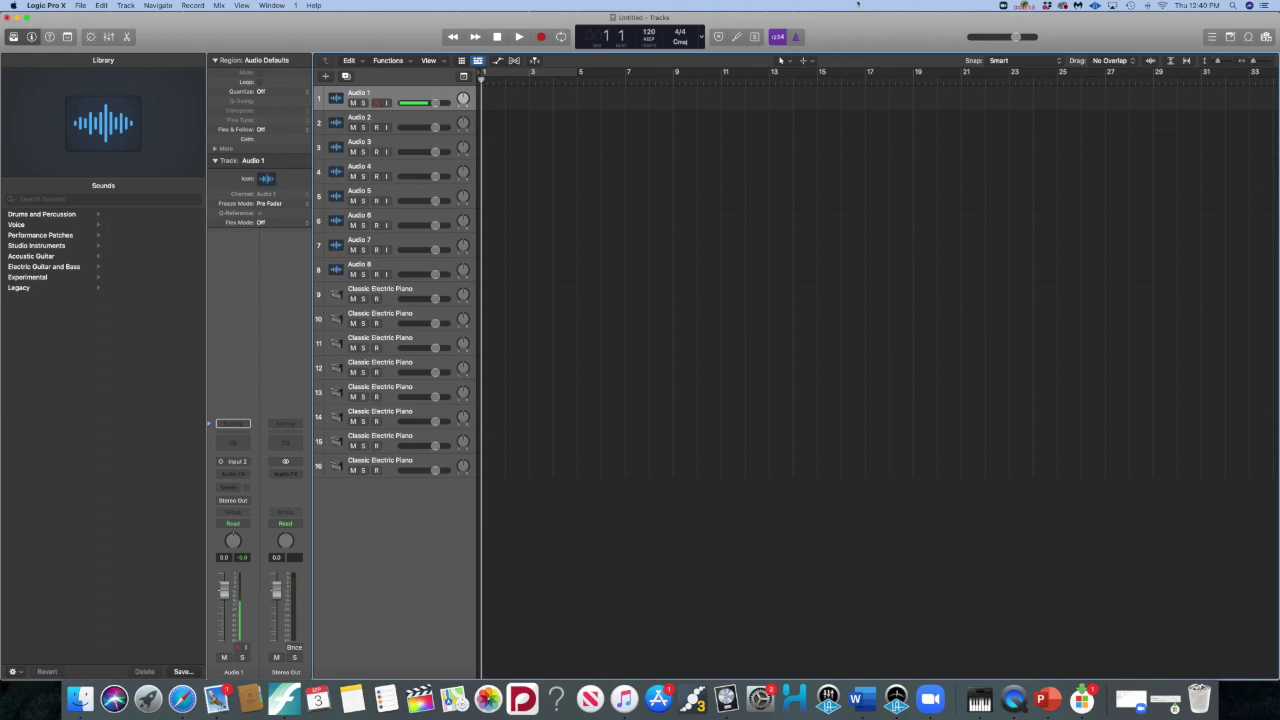
# Delete the eight audio tracks, Audio 1 through Audio 8, from the project
pyautogui.click(13, 36)
pyautogui.click(13, 36)
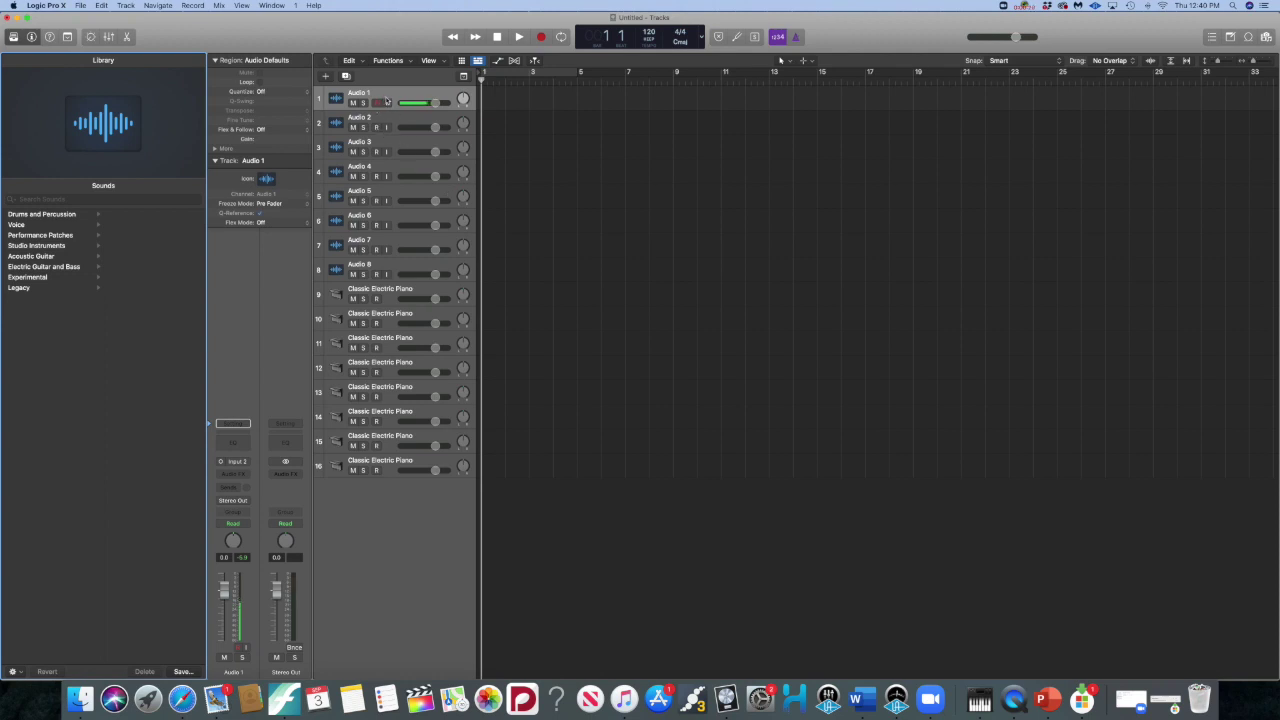
pyautogui.keyDown('shift'); pyautogui.click(395, 268); pyautogui.keyUp('shift')
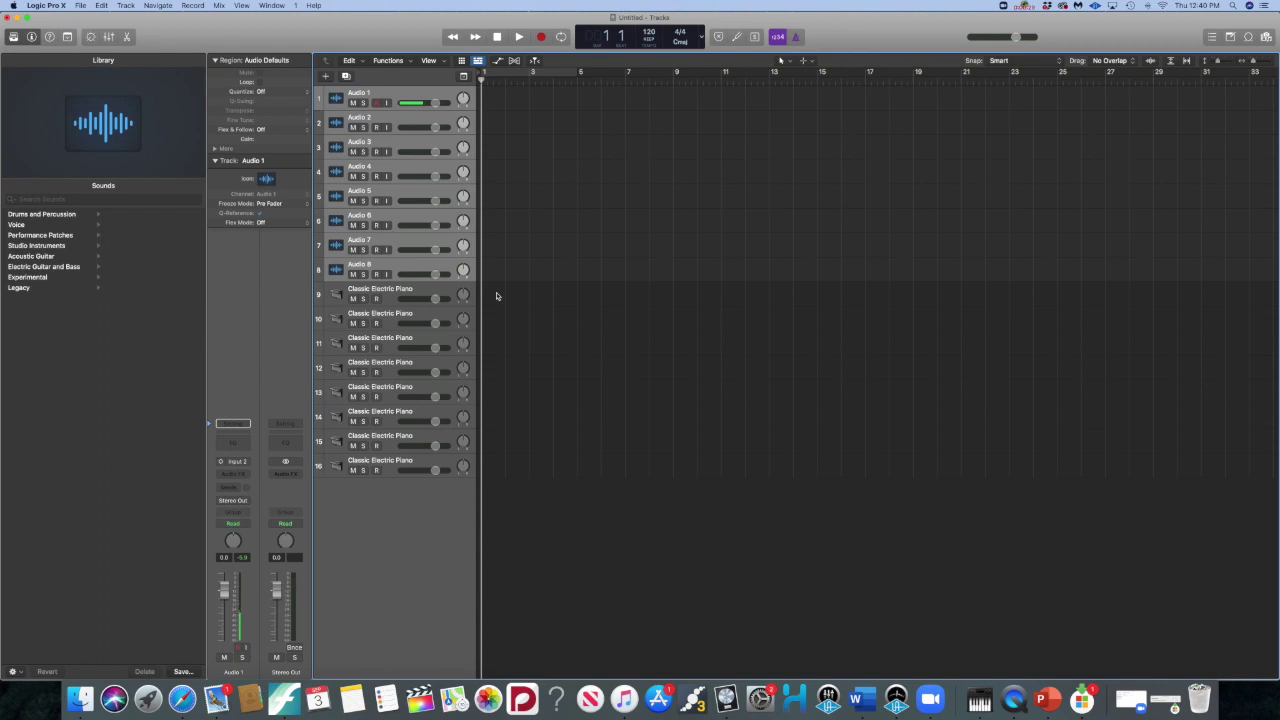
pyautogui.press('super+BackSpace')
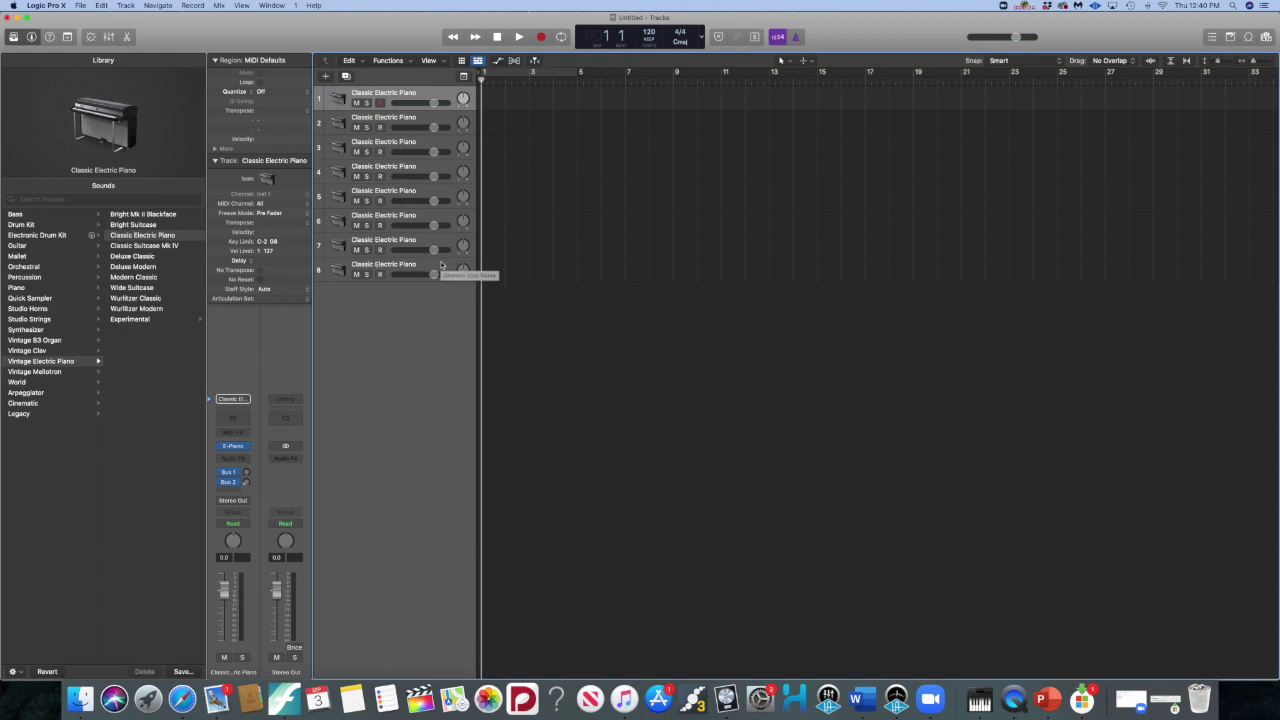
# Add eight more Classic Electric Piano tracks below the last one, duplicating its settings
pyautogui.click(440, 265)
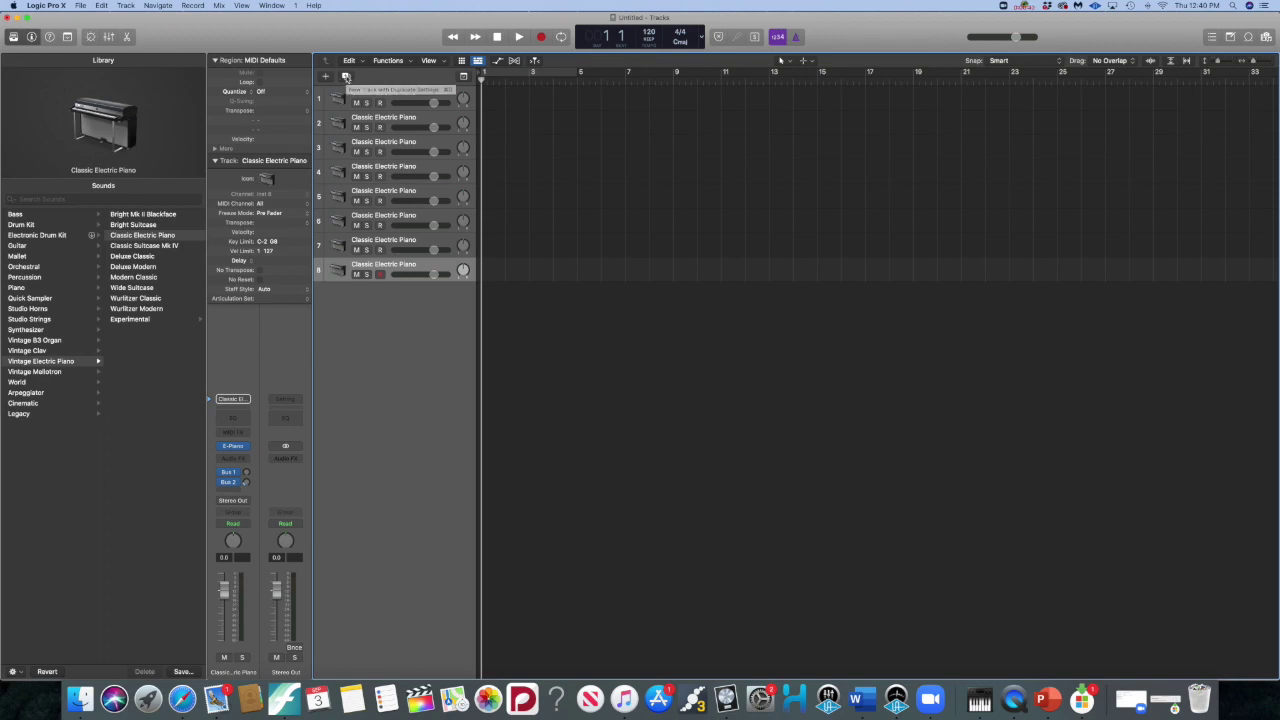
pyautogui.click(346, 77)
pyautogui.click(346, 77)
pyautogui.click(346, 77)
pyautogui.click(346, 77)
pyautogui.click(346, 77)
pyautogui.click(346, 77)
pyautogui.click(346, 77)
pyautogui.click(346, 77)
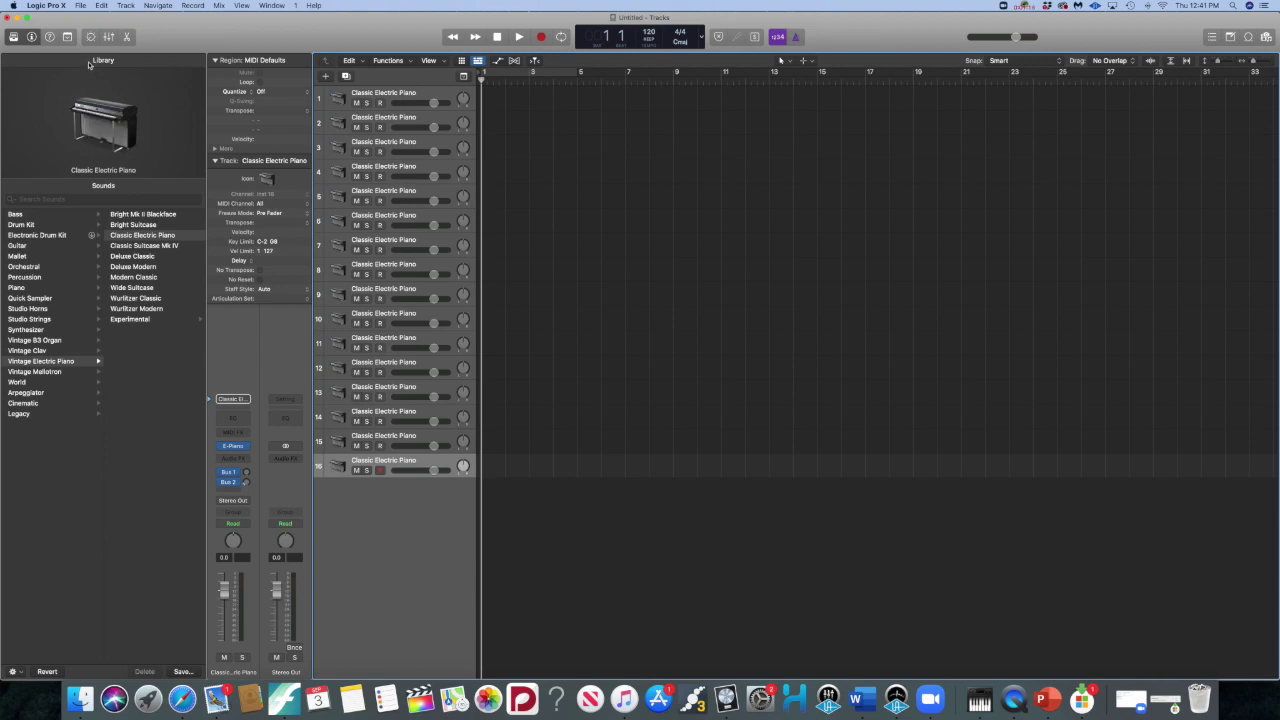
# Hide the Library, show the Loop Browser and look through the available Apple Loops
pyautogui.click(15, 37)
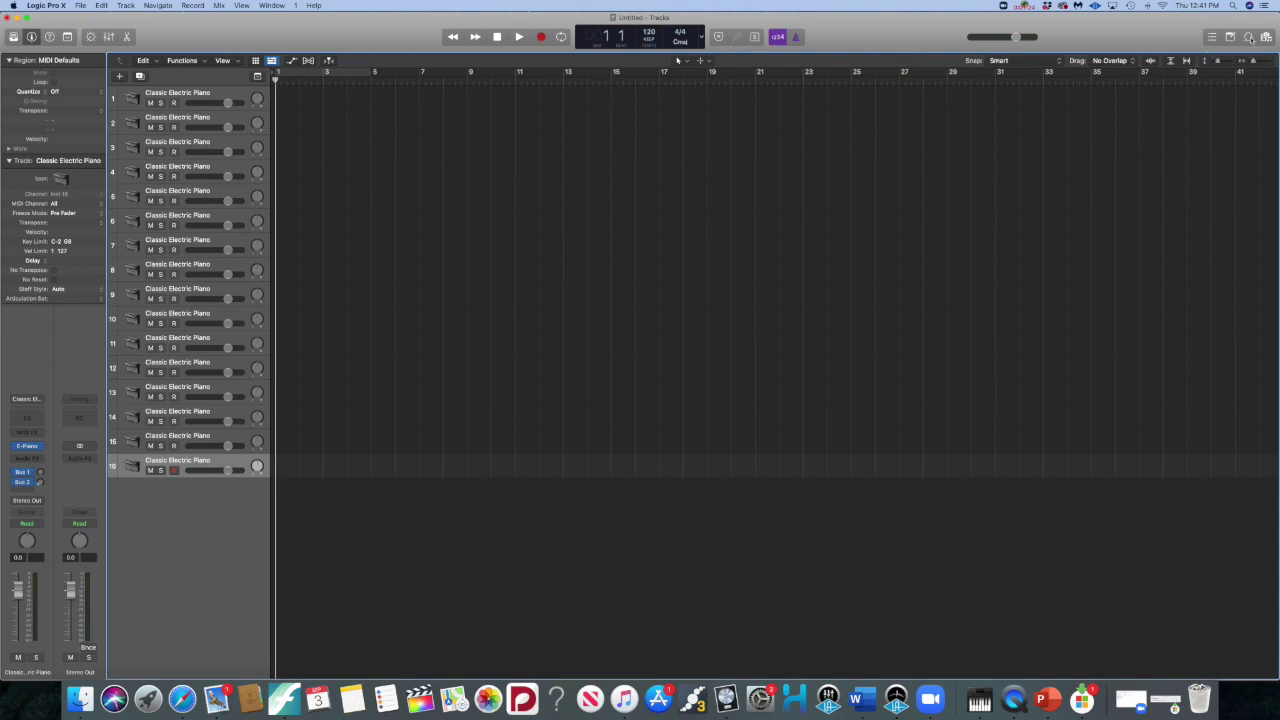
pyautogui.click(1249, 37)
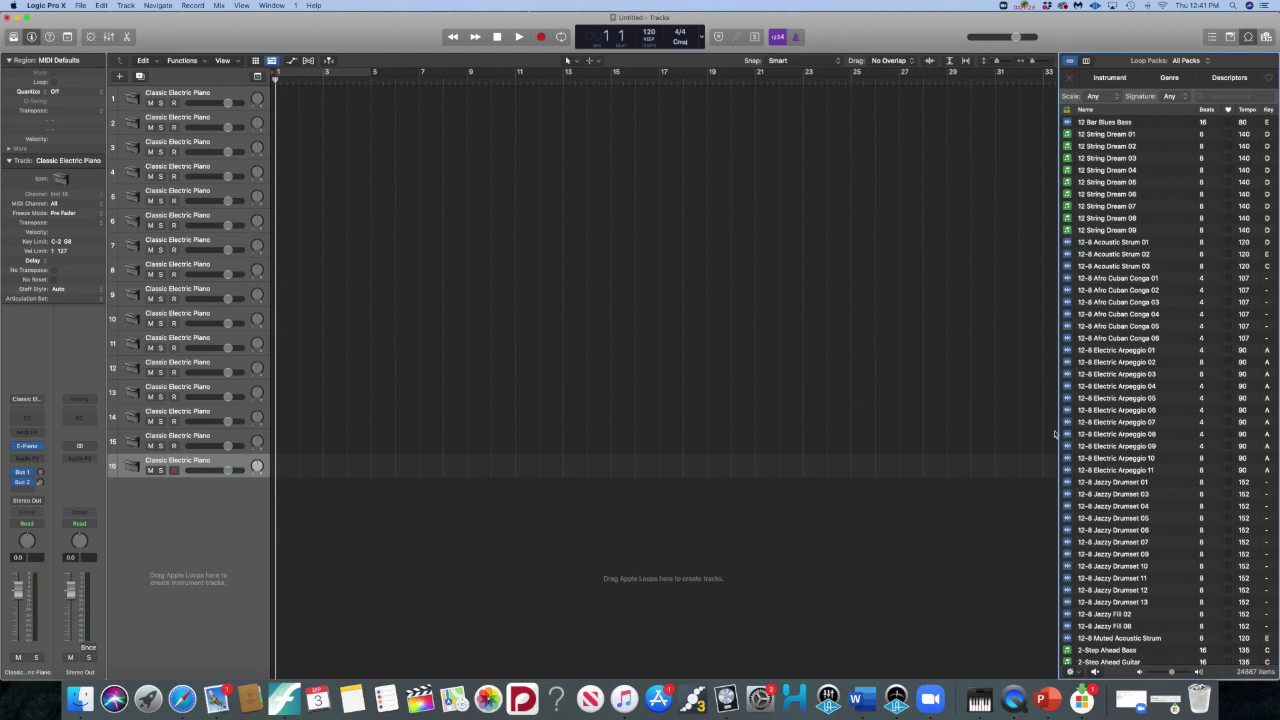
pyautogui.scroll(-10, 1215, 286)
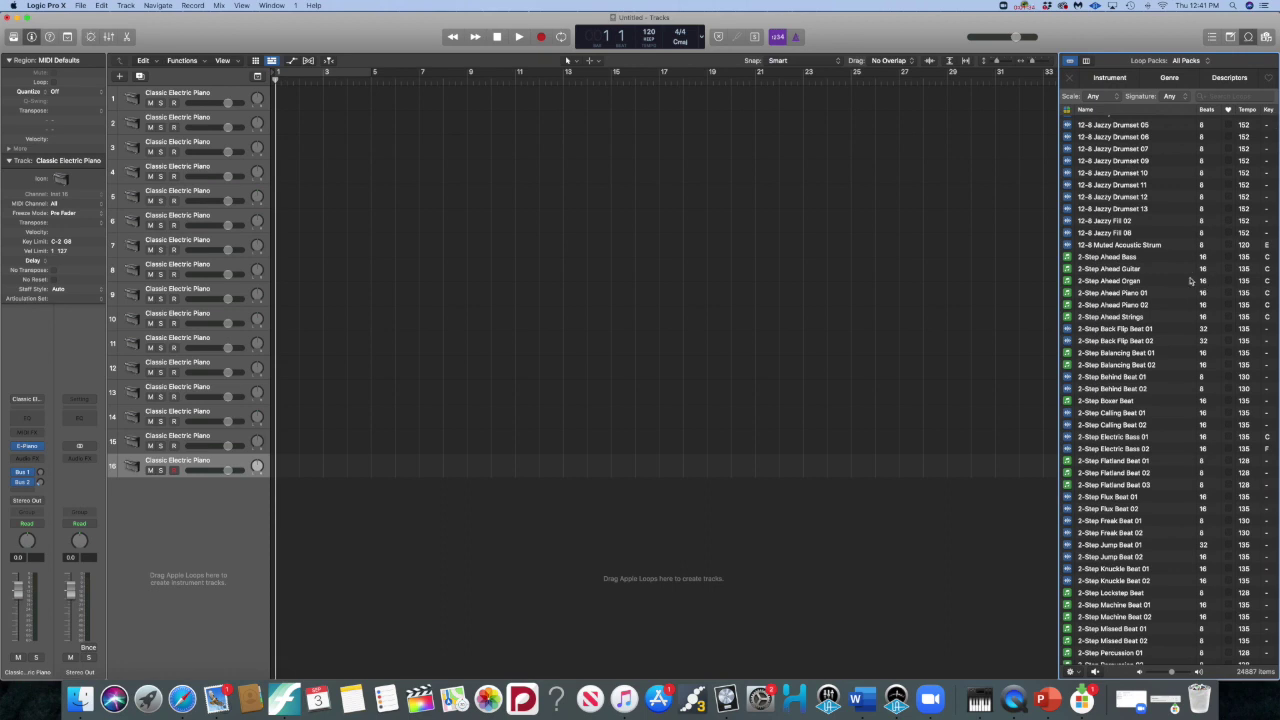
pyautogui.scroll(-8, 1136, 276)
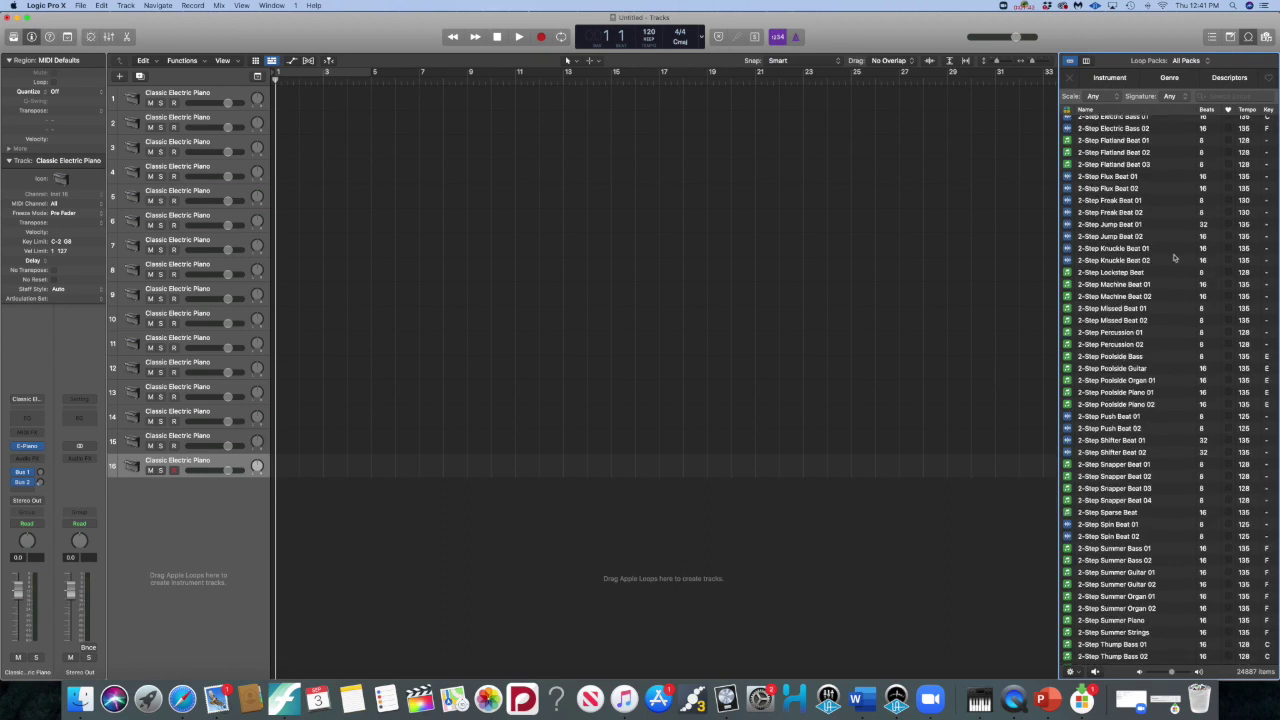
pyautogui.scroll(-20, 1137, 296)
pyautogui.scroll(-20, 1137, 296)
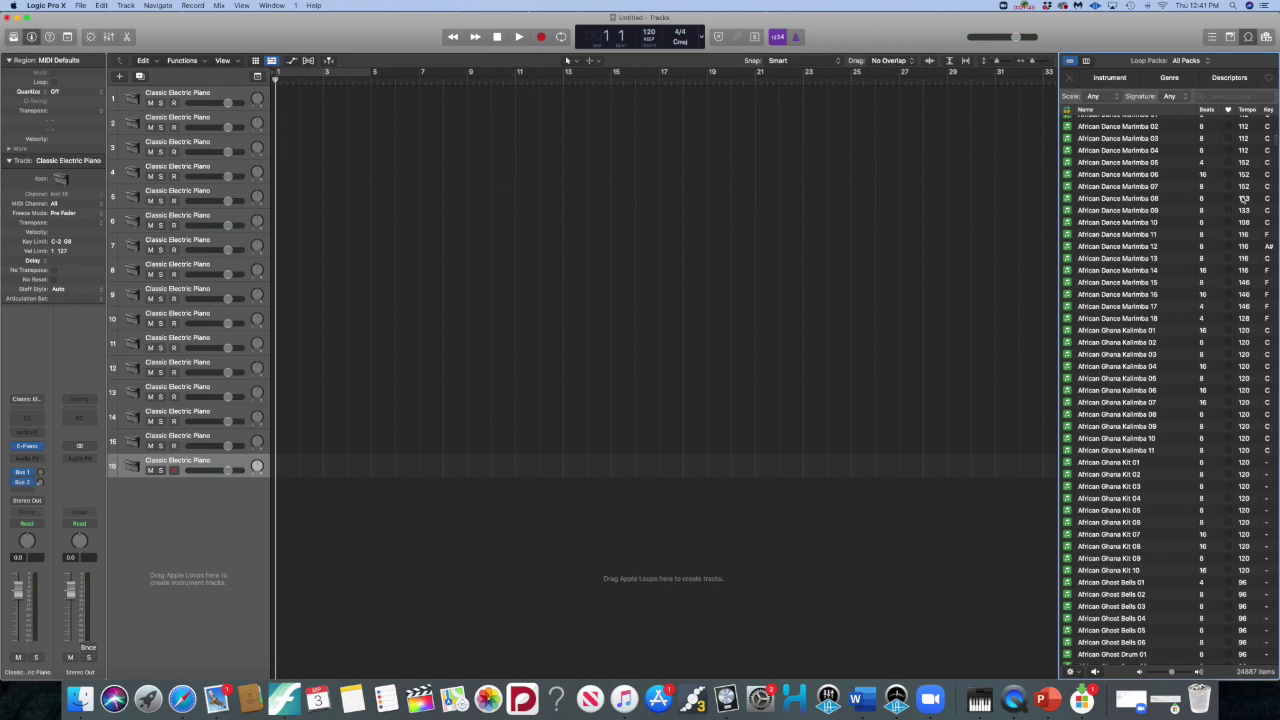
pyautogui.scroll(10, 1186, 133)
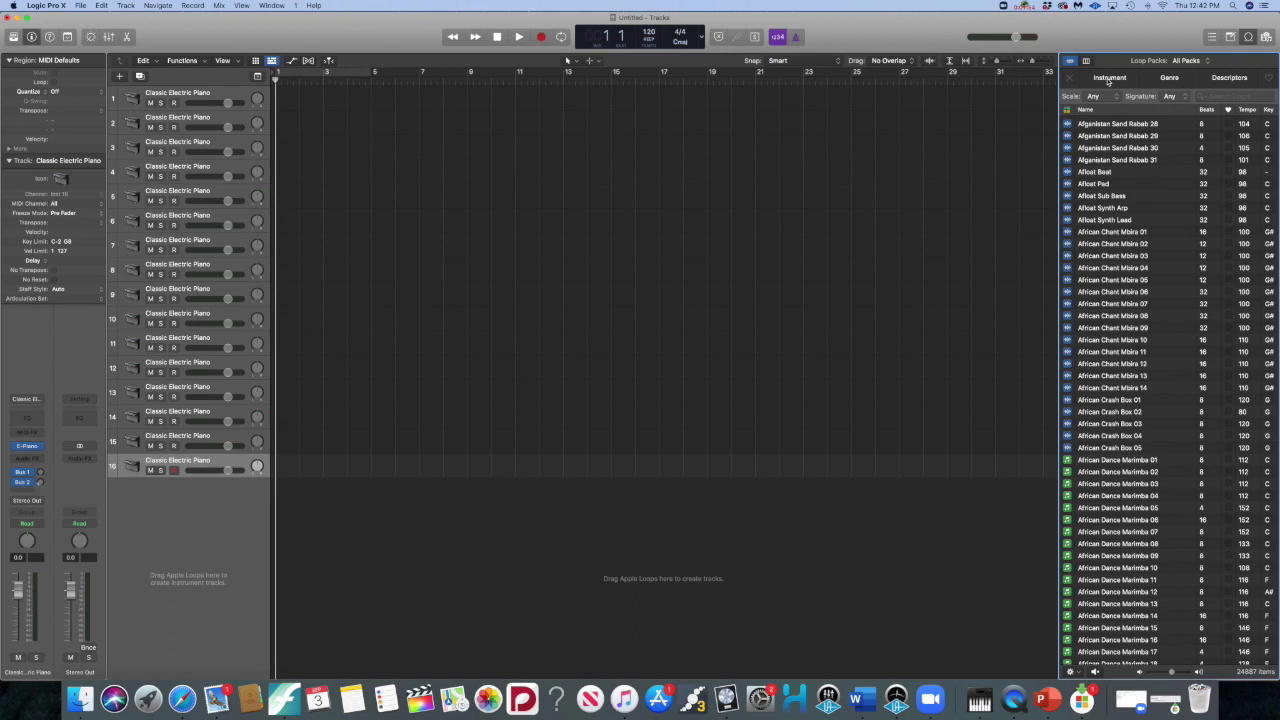
# Filter the loops by the Percussion instrument and preview Japanese Katana Drums 02
pyautogui.click(1108, 78)
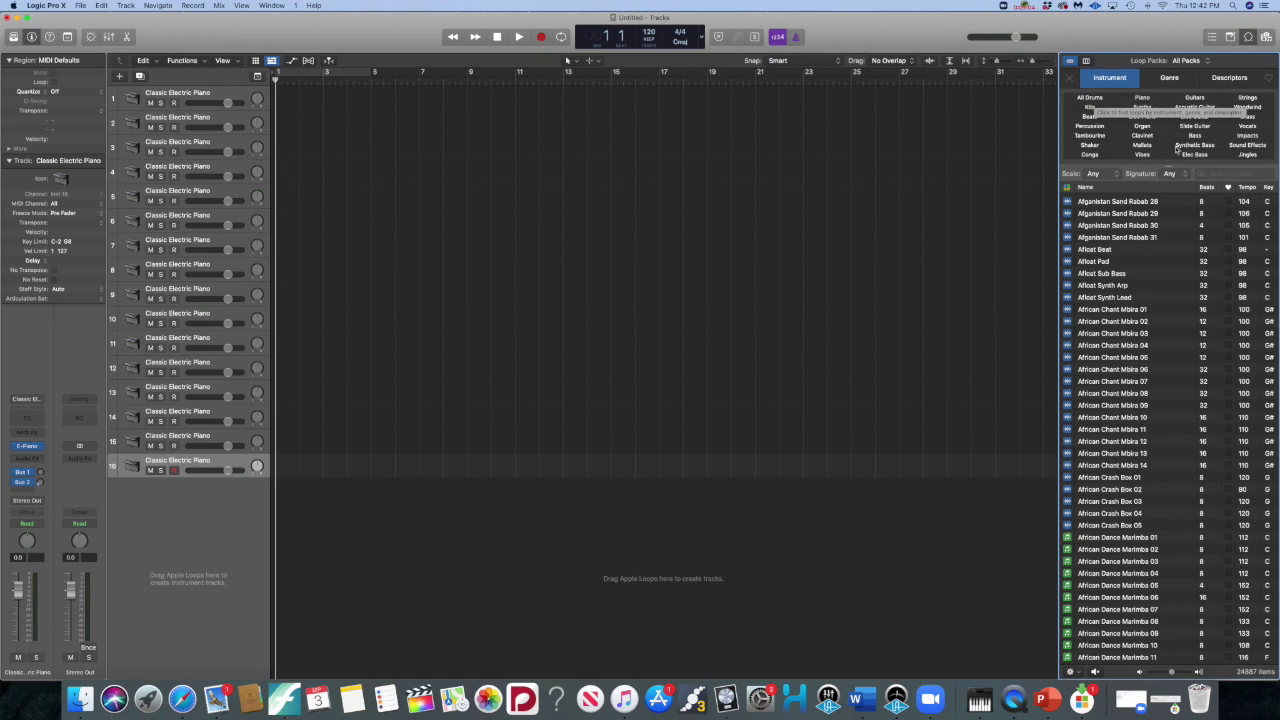
pyautogui.click(1097, 129)
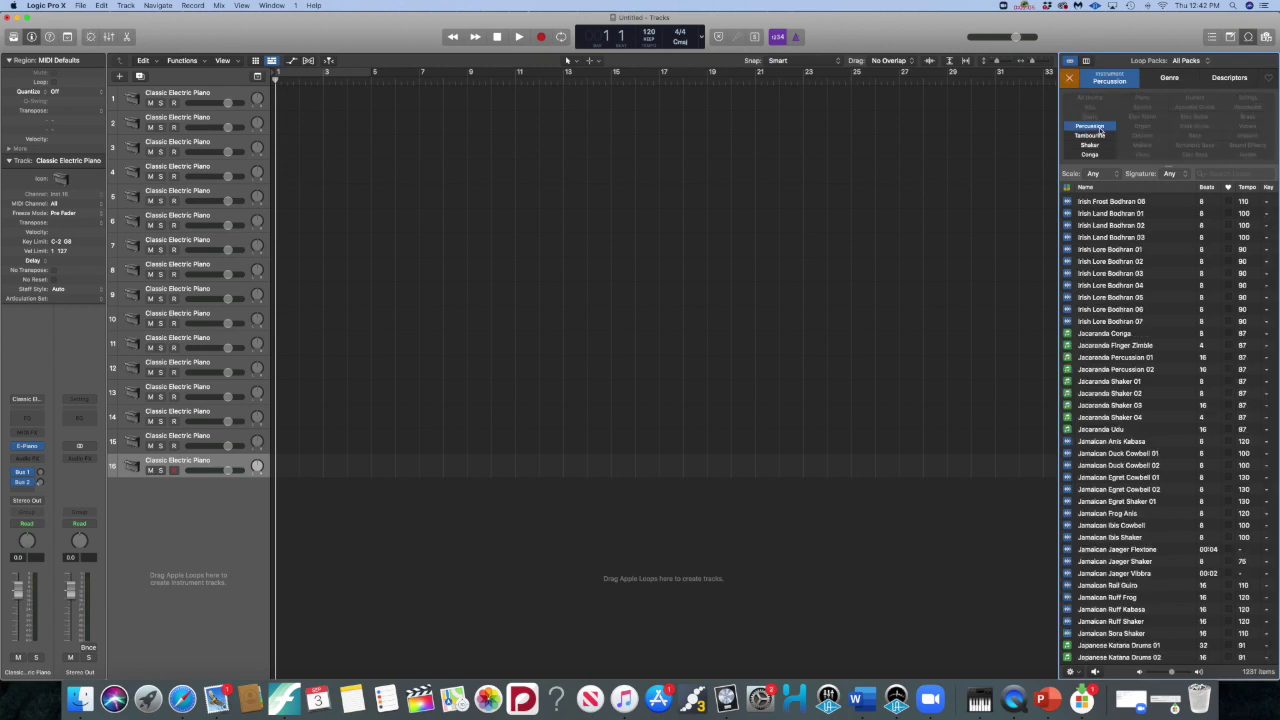
pyautogui.scroll(-10, 1145, 330)
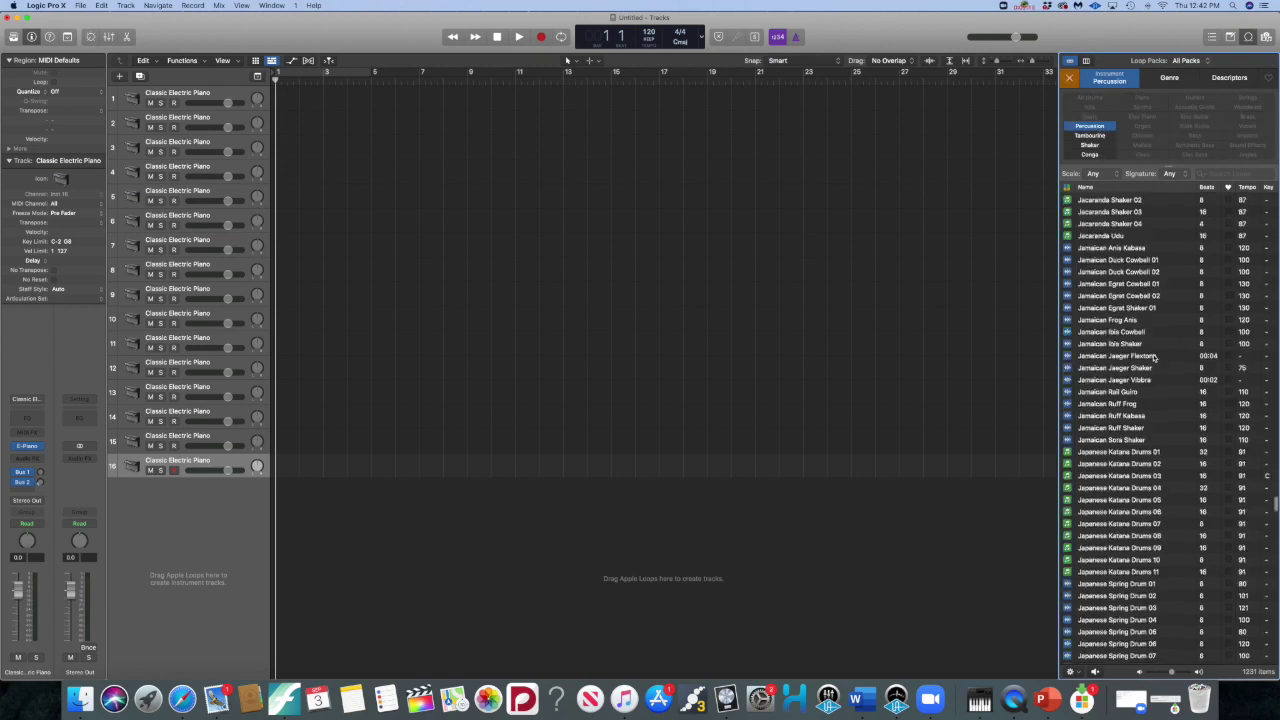
pyautogui.click(1112, 342)
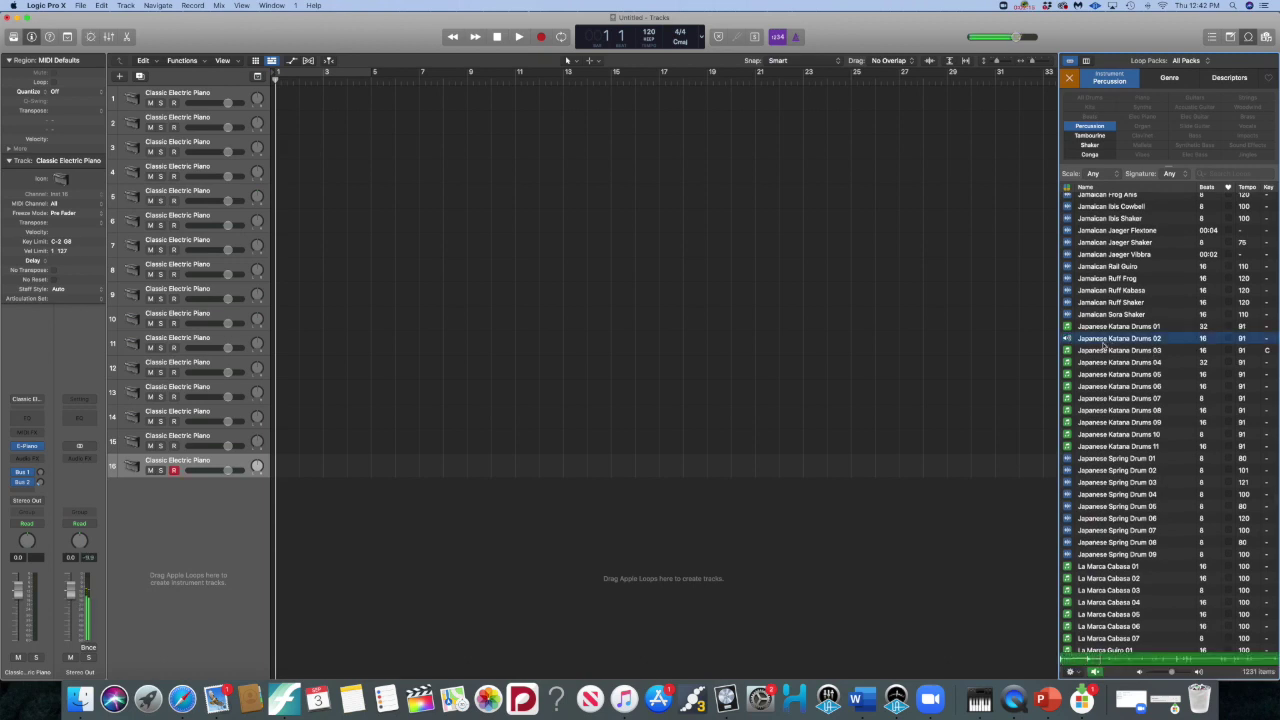
pyautogui.click(497, 37)
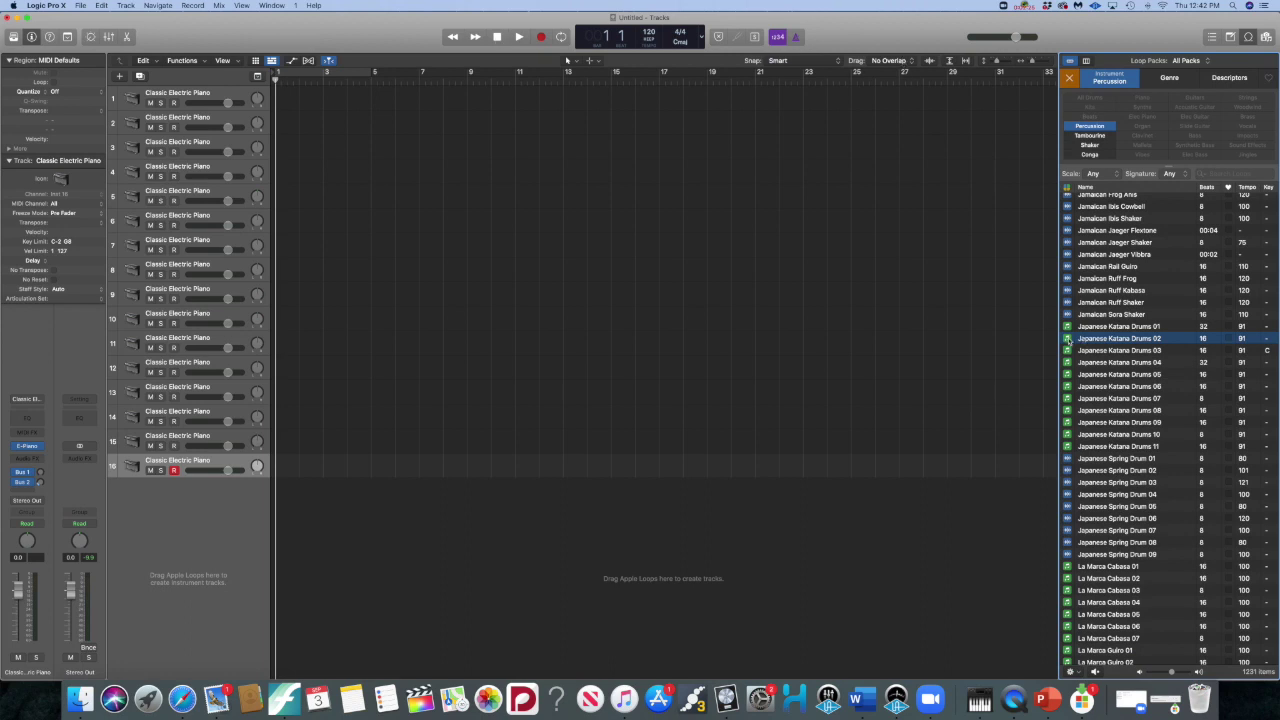
pyautogui.click(1068, 339)
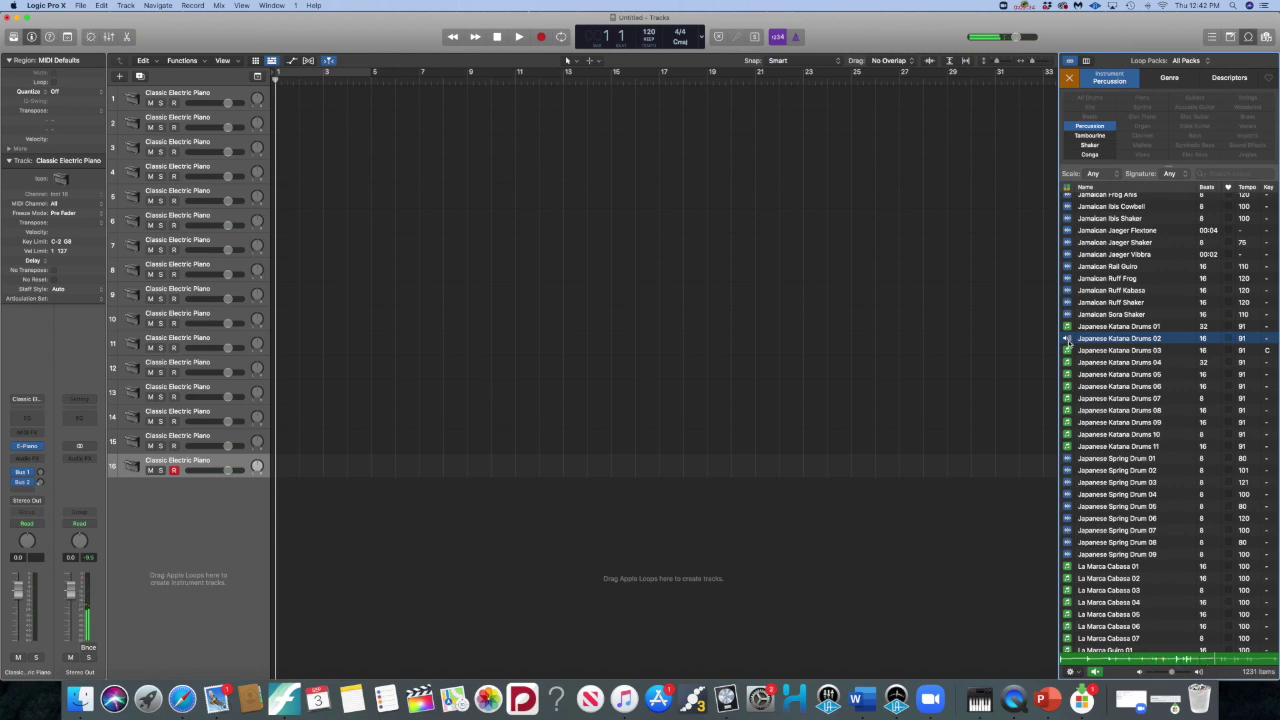
pyautogui.click(1068, 340)
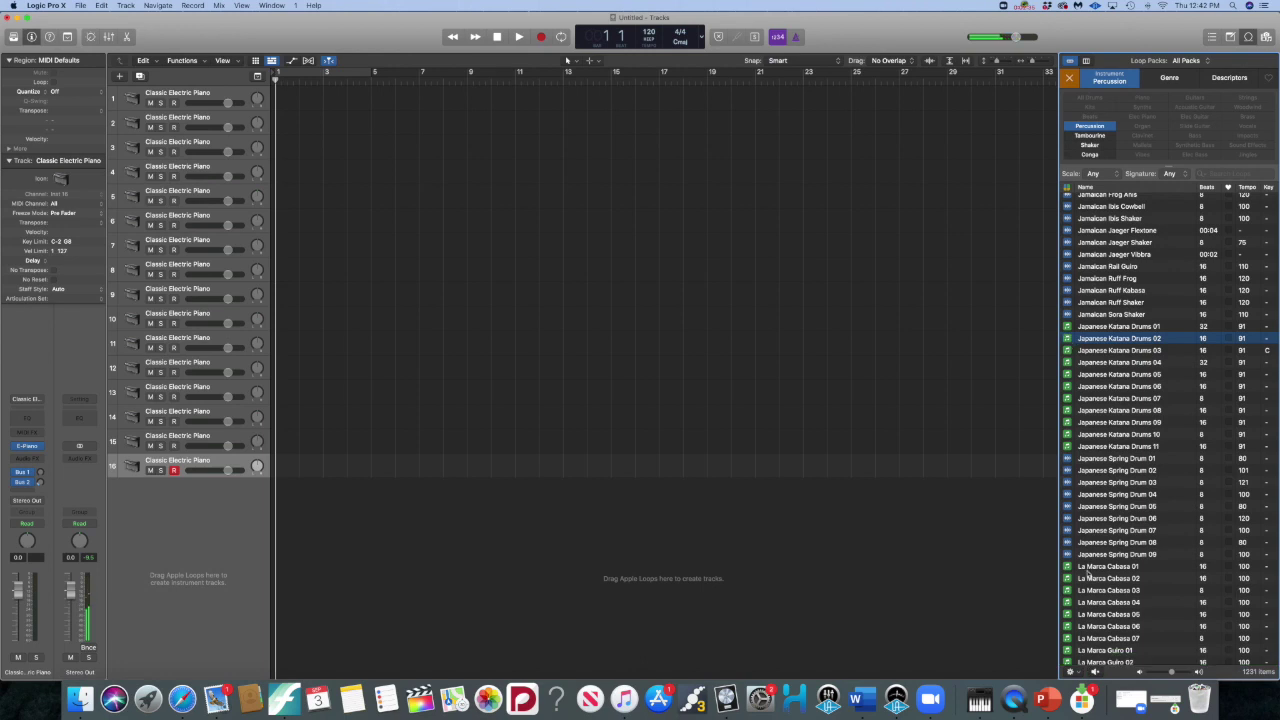
# Preview the percussion loops La Marca Cabasa 02, Lotus Gongs 01 and Lazy Conga Shuffle 01
pyautogui.click(1070, 579)
pyautogui.scroll(-5, 1100, 580)
pyautogui.scroll(-15, 1105, 583)
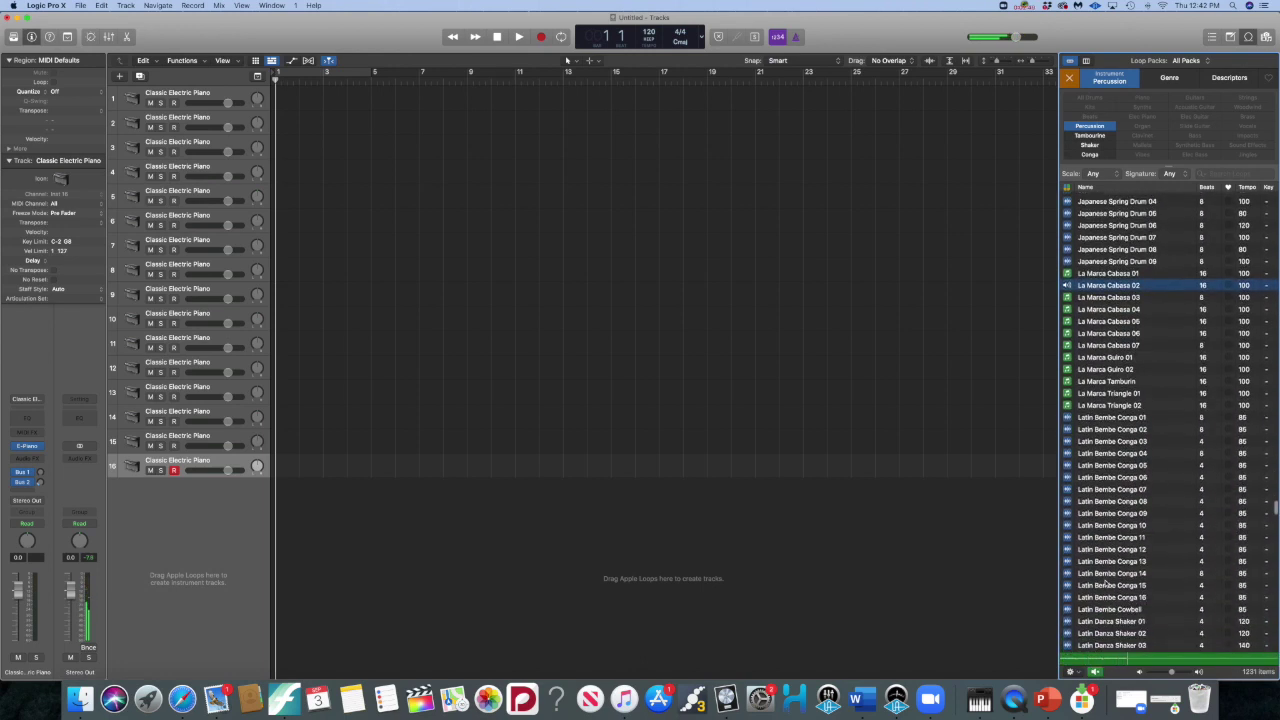
pyautogui.scroll(-10, 1105, 583)
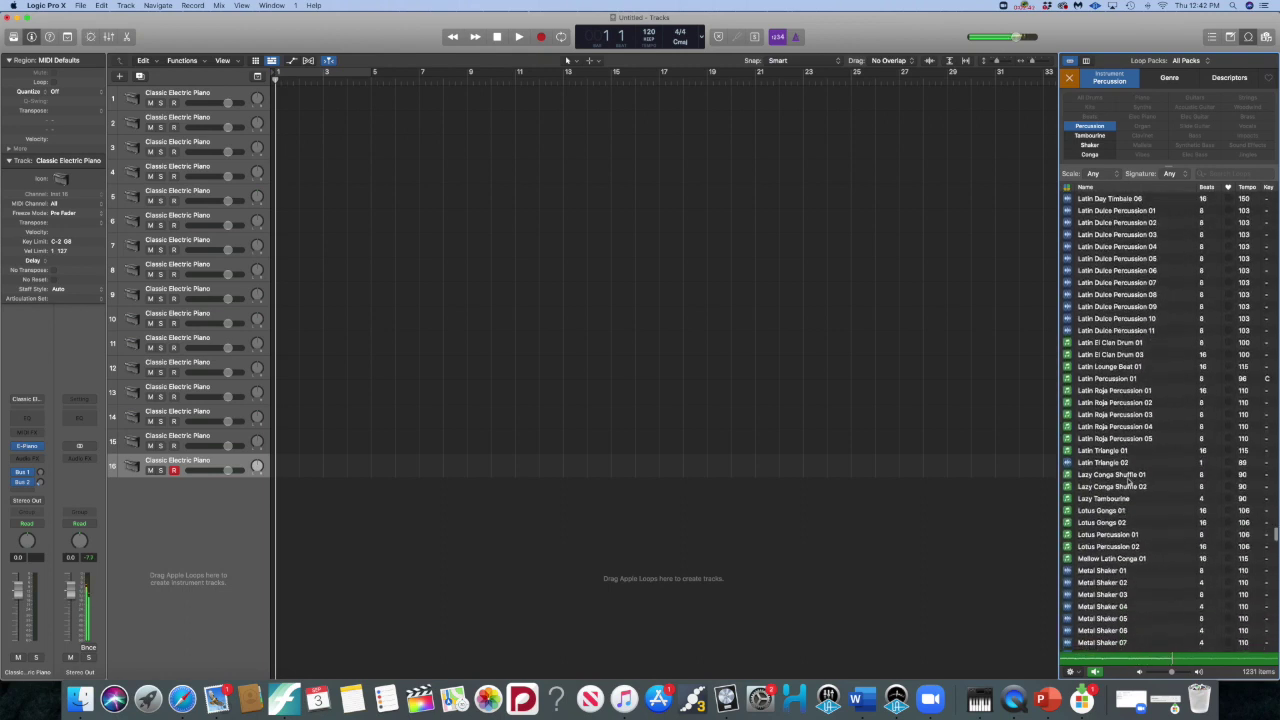
pyautogui.click(1100, 512)
pyautogui.click(1103, 476)
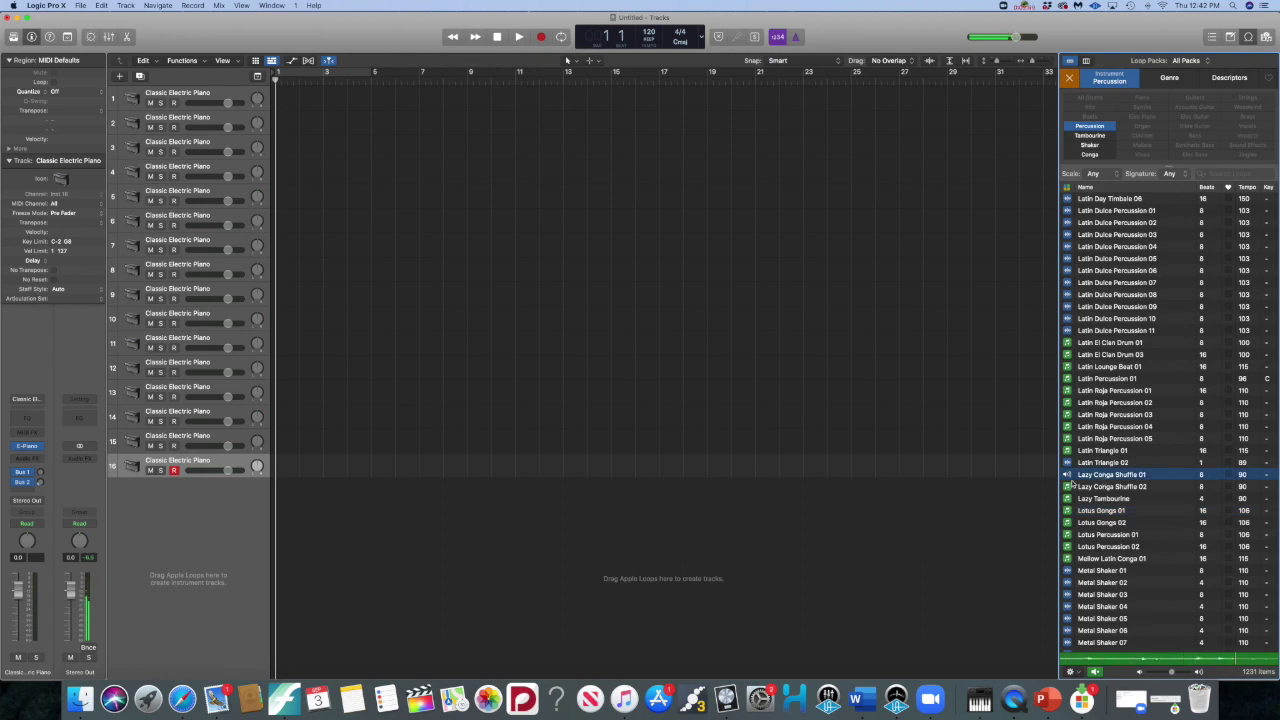
pyautogui.click(1068, 476)
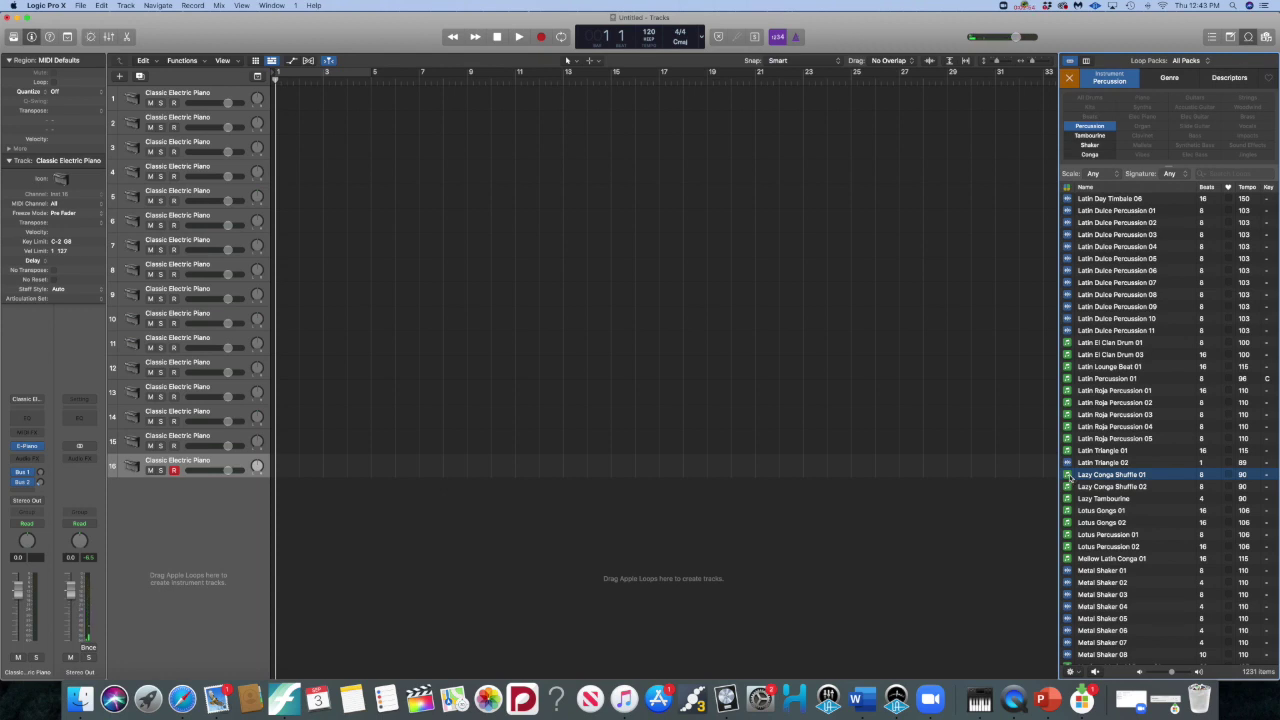
# Place the Lazy Conga Shuffle 01 loop at bar 1 of track 16 using its tempo of 90, and play it back
pyautogui.moveTo(1070, 478); pyautogui.dragTo(284, 471)
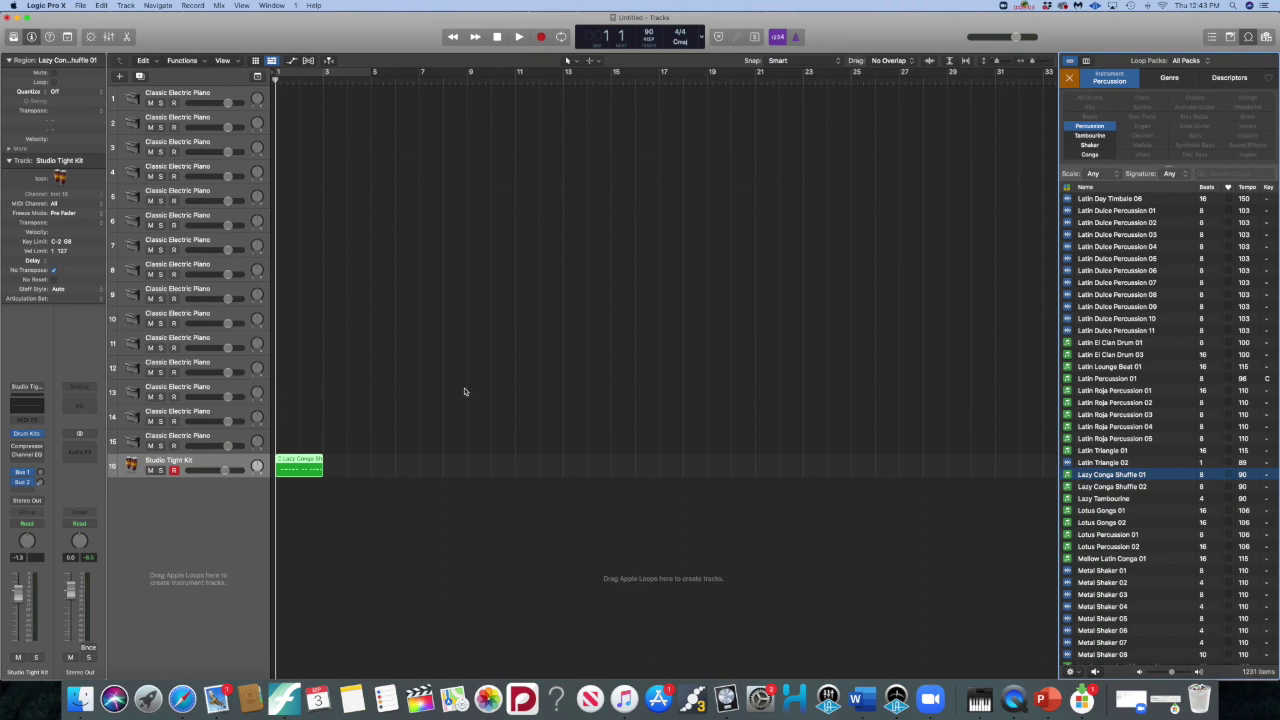
pyautogui.click(519, 37)
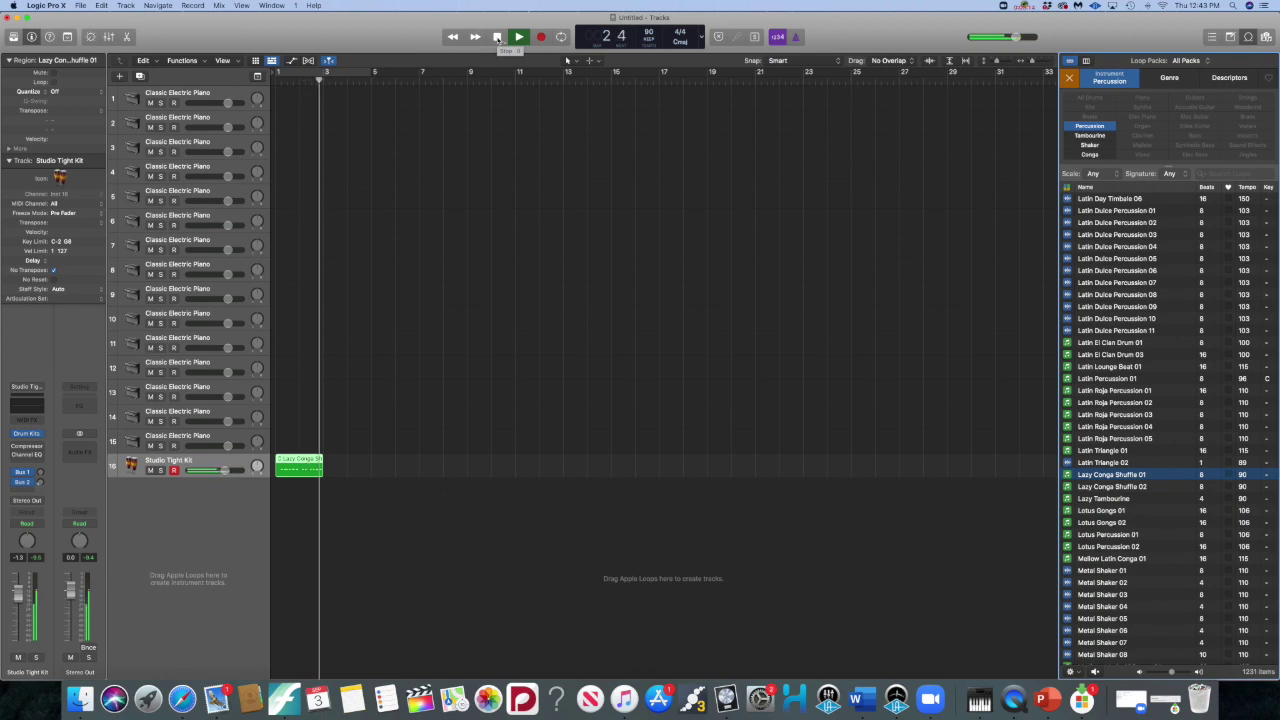
pyautogui.click(497, 37)
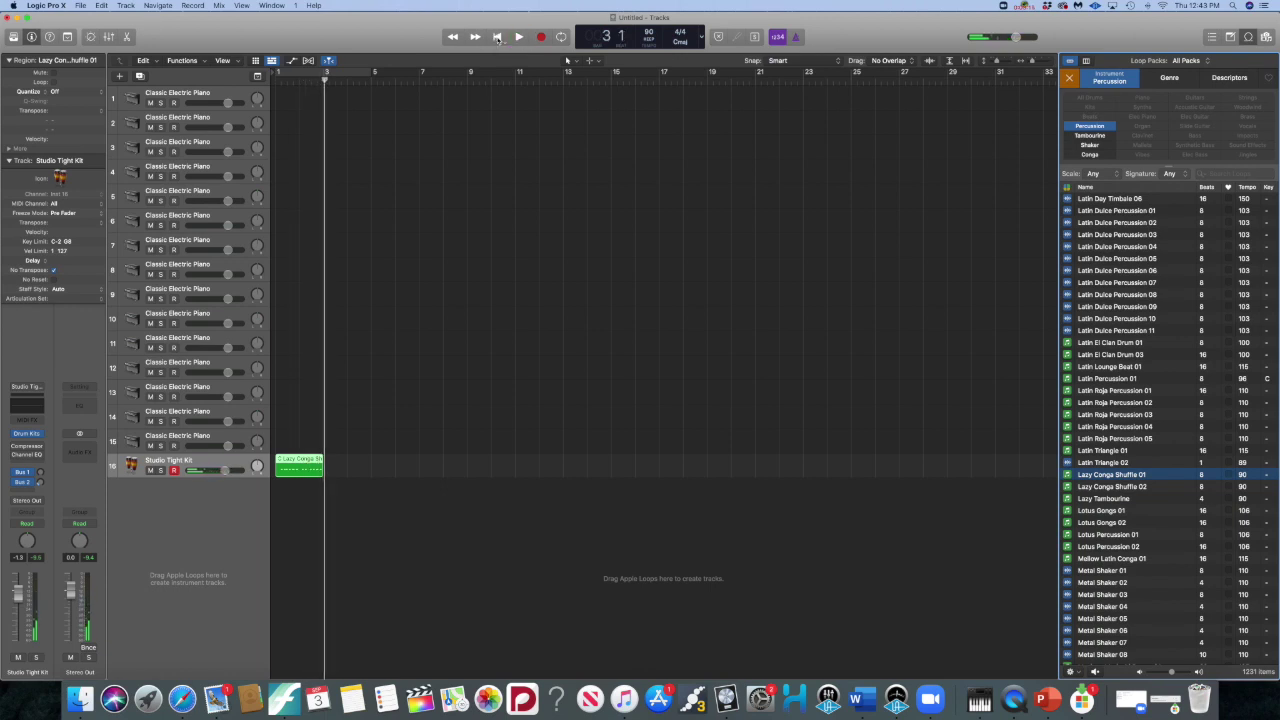
# Repeat the Lazy Conga Shuffle 01 region eight times along track 16, filling it up to bar 19
pyautogui.click(297, 473)
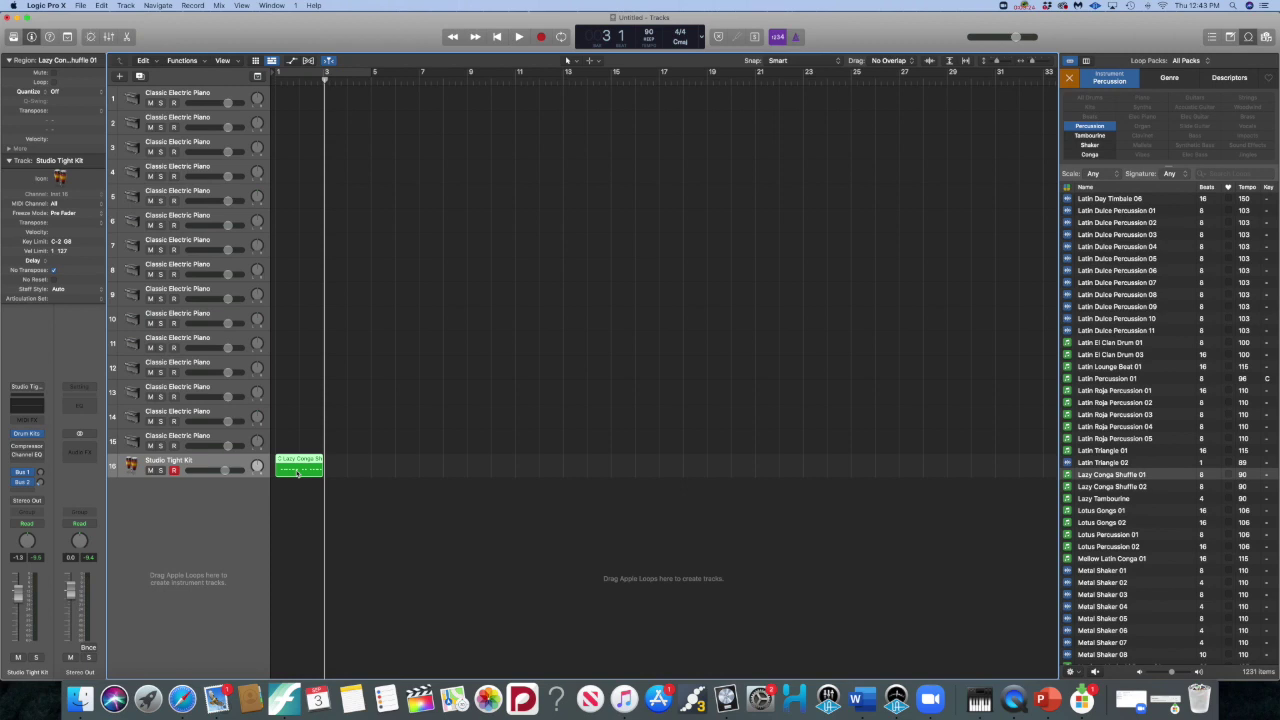
pyautogui.press('super+r')
pyautogui.press('super+r')
pyautogui.press('super+r')
pyautogui.press('super+r')
pyautogui.press('super+r')
pyautogui.press('super+r')
pyautogui.press('super+r')
pyautogui.press('super+r')
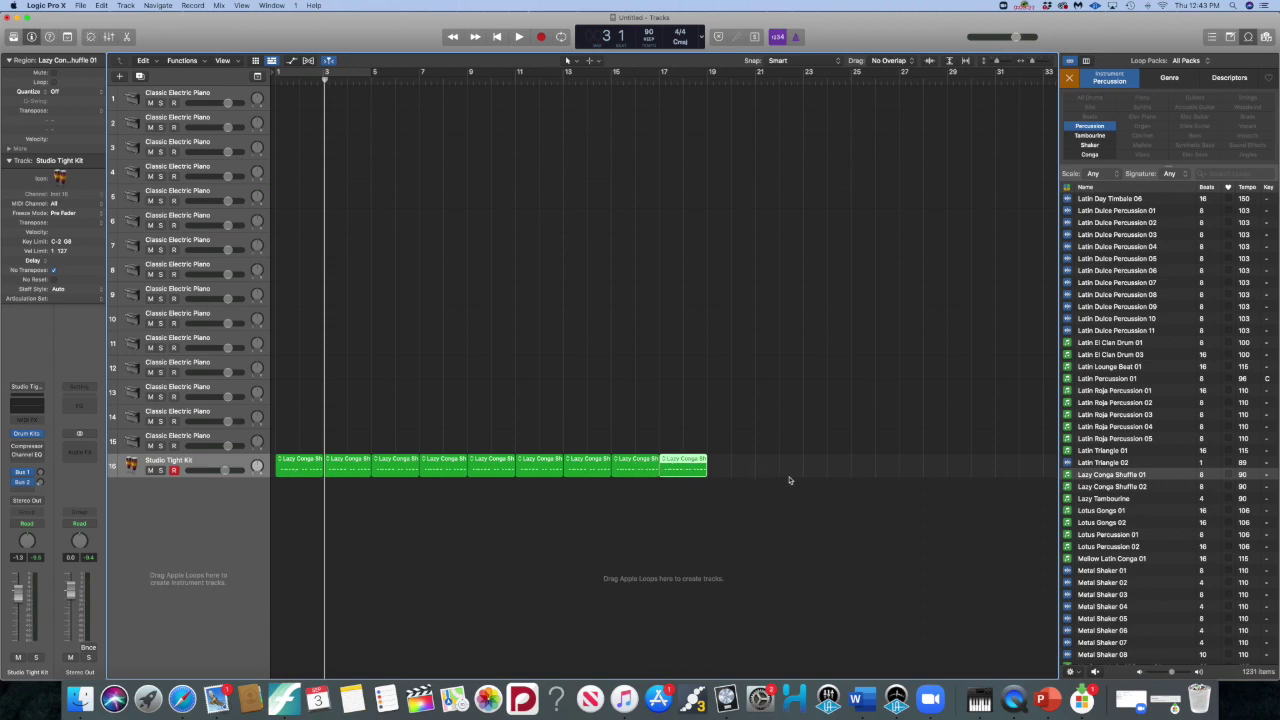
# Preview the Mexican Mariachi Drums 05 loop and place it at bar 1 of track 15
pyautogui.scroll(-10, 1110, 518)
pyautogui.scroll(-1, 1110, 518)
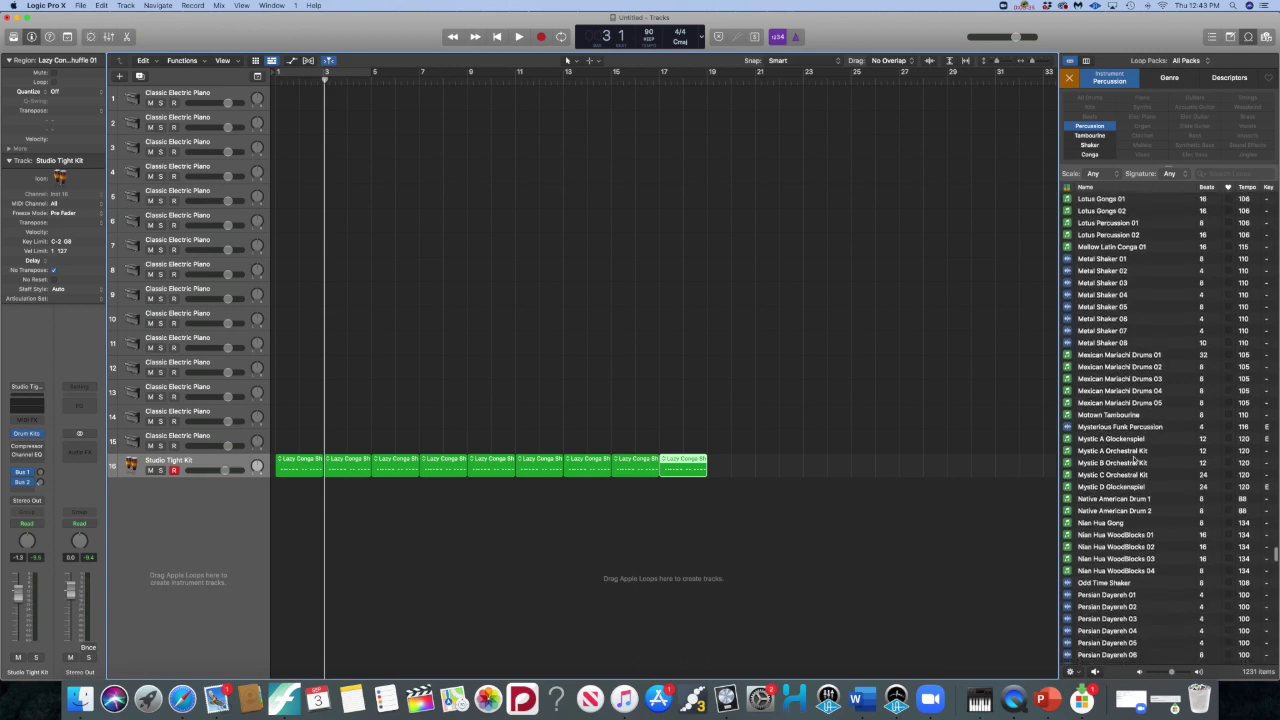
pyautogui.click(1107, 403)
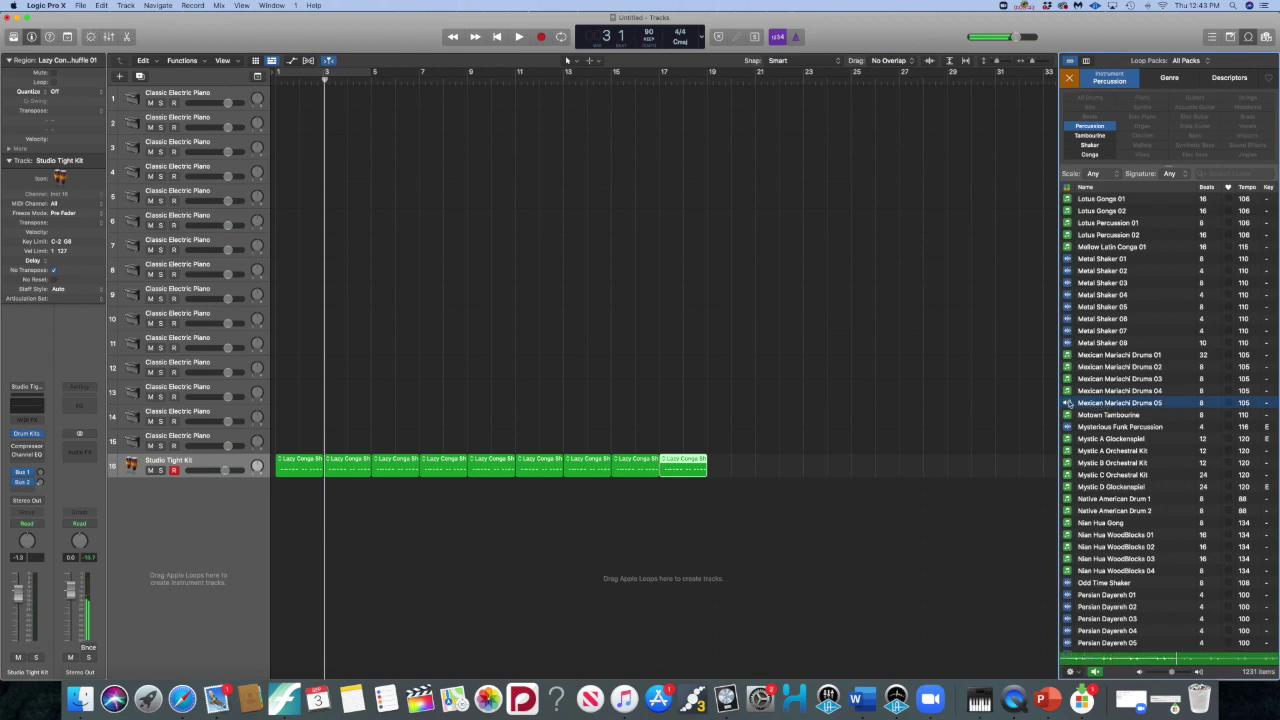
pyautogui.moveTo(1068, 403); pyautogui.dragTo(279, 443)
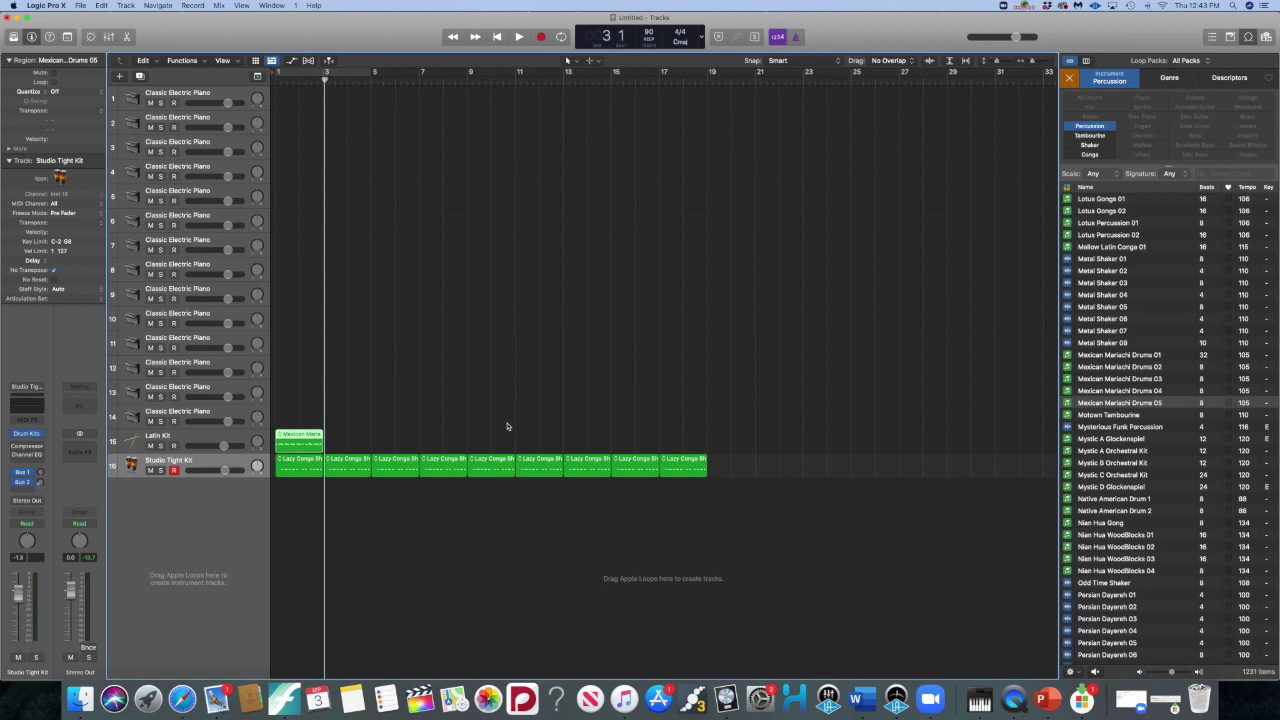
# Repeat the Mexican Mariachi Drums 05 region eight times along track 15, filling it up to bar 19
pyautogui.press('super+r')
pyautogui.press('super+r')
pyautogui.press('super+r')
pyautogui.press('super+r')
pyautogui.press('super+r')
pyautogui.press('super+r')
pyautogui.press('super+r')
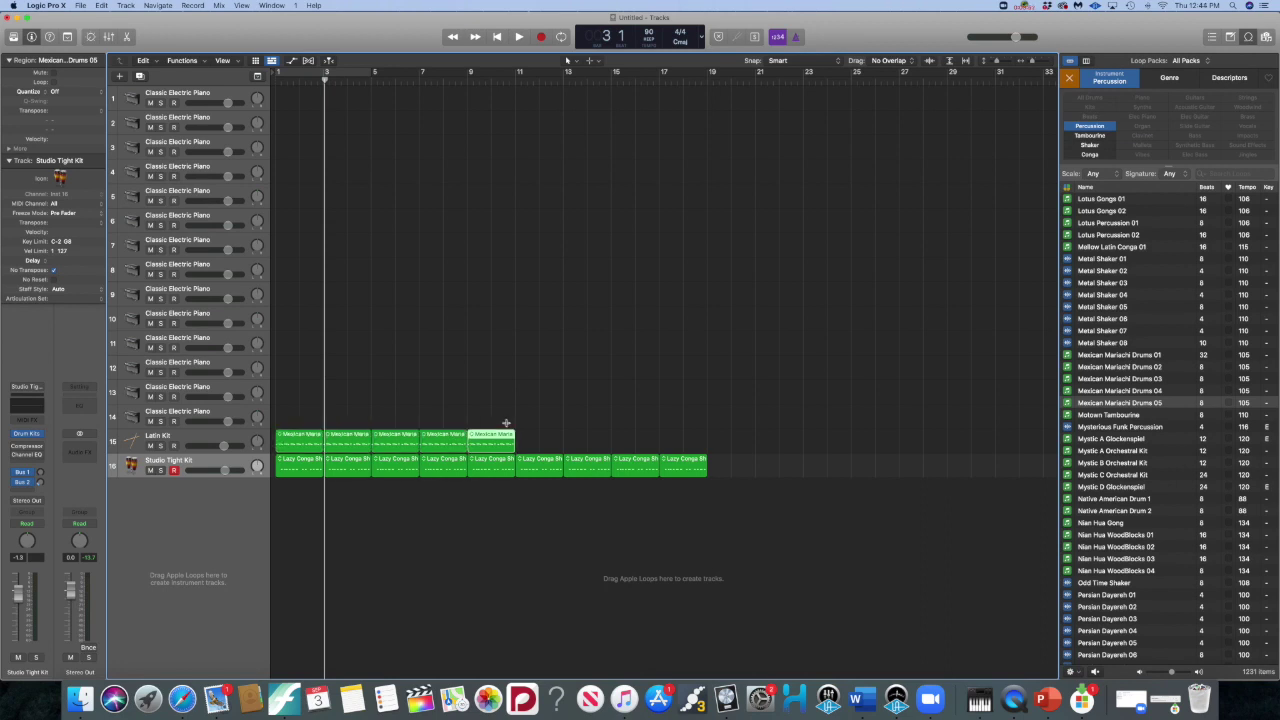
pyautogui.press('super+r')
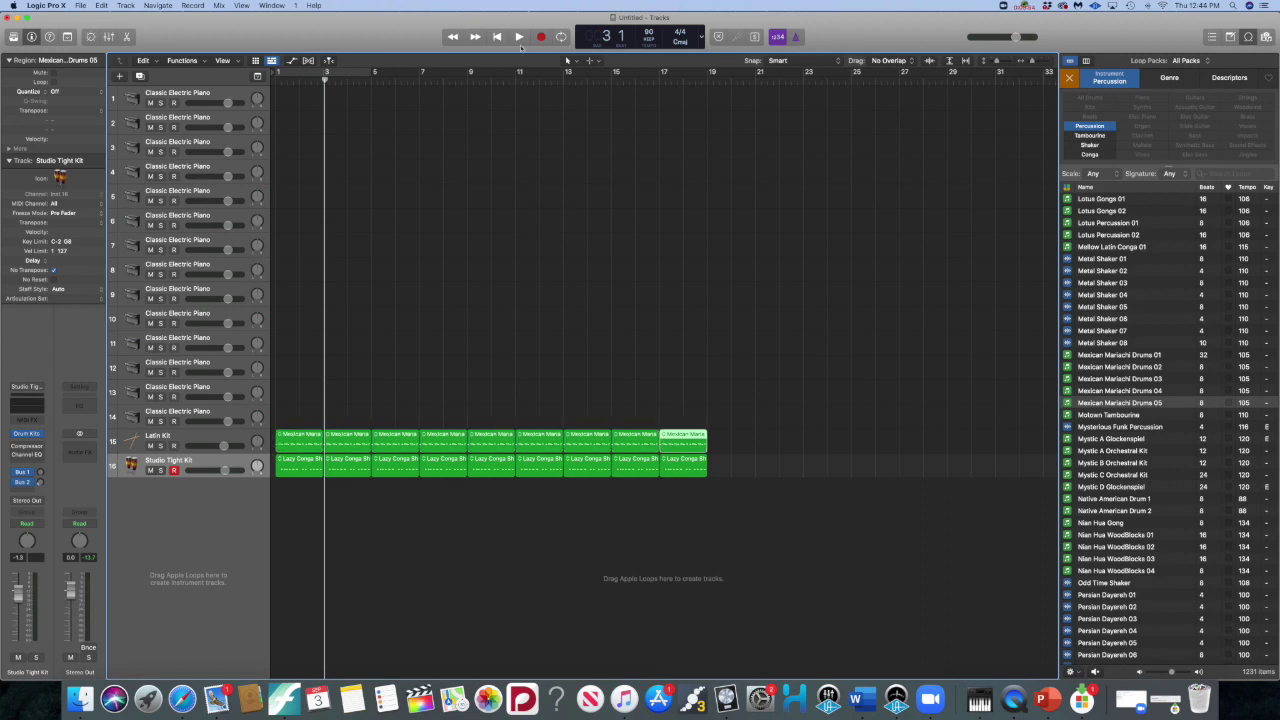
# Play back a short passage of the two percussion tracks together
pyautogui.click(497, 37)
pyautogui.click(518, 37)
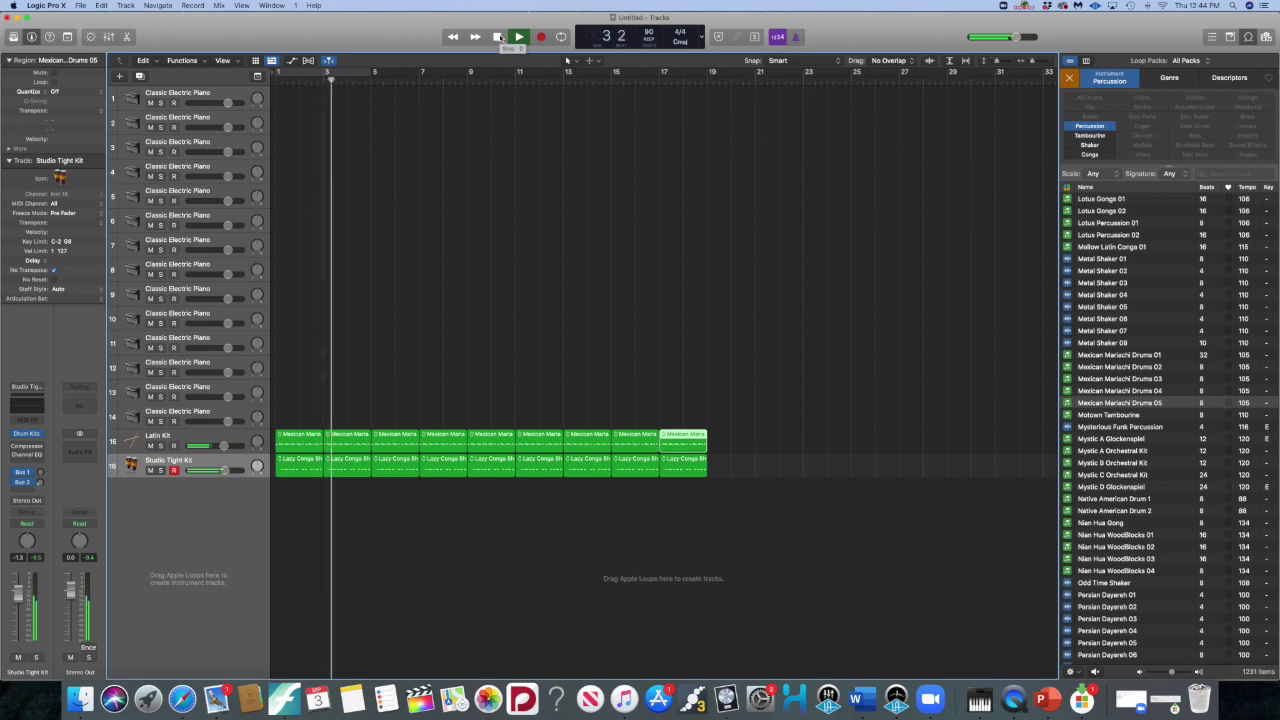
pyautogui.click(498, 37)
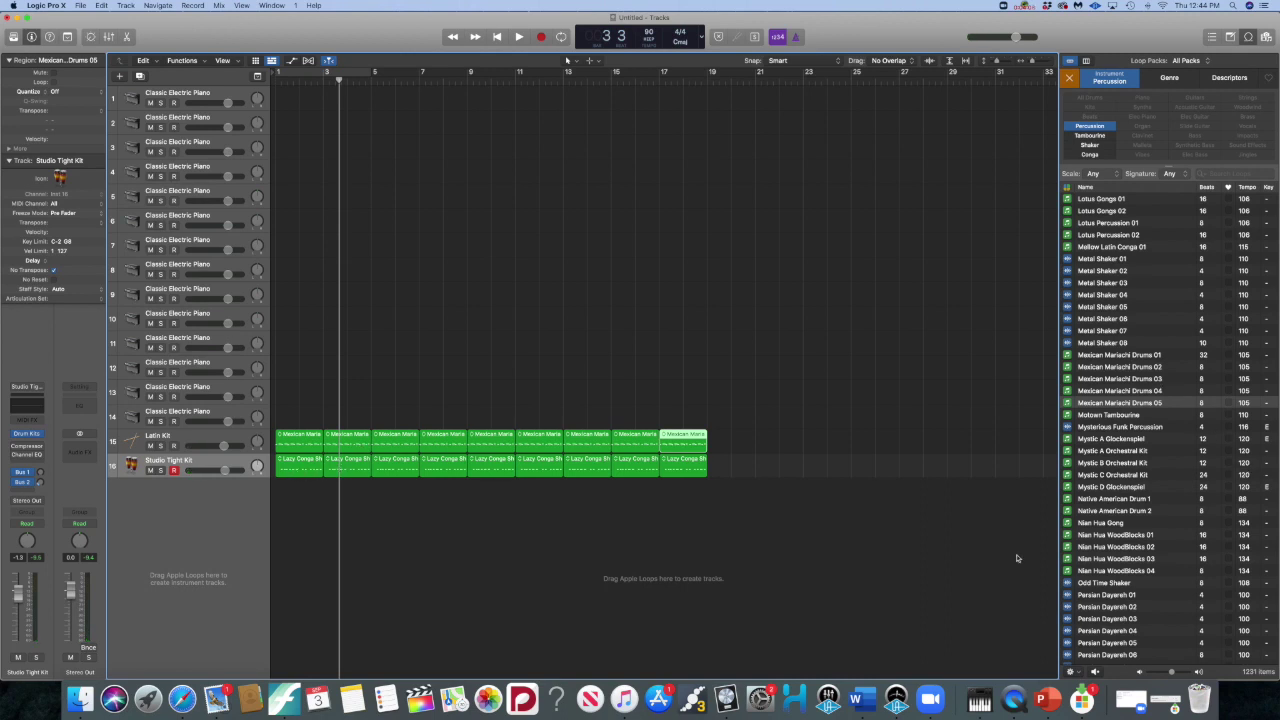
# Open the first Lazy Conga Shuffle 01 region on track 16 for note editing and audition several of its notes
pyautogui.doubleClick(295, 463)
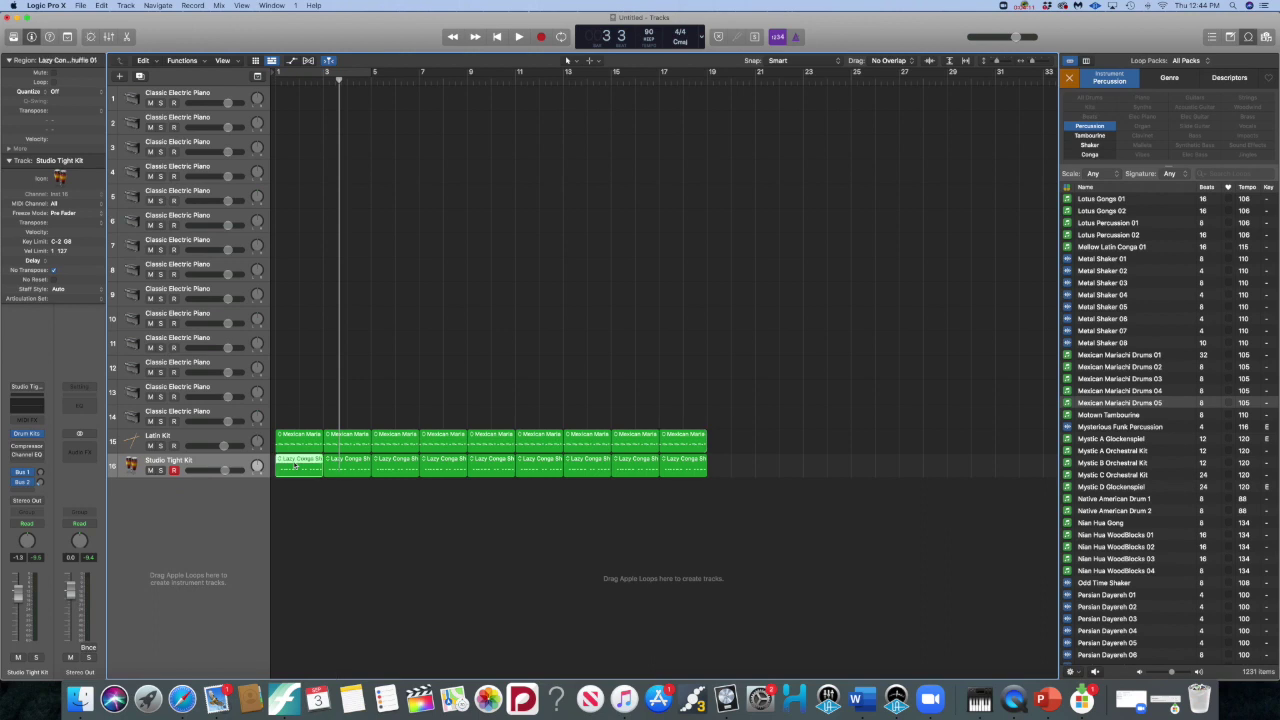
pyautogui.scroll(-2, 517, 595)
pyautogui.click(354, 557)
pyautogui.click(561, 566)
pyautogui.click(758, 558)
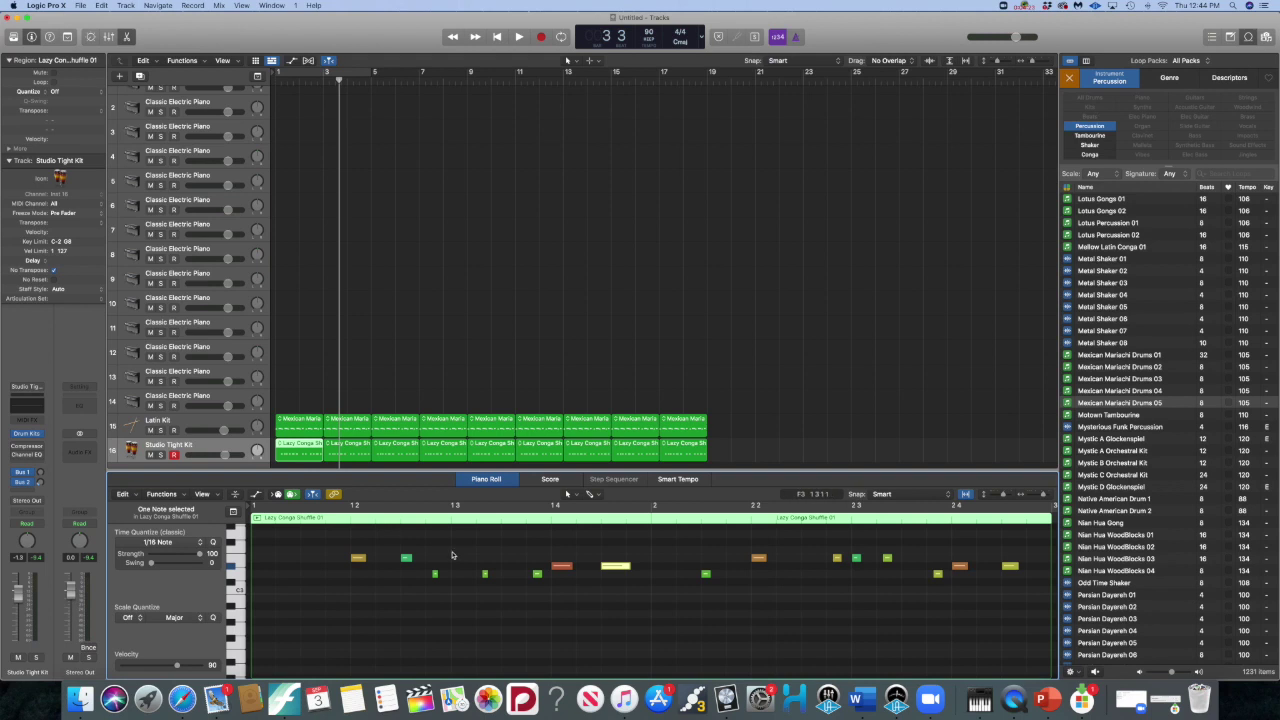
pyautogui.hscroll(-1, 306, 589)
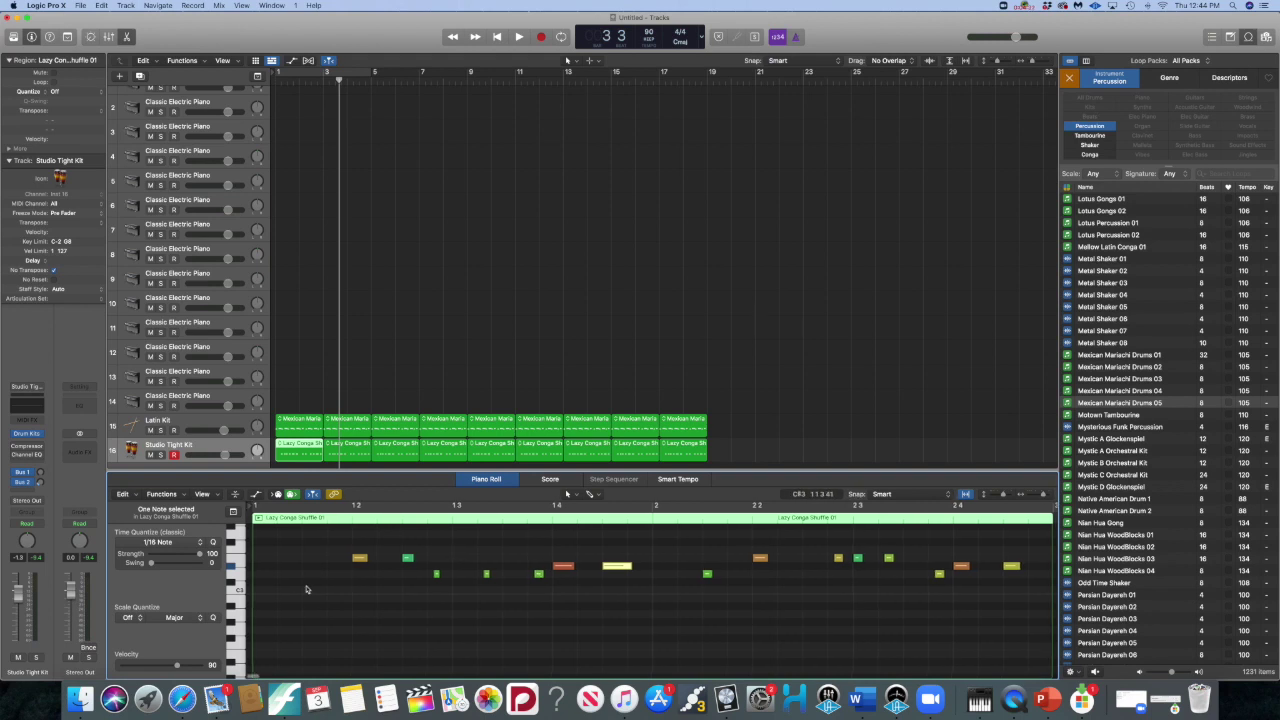
# Copy the D♯3 note at beat 4 of bar 1 to the very start of bar 1 on the same pitch
pyautogui.click(563, 567)
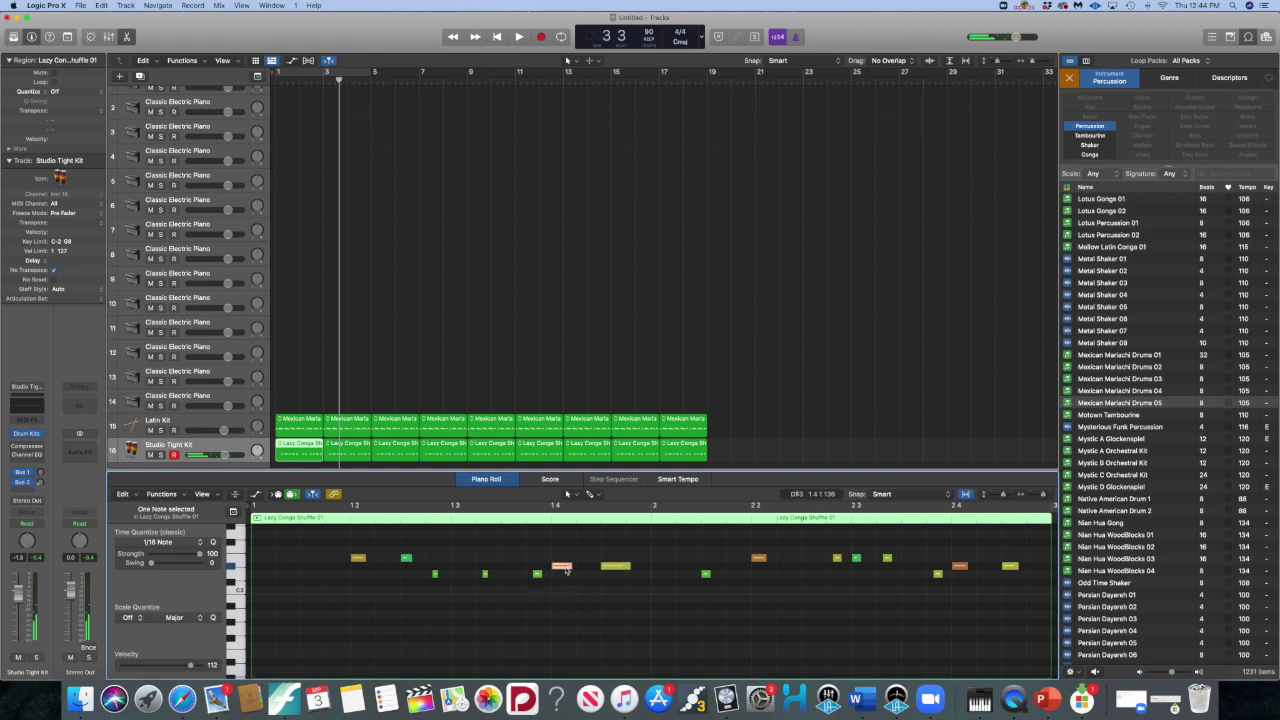
pyautogui.moveTo(565, 569)
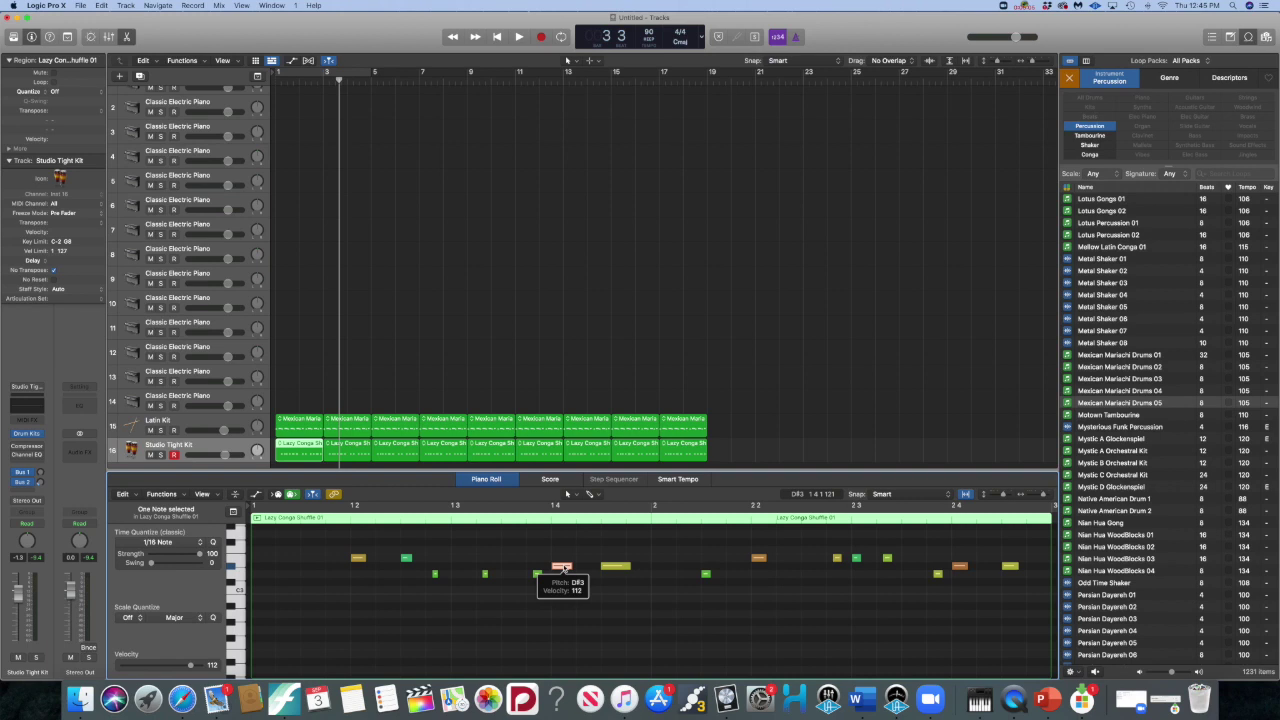
pyautogui.keyDown('alt'); pyautogui.click(564, 569); pyautogui.keyUp('alt')
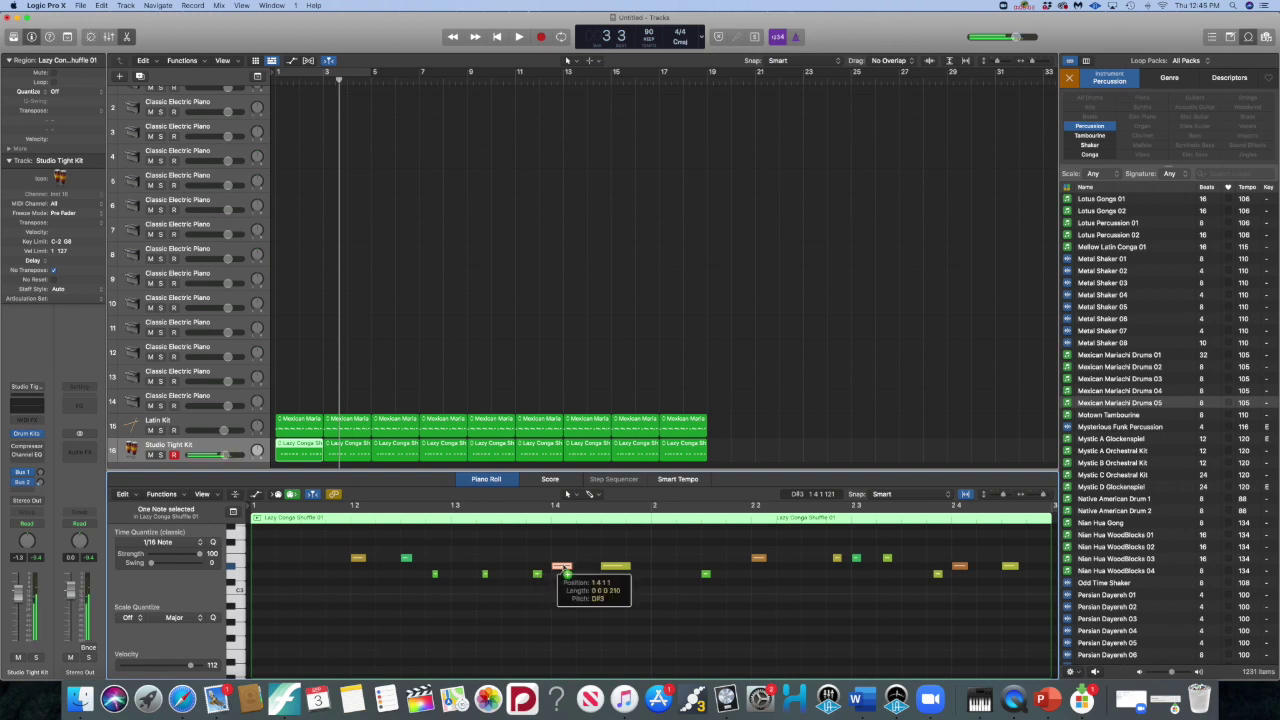
pyautogui.moveTo(565, 570); pyautogui.dragTo(268, 569)
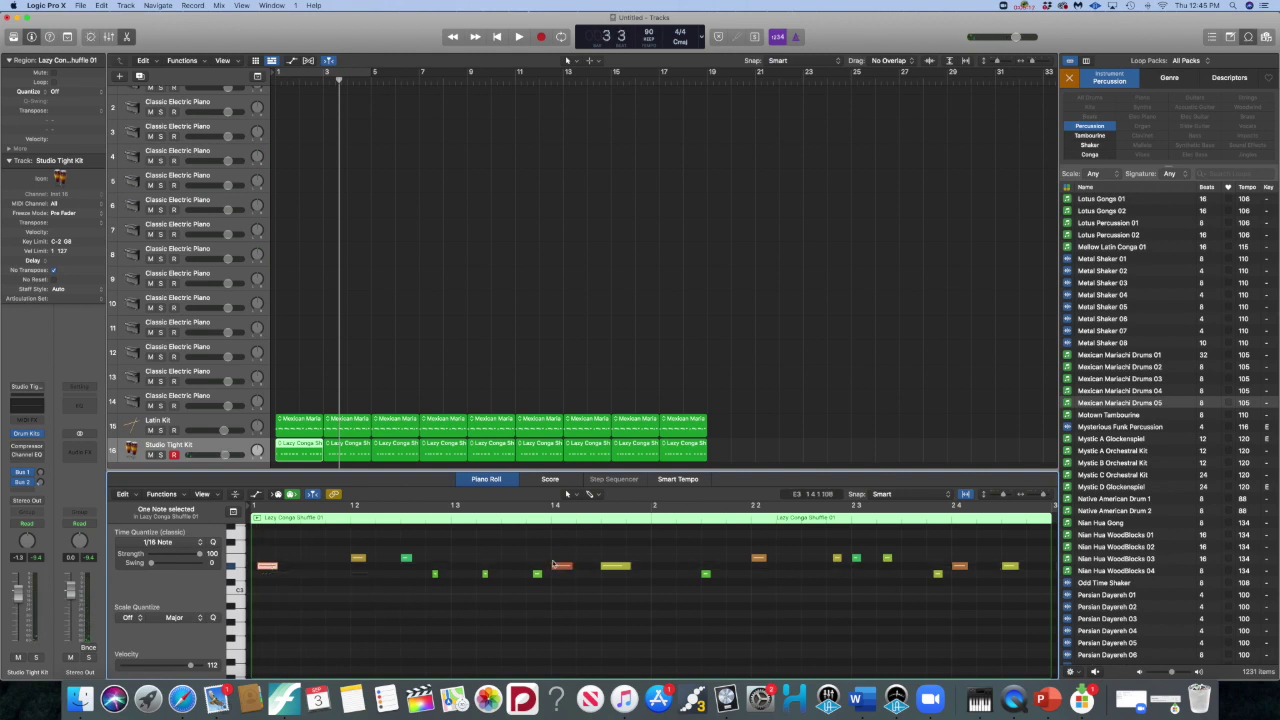
pyautogui.moveTo(265, 570)
pyautogui.moveTo(265, 569); pyautogui.dragTo(262, 568)
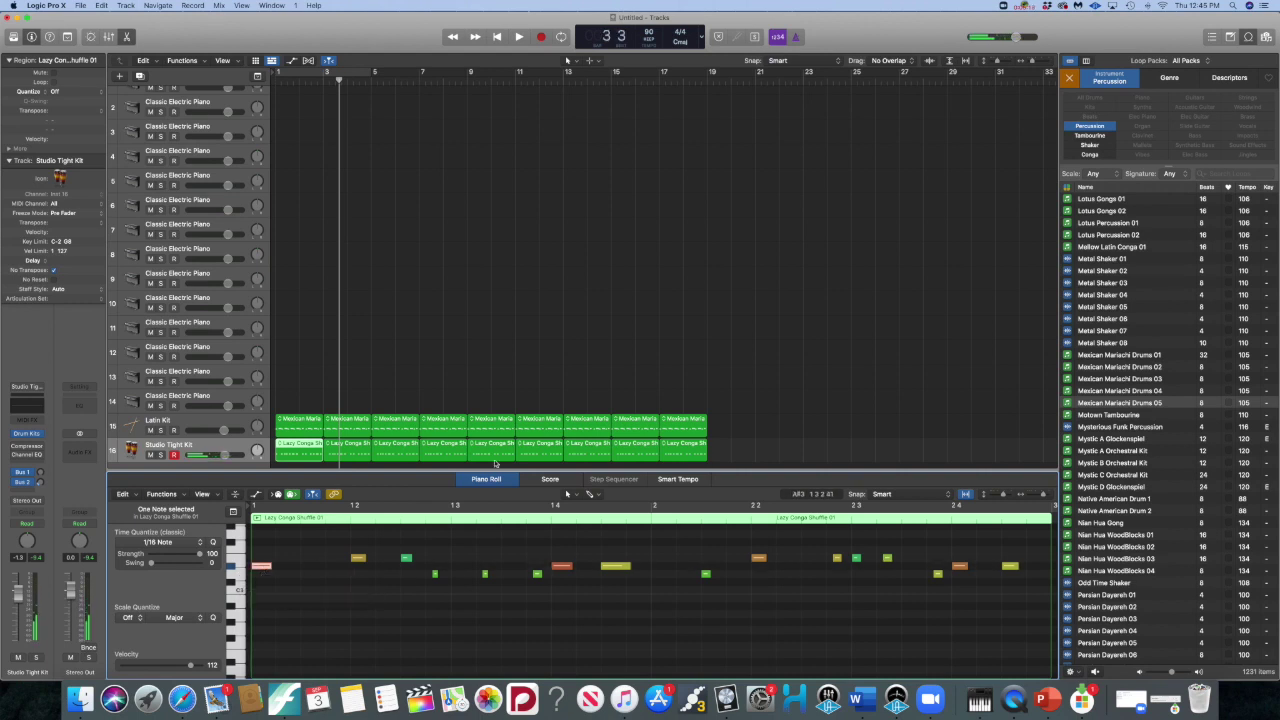
# Play the arrangement from bar 1 into bar 3 to hear the added downbeat conga note
pyautogui.click(497, 37)
pyautogui.click(519, 37)
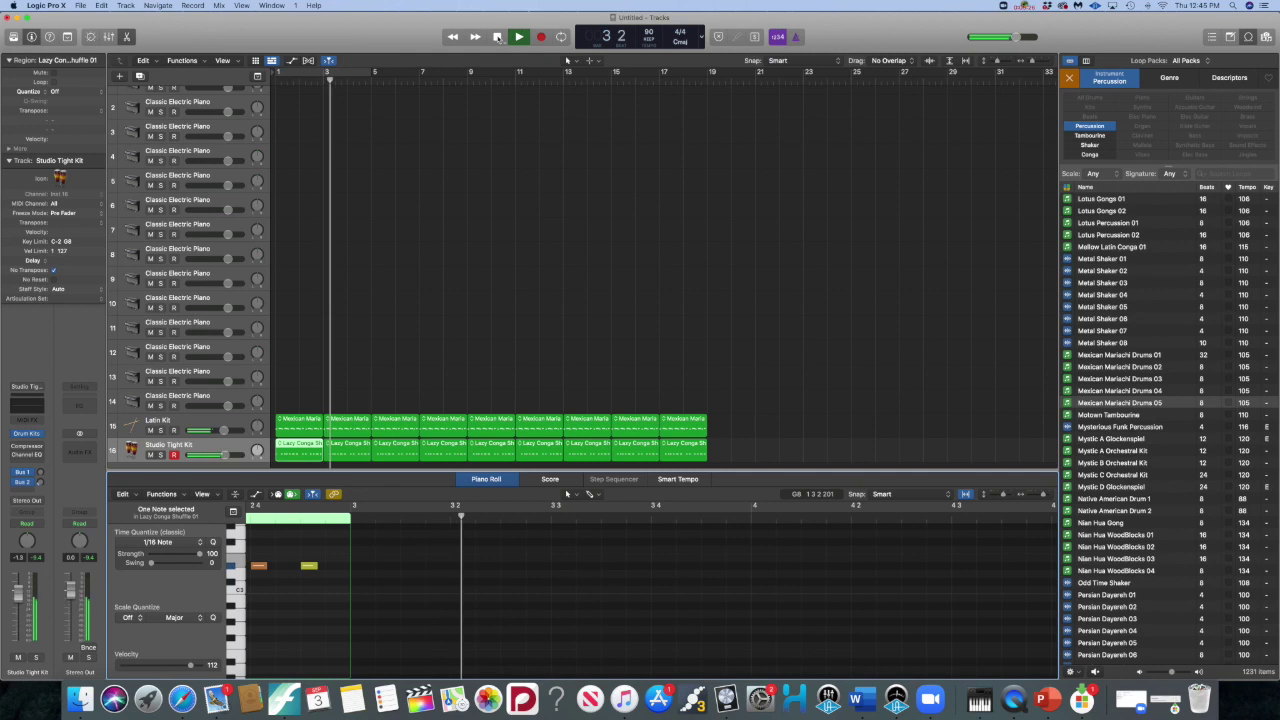
pyautogui.click(497, 37)
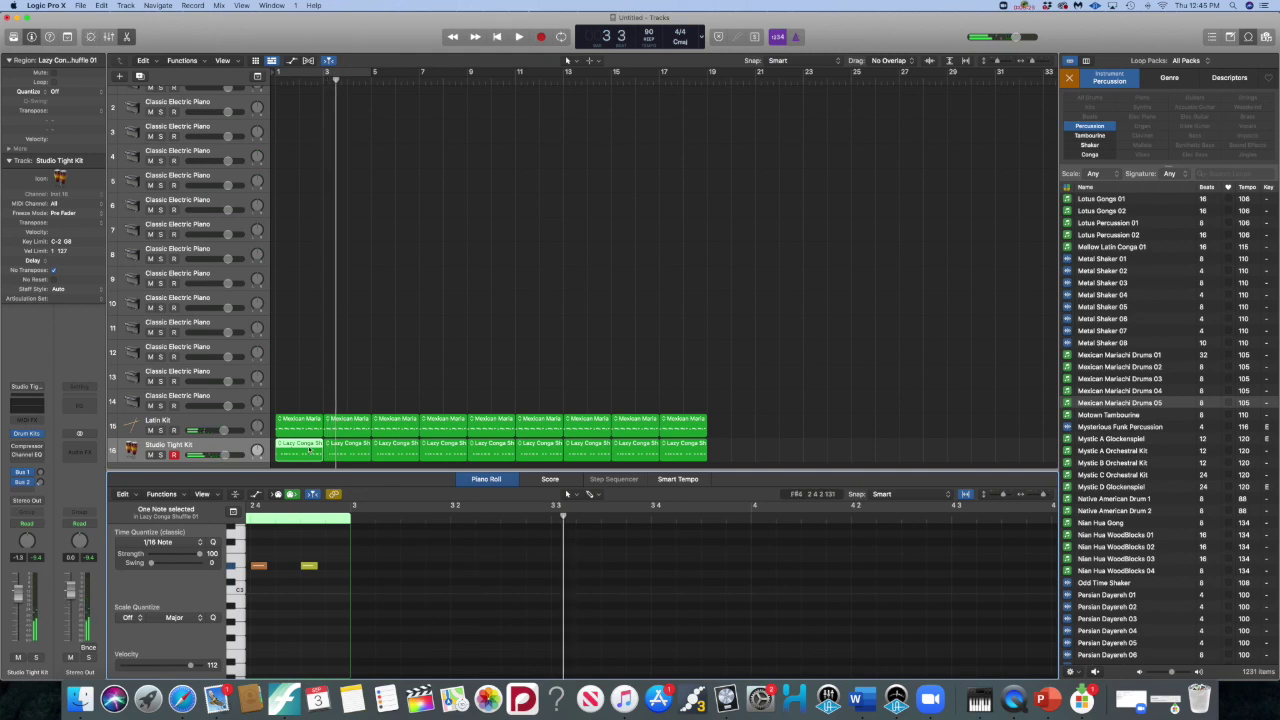
# Delete the eight repeated Lazy Conga Shuffle 01 regions from bar 3 onward on track 16 and select the remaining first region
pyautogui.moveTo(718, 450); pyautogui.dragTo(340, 455)
pyautogui.press('Delete')
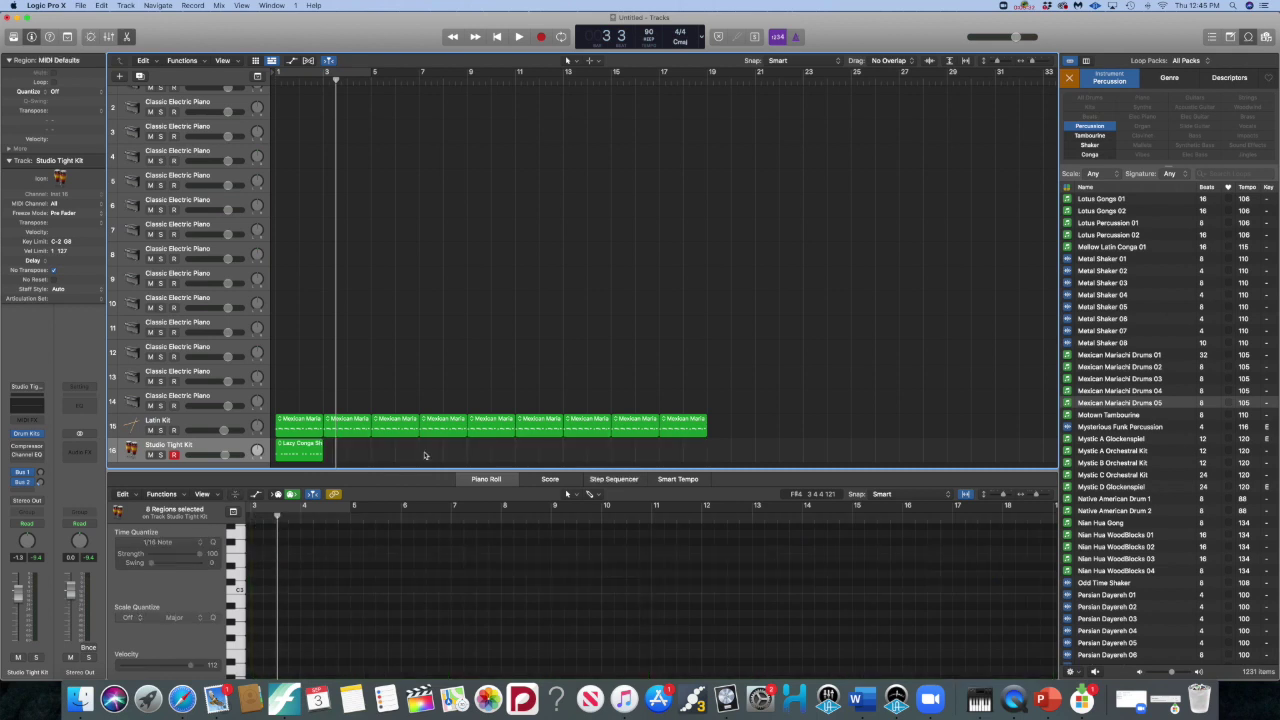
pyautogui.click(304, 450)
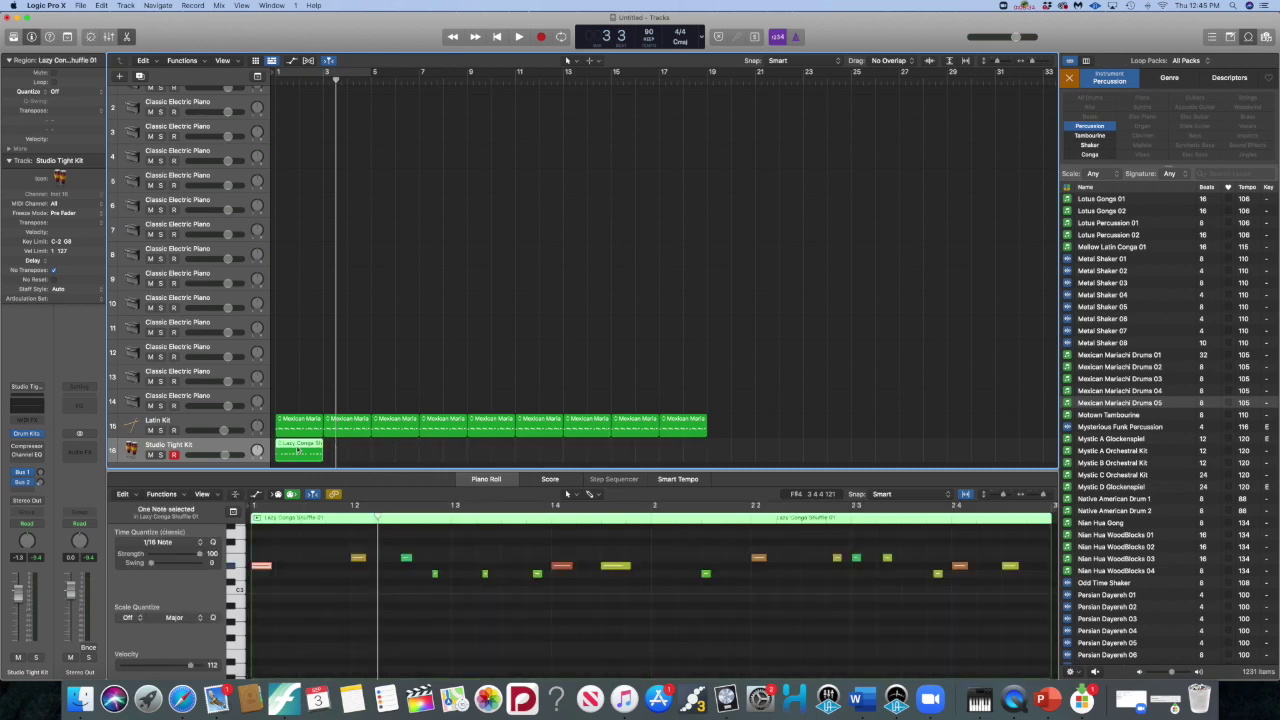
# Copy the conga note at the start of bar 1 to half a beat later on the same pitch
pyautogui.click(267, 569)
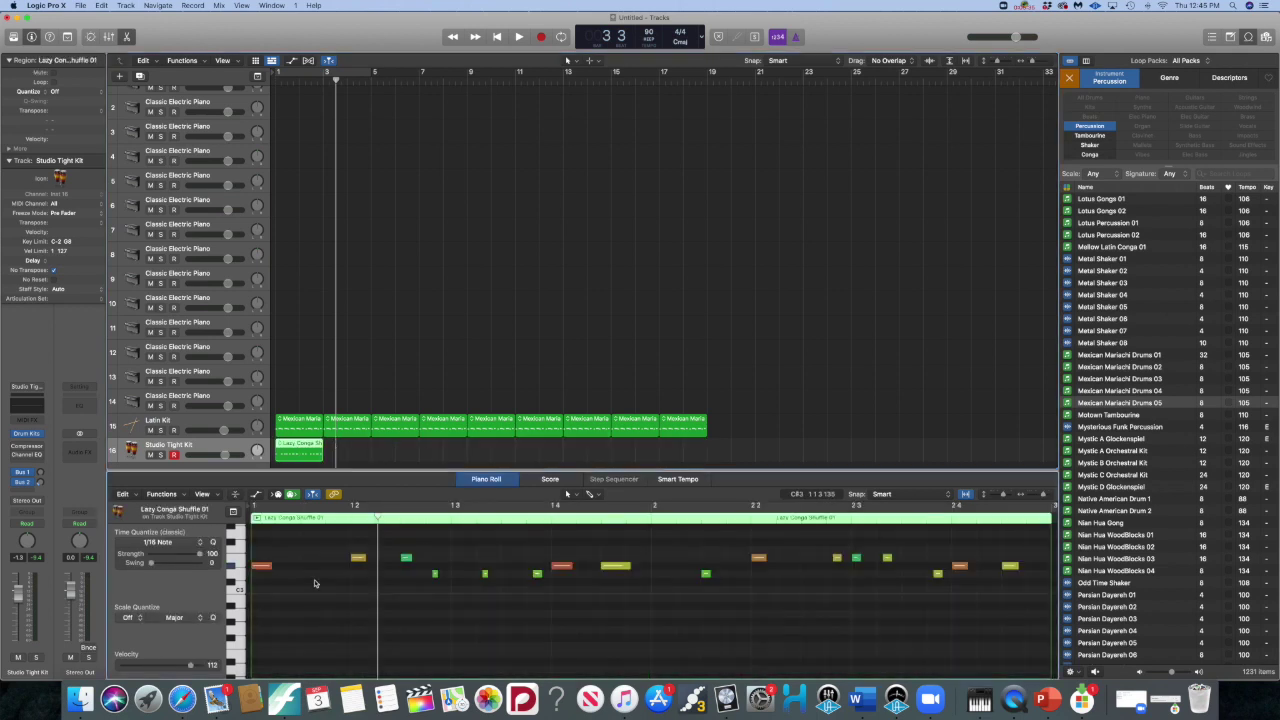
pyautogui.click(267, 569)
pyautogui.moveTo(265, 567); pyautogui.dragTo(322, 576)
# Repeat the edited Lazy Conga Shuffle 01 region eight times along track 16, filling it up to bar 19
pyautogui.click(303, 452)
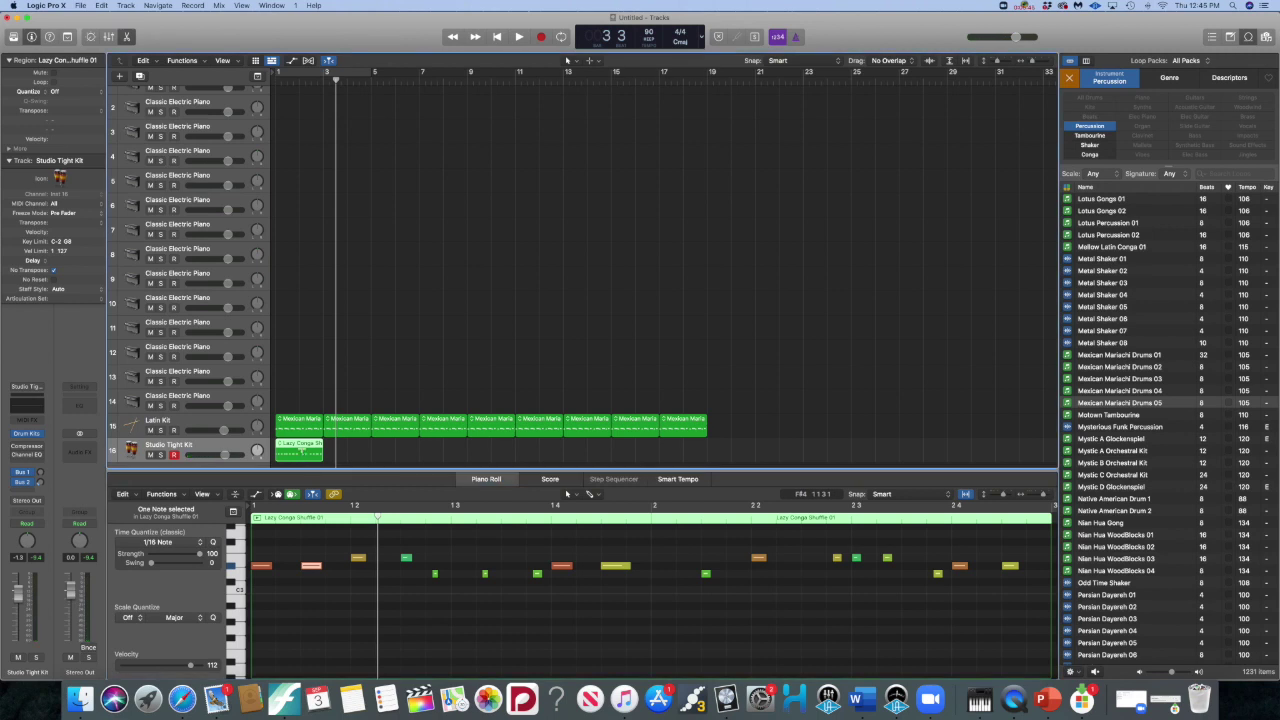
pyautogui.press('super+r')
pyautogui.press('super+r')
pyautogui.press('super+r')
pyautogui.press('super+r')
pyautogui.press('super+r')
pyautogui.press('super+r')
pyautogui.press('super+r')
pyautogui.press('super+r')
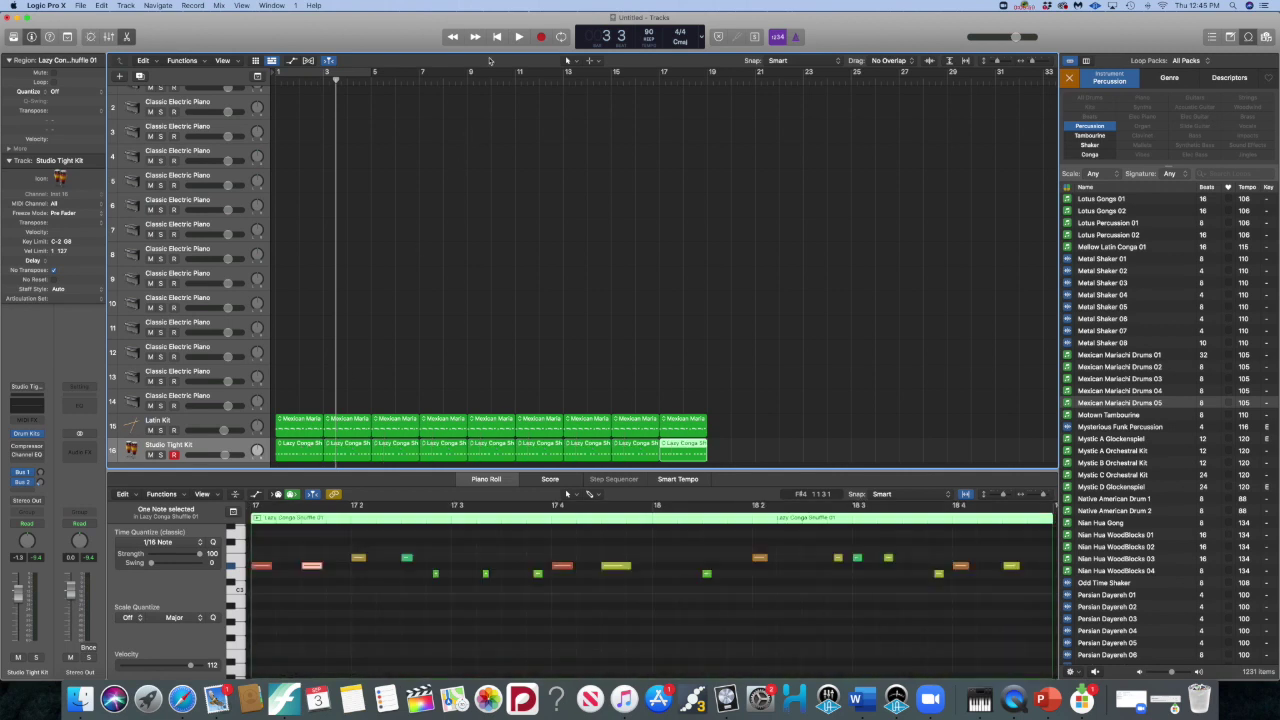
# Play both percussion tracks from the beginning into bar 3 to check the repeated, edited conga pattern
pyautogui.click(497, 37)
pyautogui.click(520, 37)
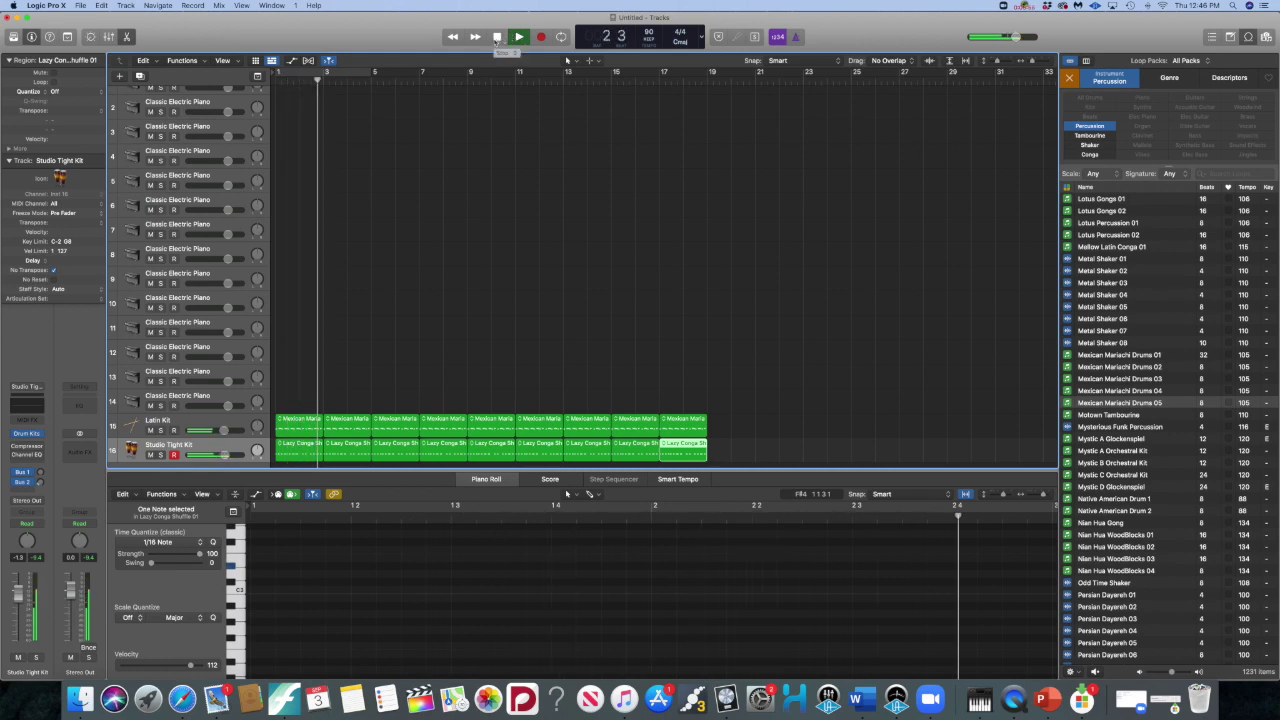
pyautogui.click(499, 37)
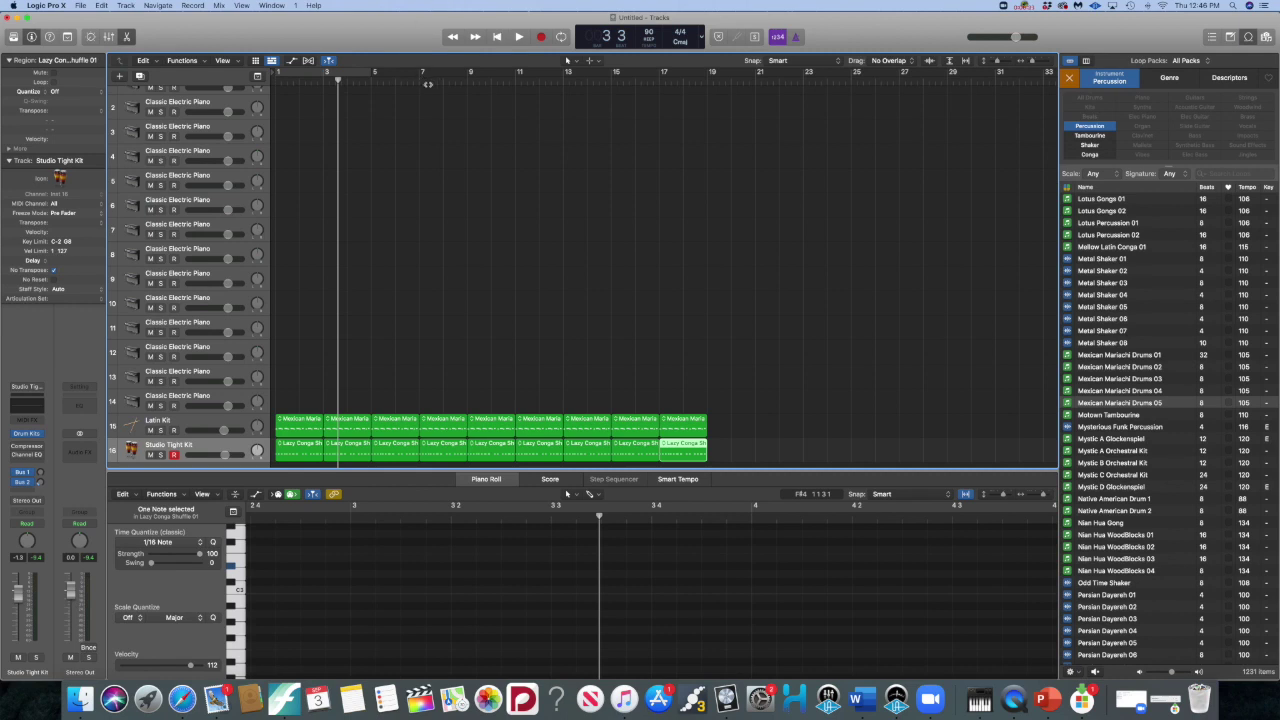
# Hide the loop browser and select track 1, the first Classic Electric Piano track
pyautogui.click(1248, 38)
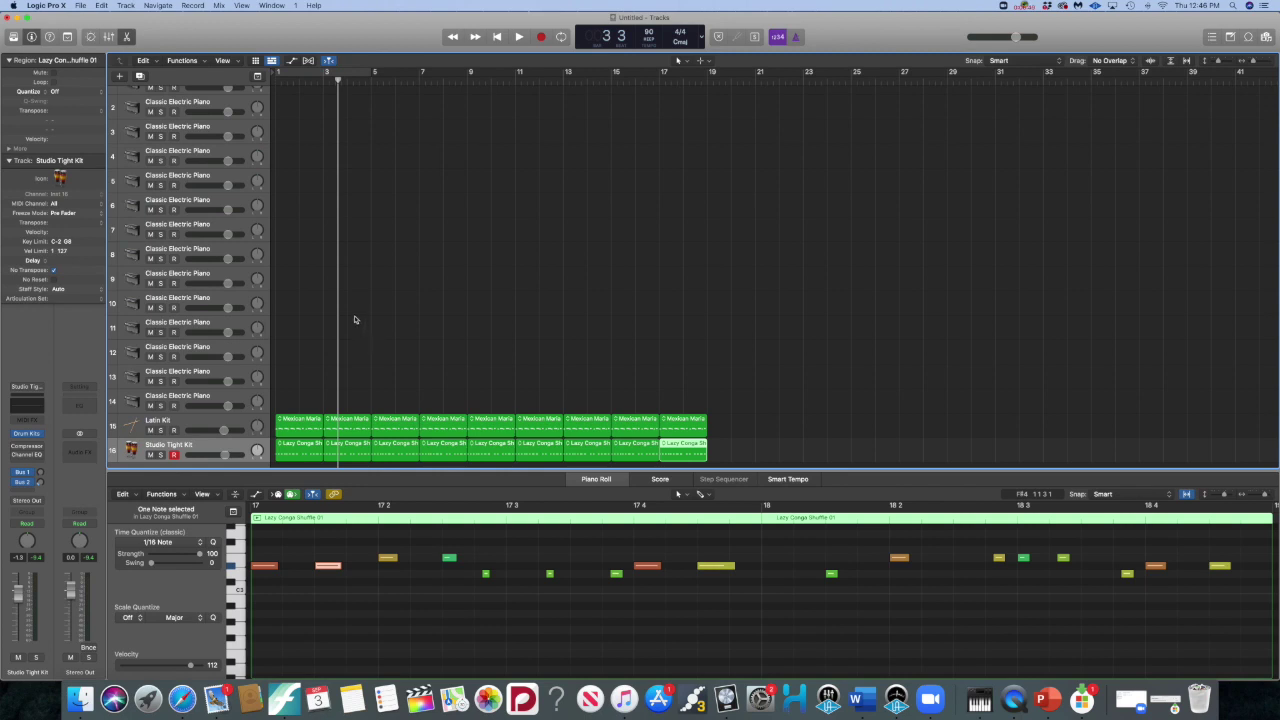
pyautogui.scroll(2, 276, 144)
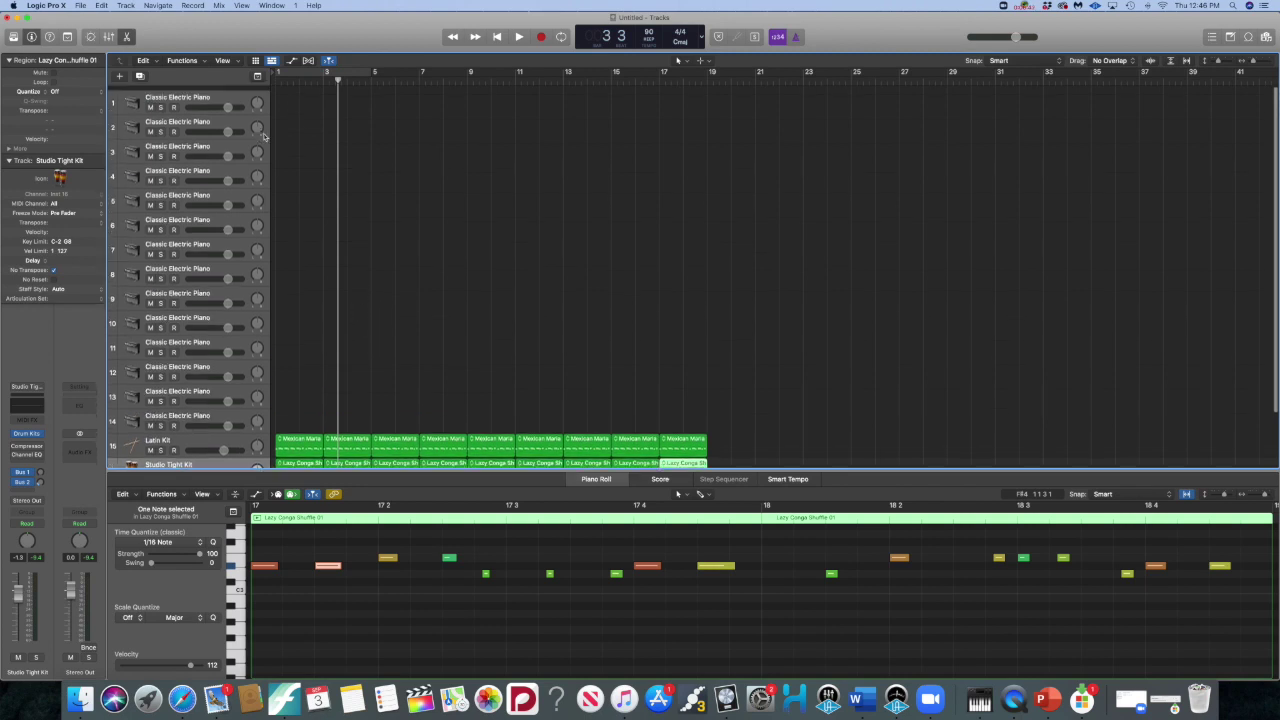
pyautogui.click(218, 95)
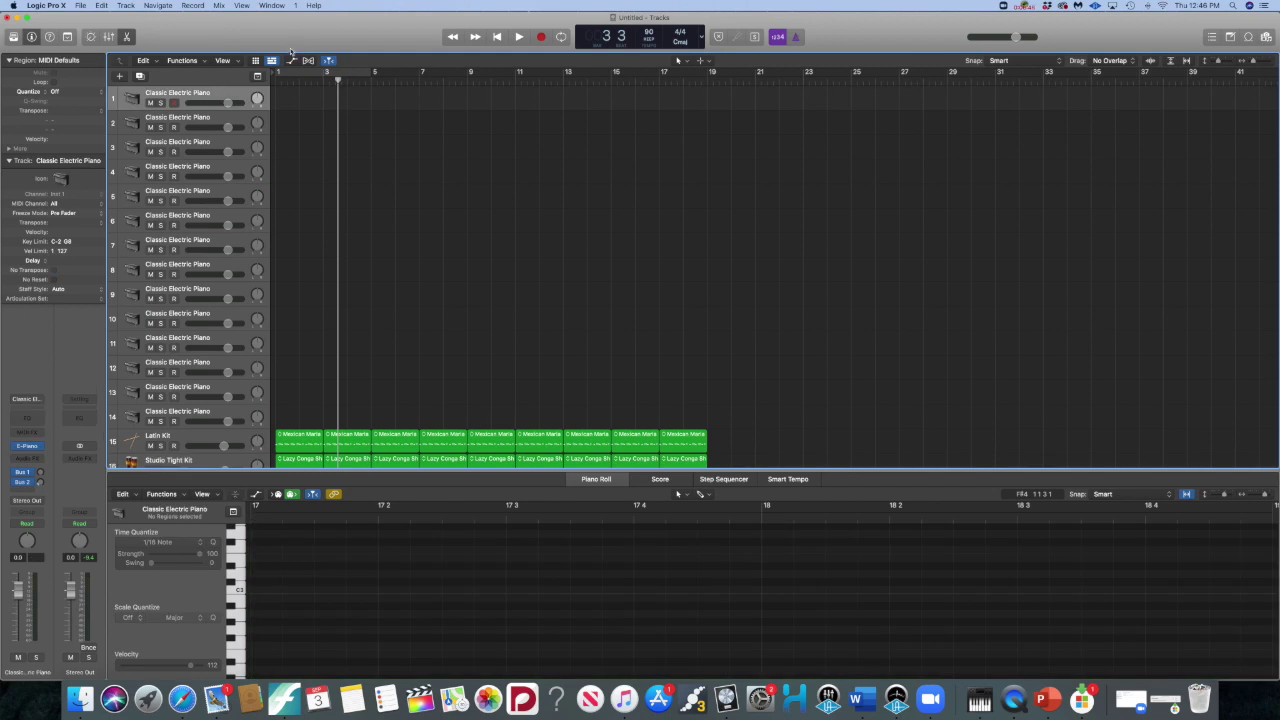
# Assign the Thumb Bass sound from the Bass category to track 1 and return the playhead to bar 1
pyautogui.click(13, 37)
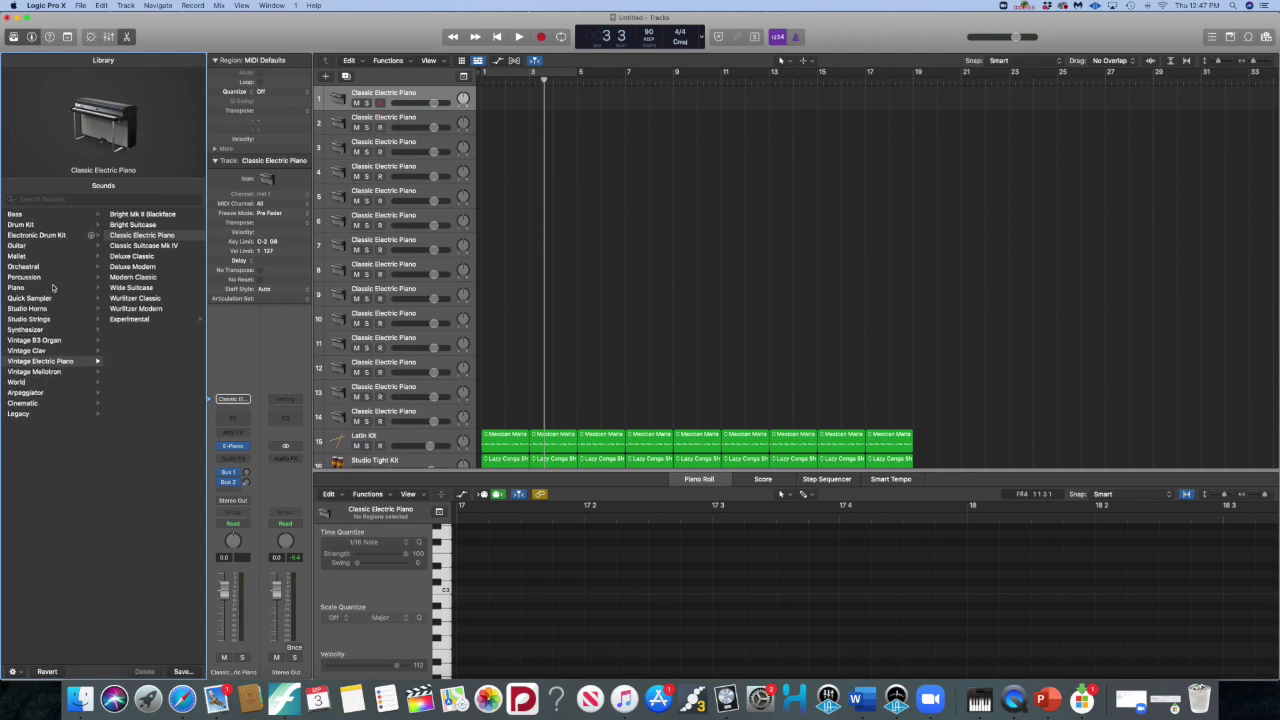
pyautogui.click(30, 216)
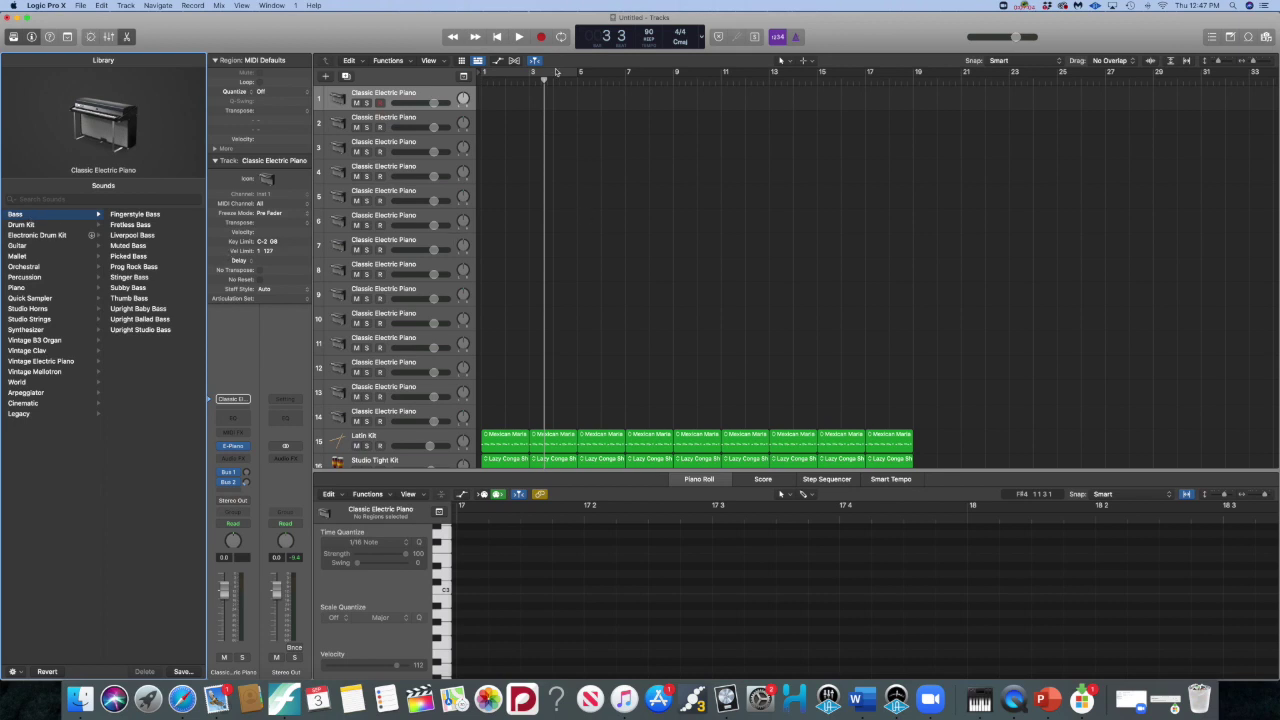
pyautogui.moveTo(544, 80); pyautogui.dragTo(475, 89)
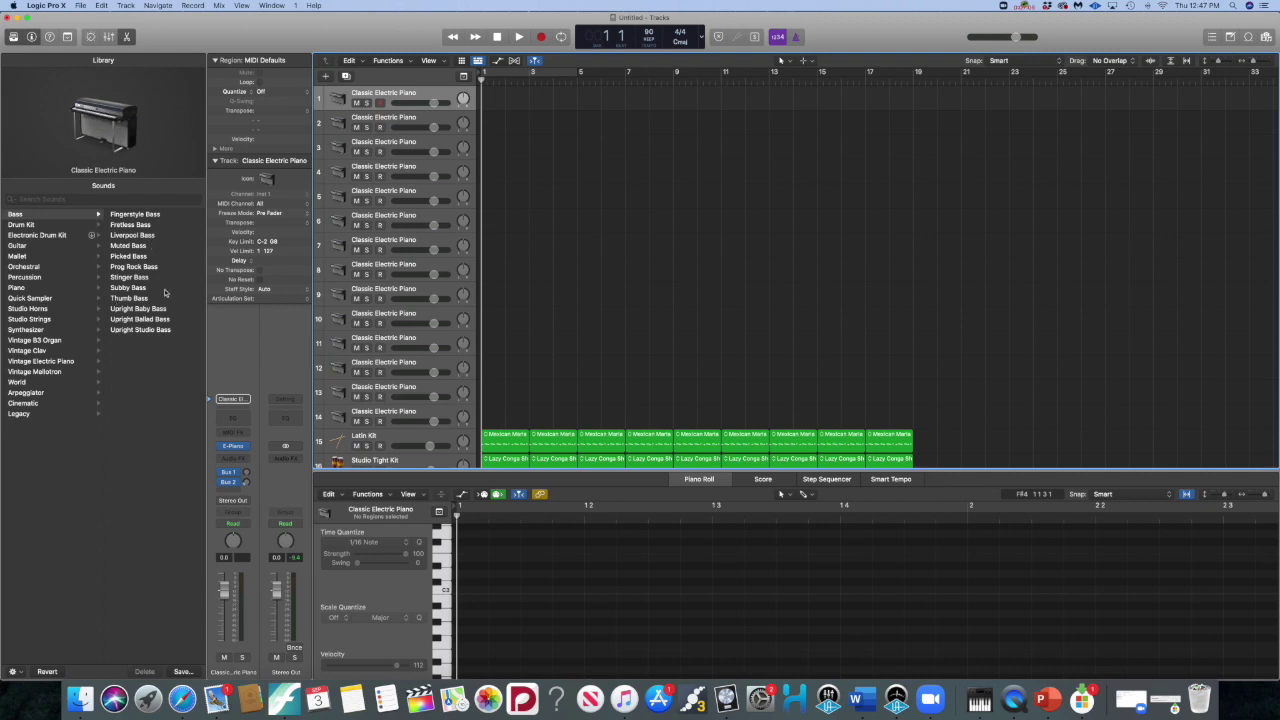
pyautogui.click(130, 298)
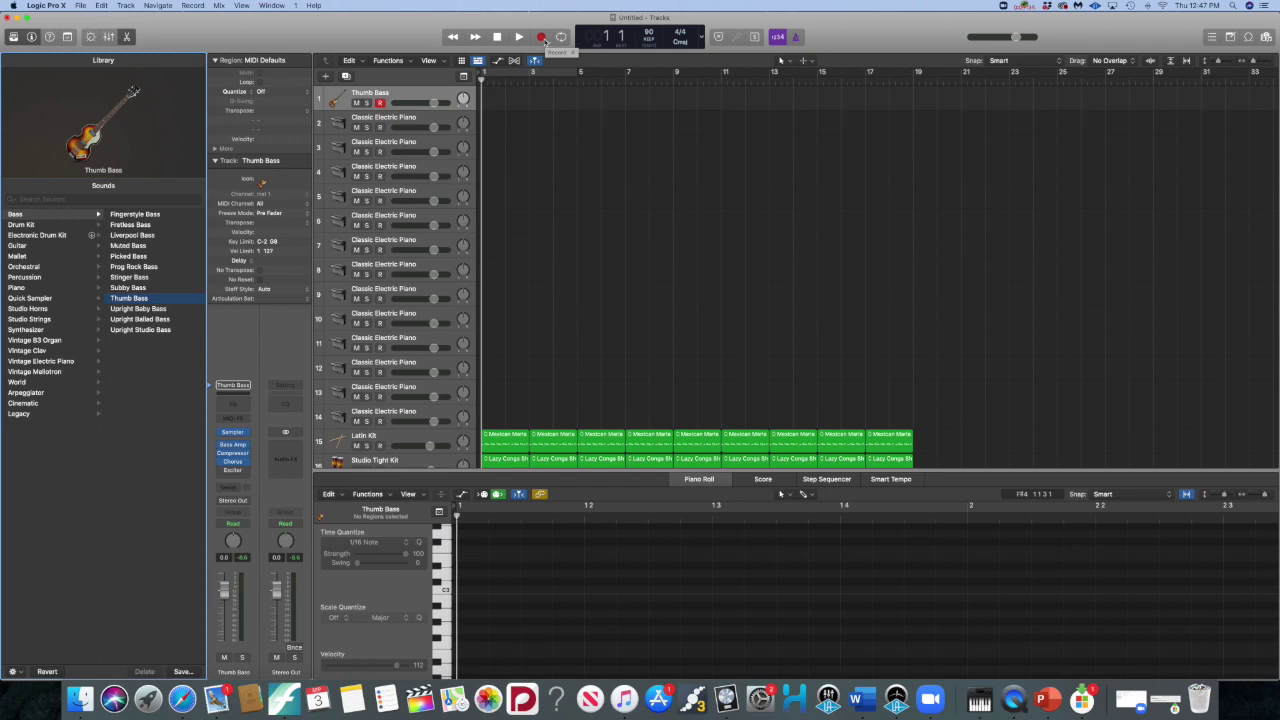
# Record a Thumb Bass part on track 1 from bar 1 to near the end of bar 7
pyautogui.click(541, 38)
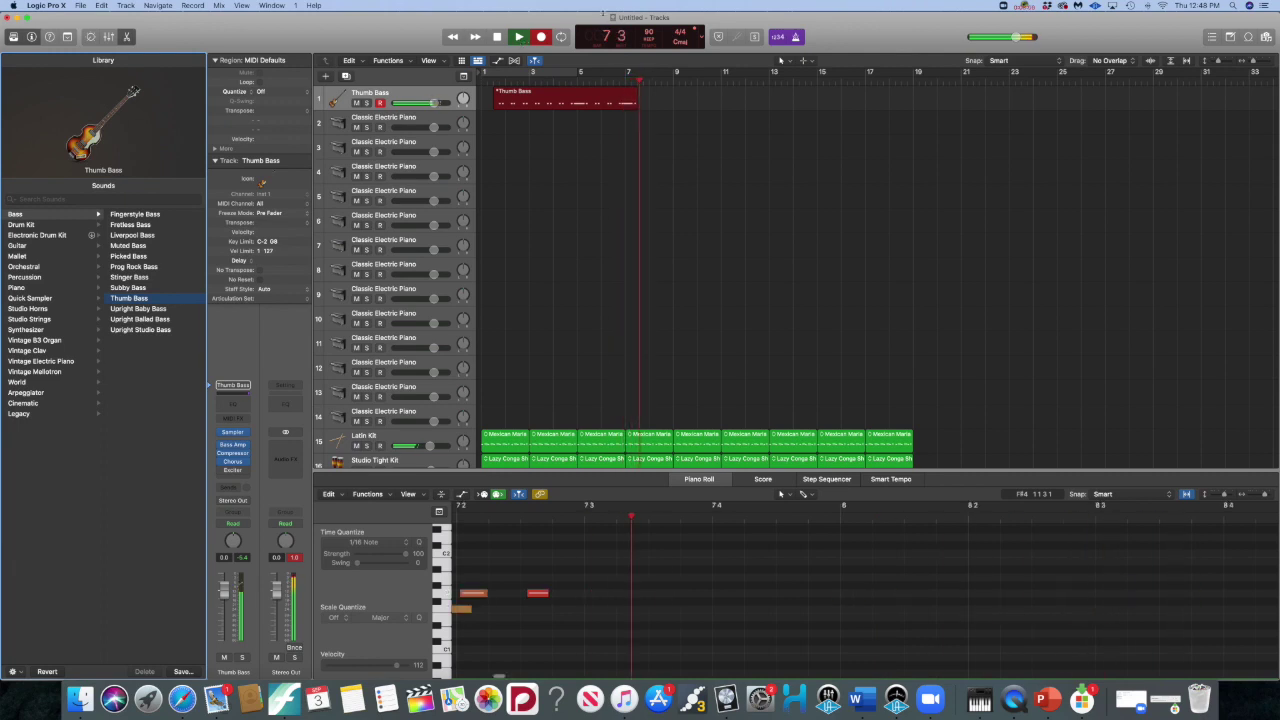
pyautogui.press('space')
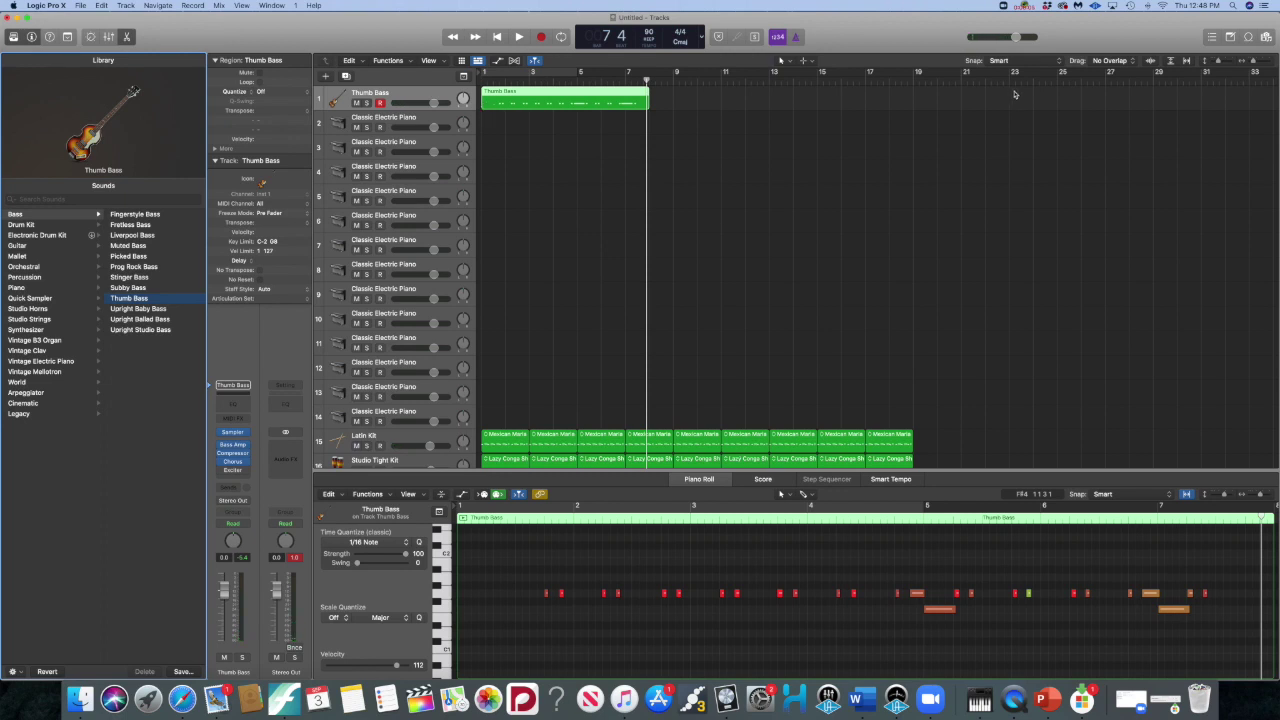
# Adjust the horizontal zoom of the arrangement until the Thumb Bass region fills about two thirds of the timeline width
pyautogui.moveTo(1254, 64); pyautogui.dragTo(1224, 63)
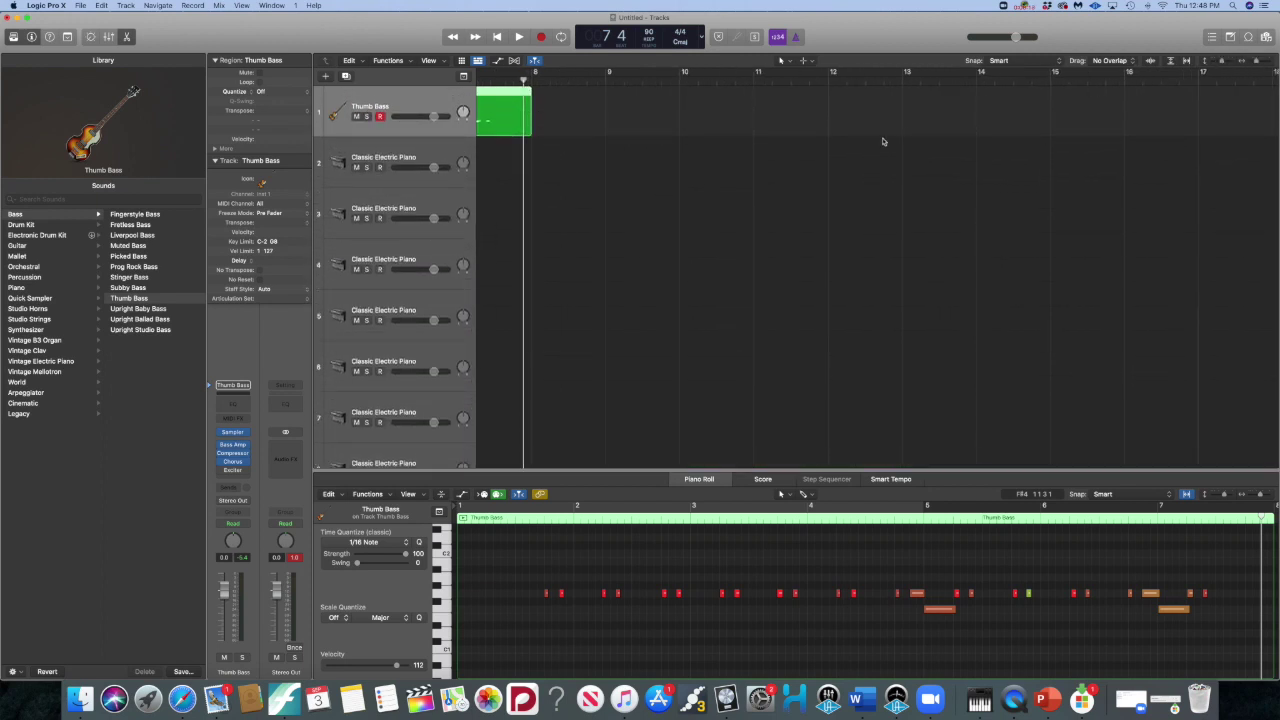
pyautogui.press('z')
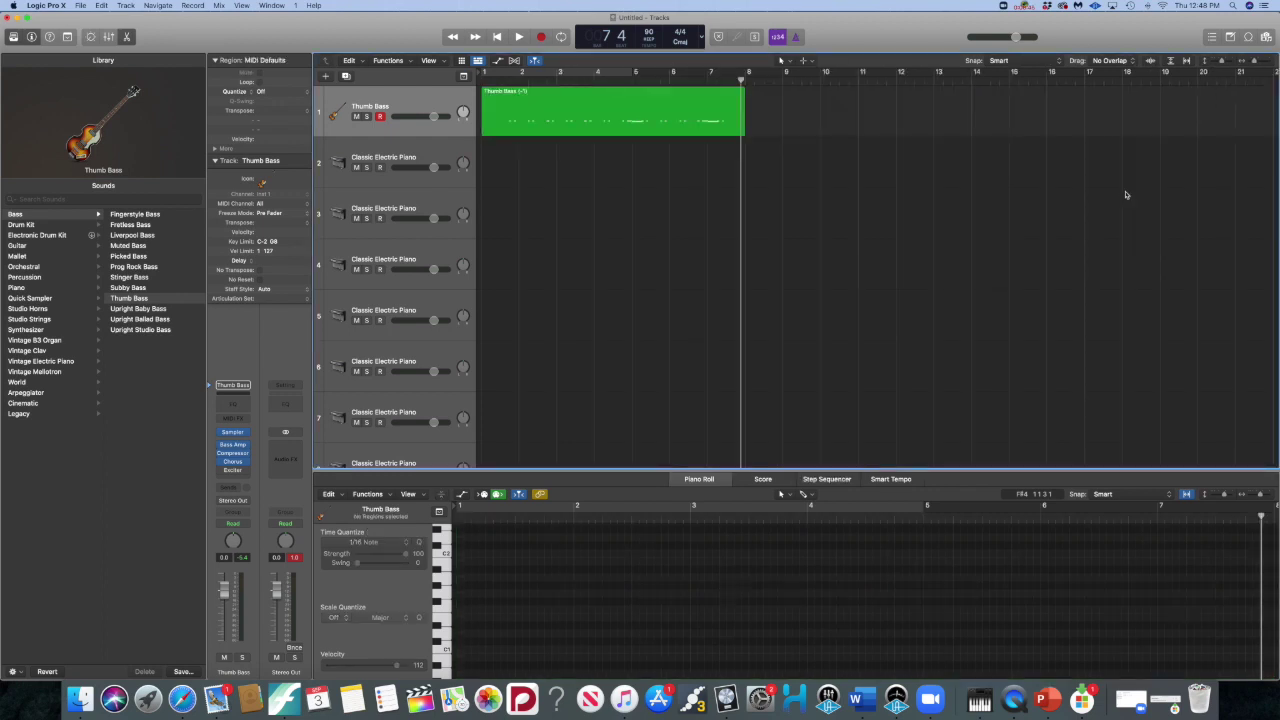
pyautogui.press('super+Left')
pyautogui.press('super+Left')
pyautogui.press('super+Left')
pyautogui.press('super+Left')
pyautogui.press('super+Left')
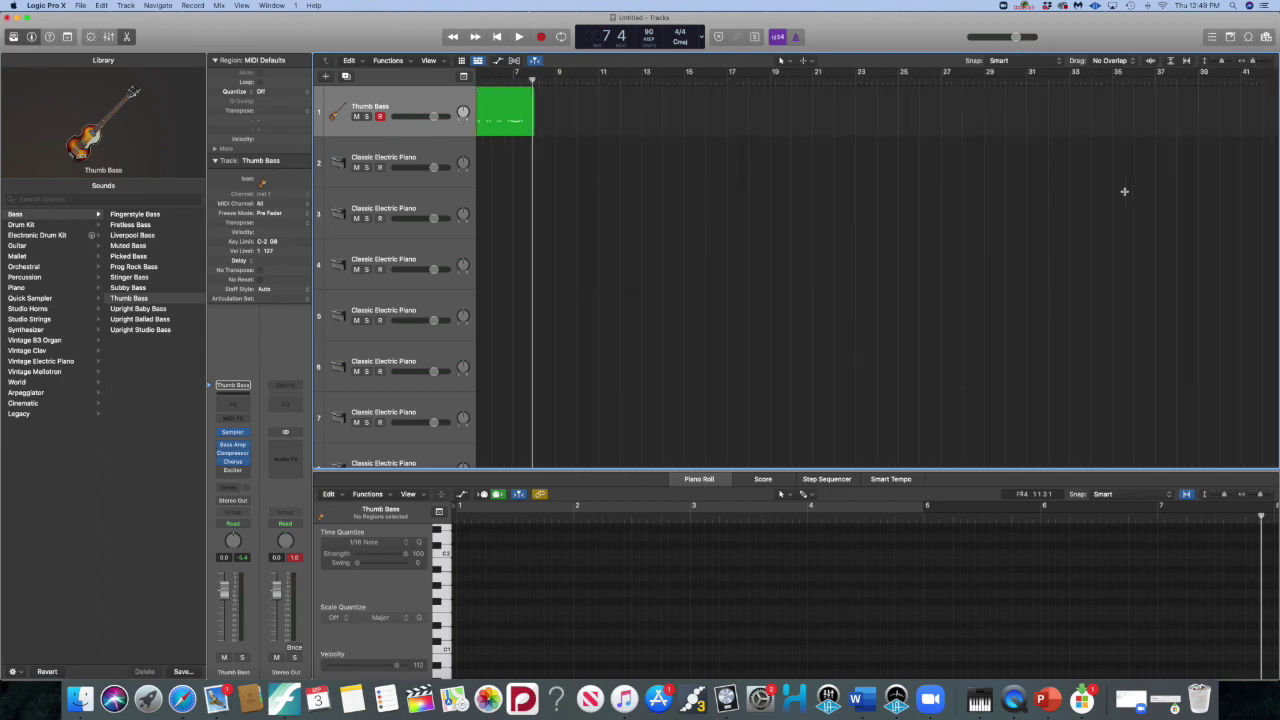
pyautogui.press('super+Right')
pyautogui.press('super+Right')
pyautogui.press('super+Right')
pyautogui.press('super+Right')
pyautogui.press('super+Right')
pyautogui.hscroll(-10, 665, 220)
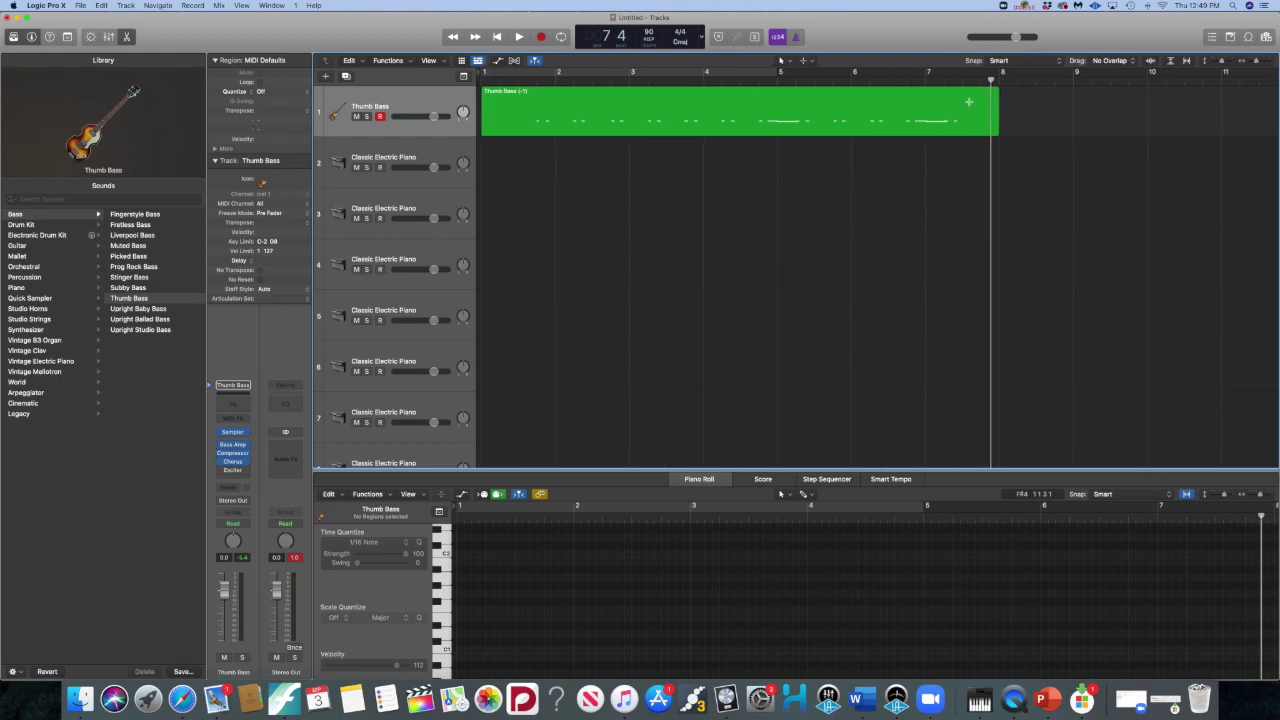
# Try smaller and larger vertical zoom on the arrangement, ending with tall track rows that show about five tracks
pyautogui.press('super+Up')
pyautogui.press('super+Up')
pyautogui.press('super+Up')
pyautogui.press('super+Up')
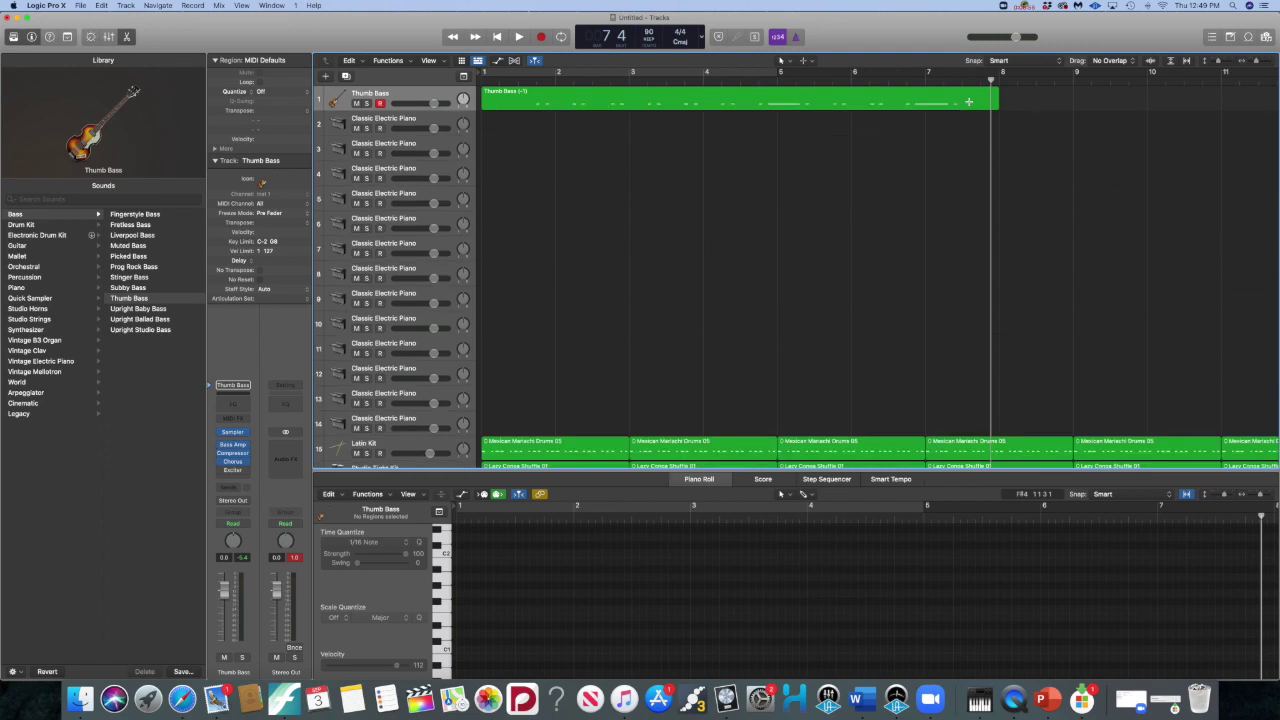
pyautogui.press('super+Up')
pyautogui.press('super+Down')
pyautogui.press('super+Down')
pyautogui.press('super+Down')
pyautogui.press('super+Down')
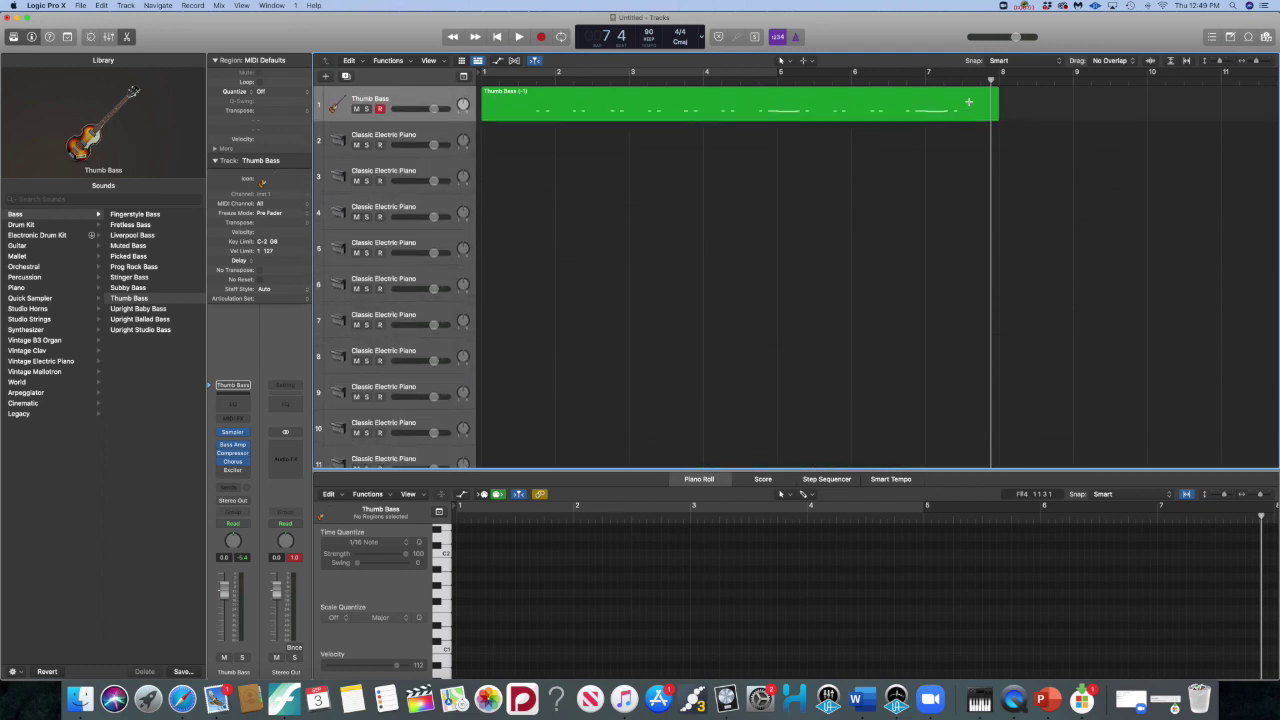
pyautogui.press('super+Down')
pyautogui.press('super+Down')
pyautogui.press('super+Down')
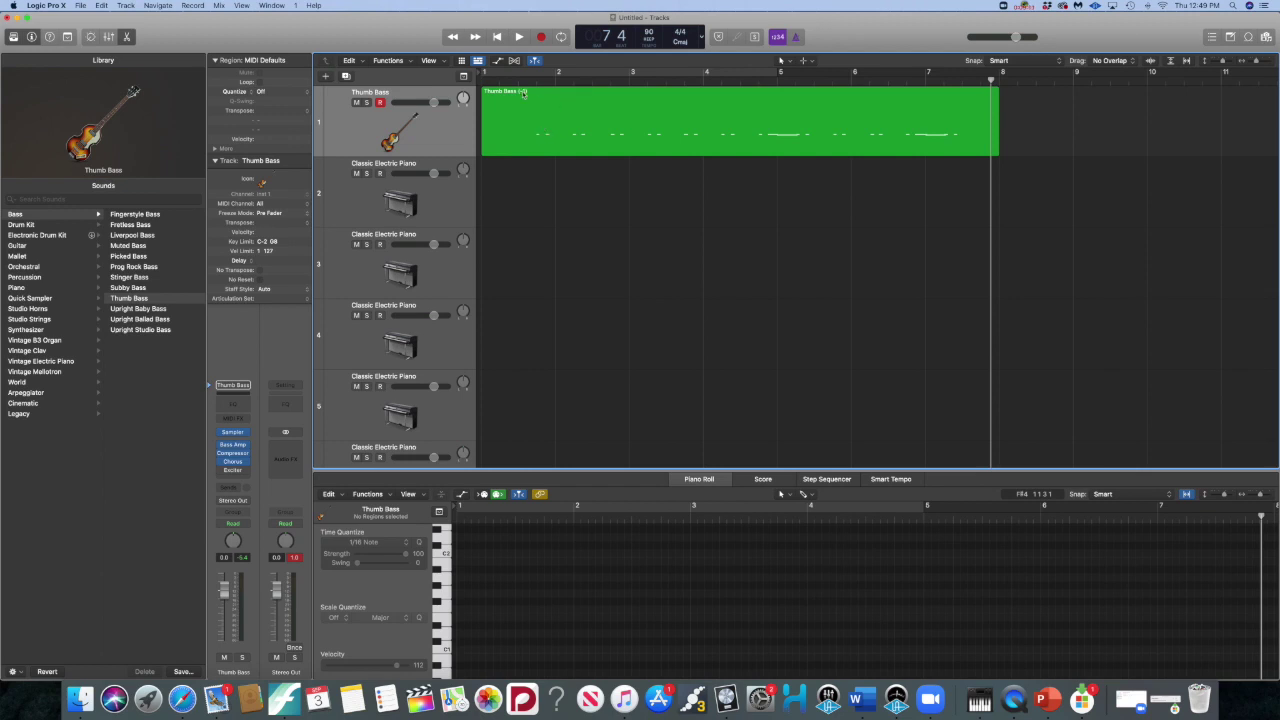
# Play back the recorded Thumb Bass part with the percussion from bar 1 to bar 4
pyautogui.press('Return')
pyautogui.press('space')
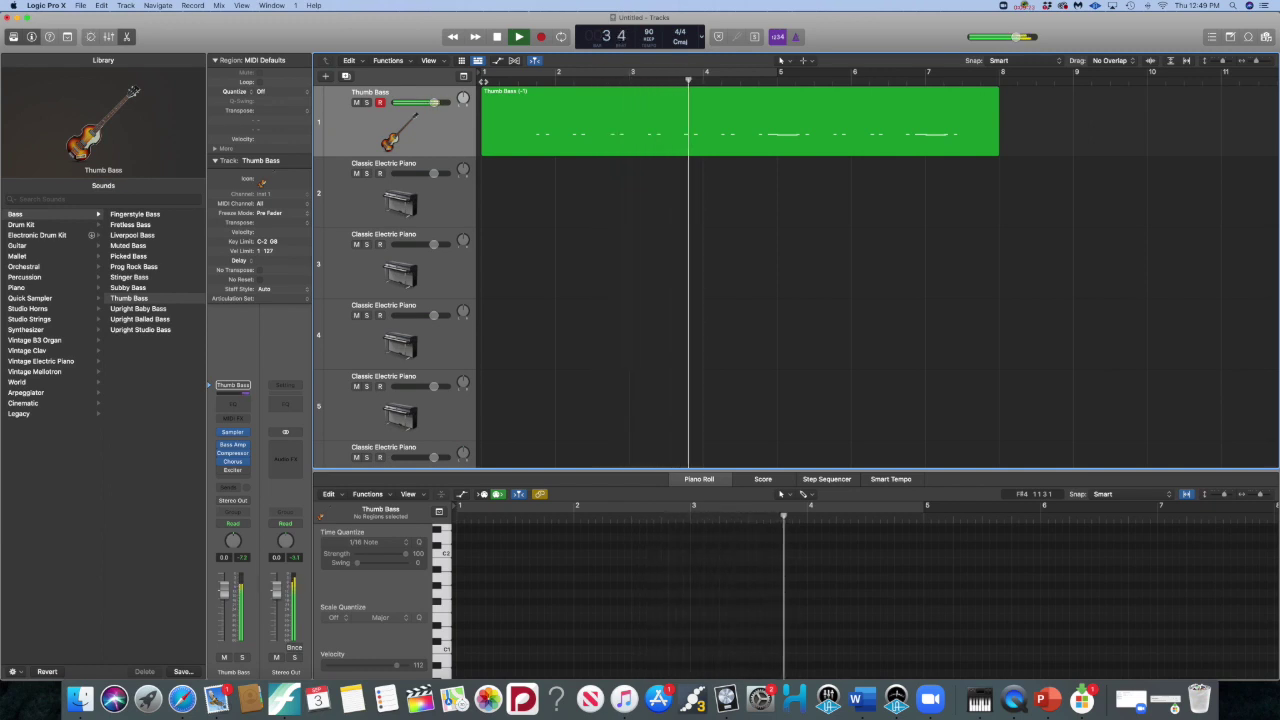
pyautogui.press('space')
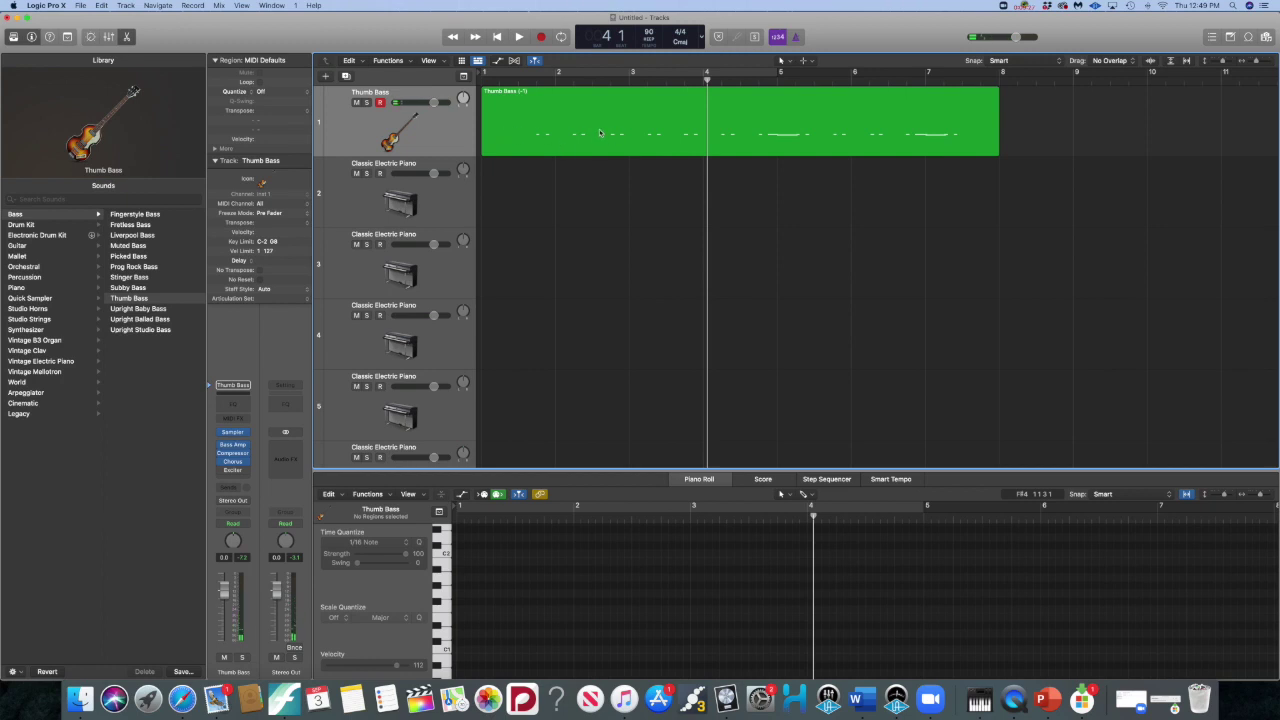
# Show the Thumb Bass region's notes in the Piano Roll and place the playhead on its first note, at beat 4 of bar 1
pyautogui.click(576, 80)
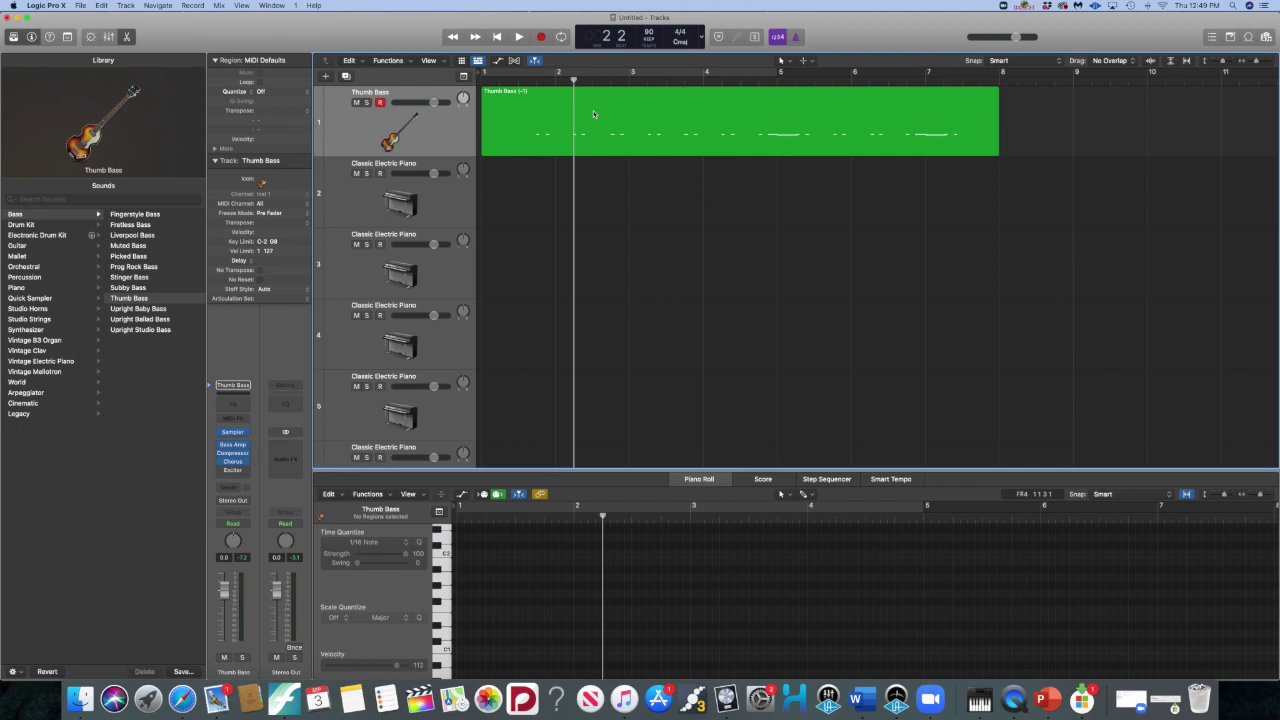
pyautogui.click(597, 107)
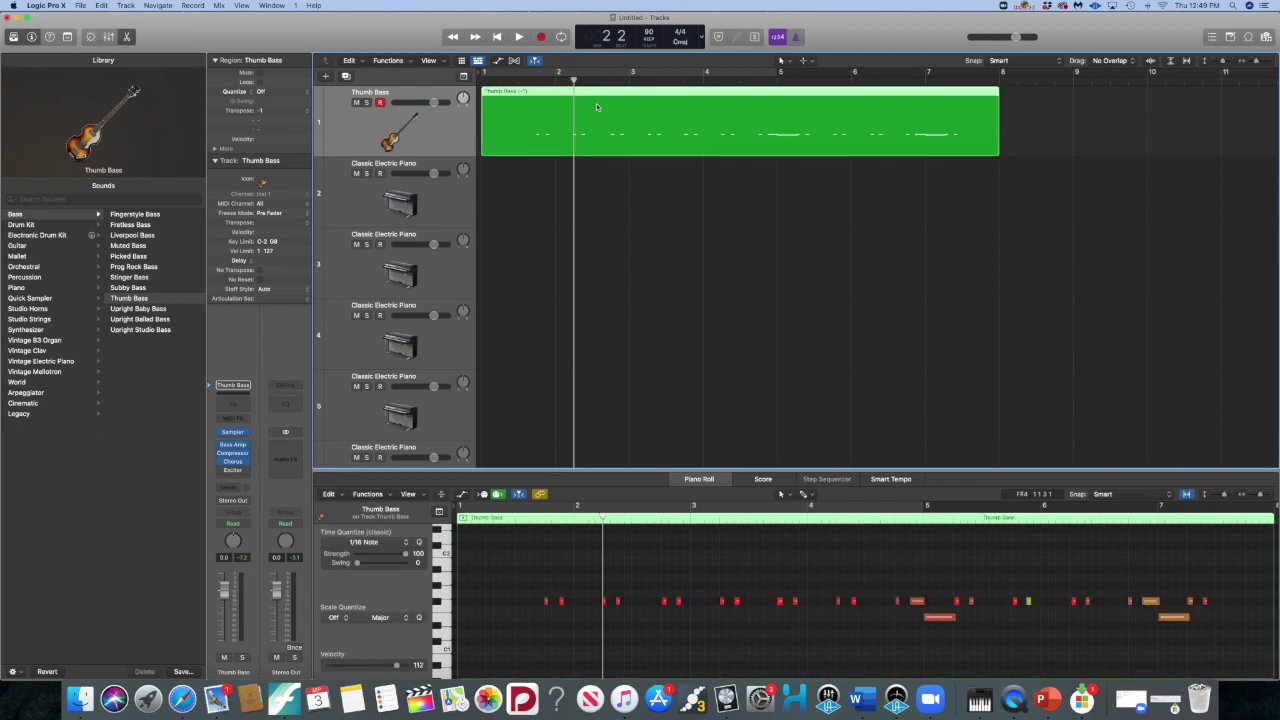
pyautogui.moveTo(603, 516); pyautogui.dragTo(522, 516)
pyautogui.press('space')
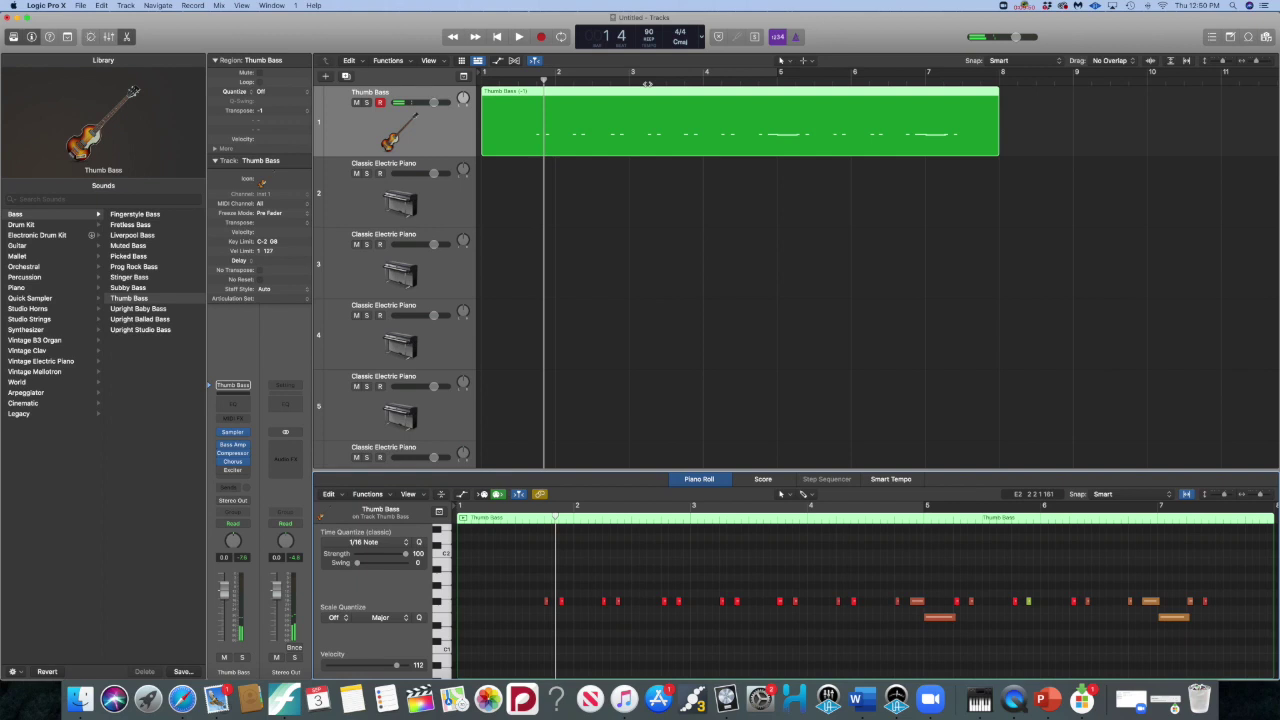
pyautogui.moveTo(555, 517); pyautogui.dragTo(542, 517)
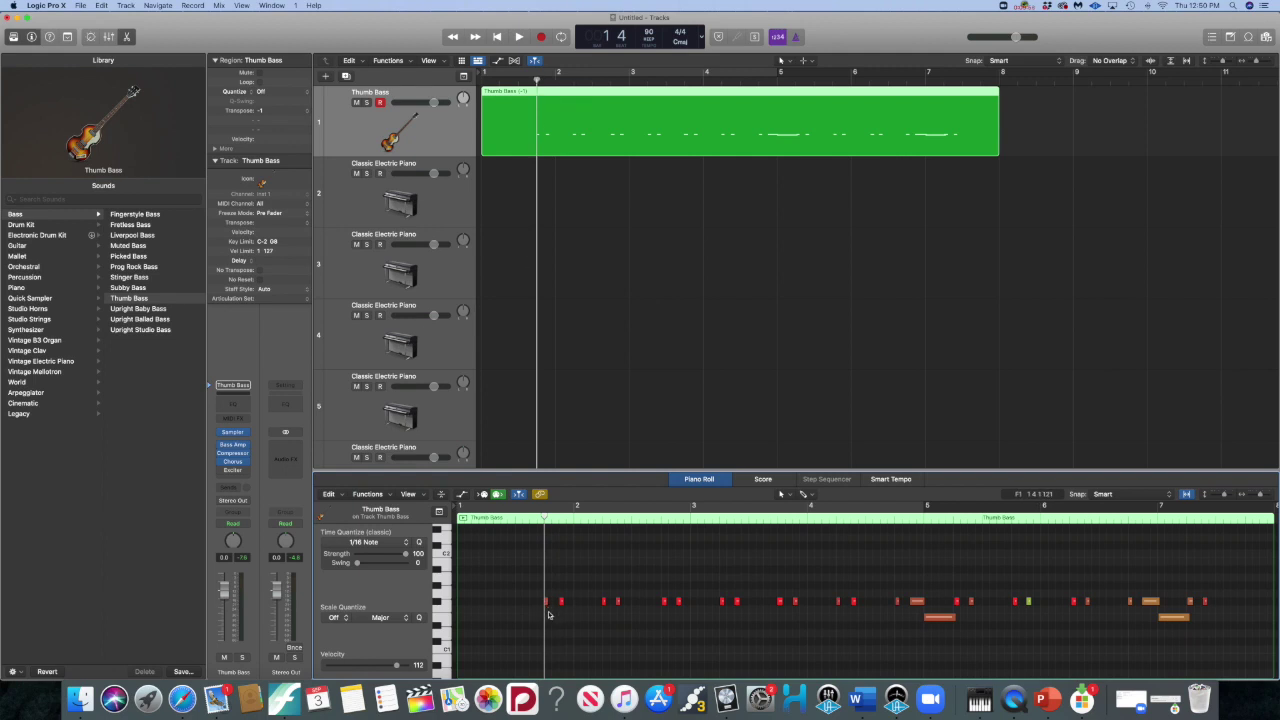
# Copy the first two Thumb Bass notes from beat 4 to beat 2 of bar 1 in the Piano Roll
pyautogui.moveTo(536, 614); pyautogui.dragTo(574, 594)
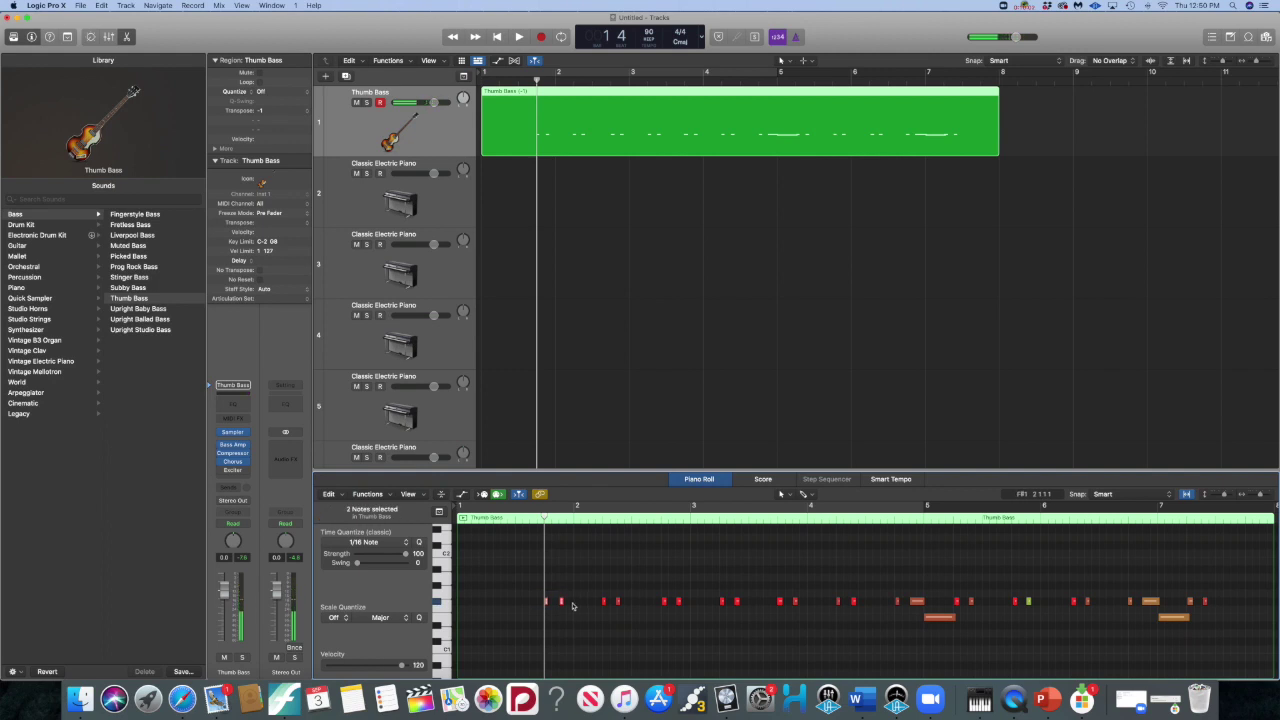
pyautogui.moveTo(1261, 496); pyautogui.dragTo(1266, 496)
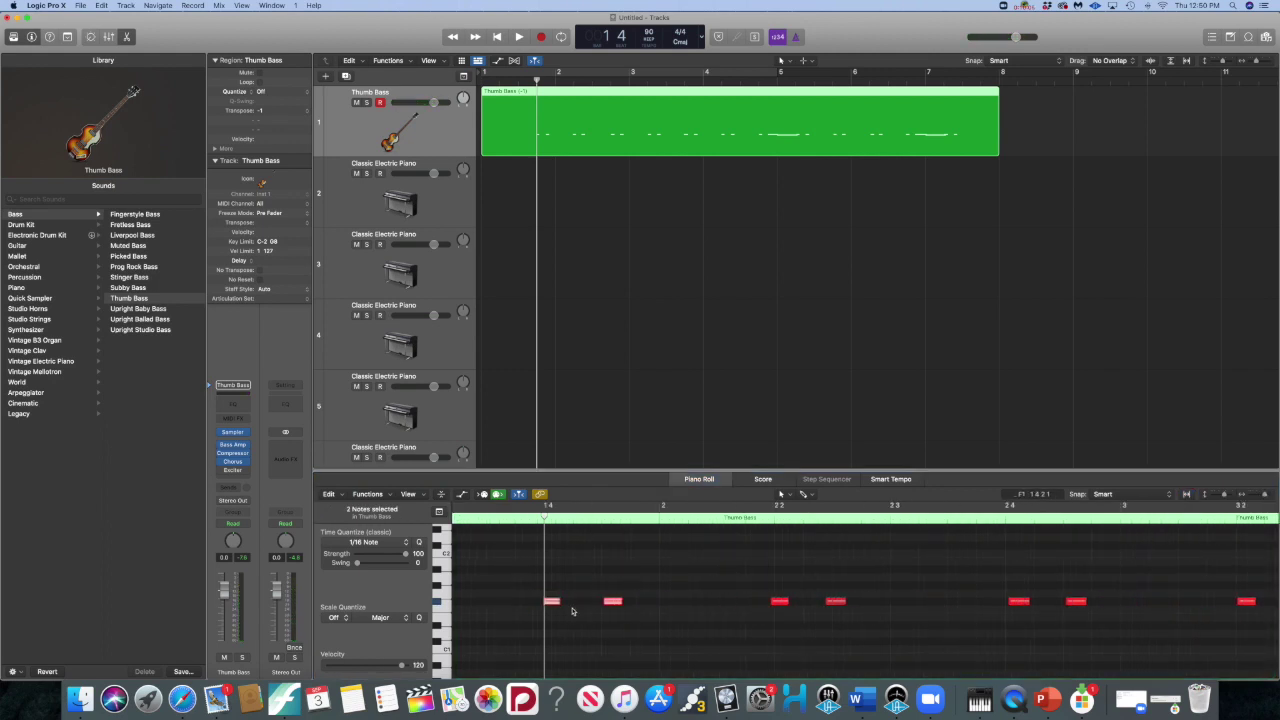
pyautogui.hscroll(-5, 600, 612)
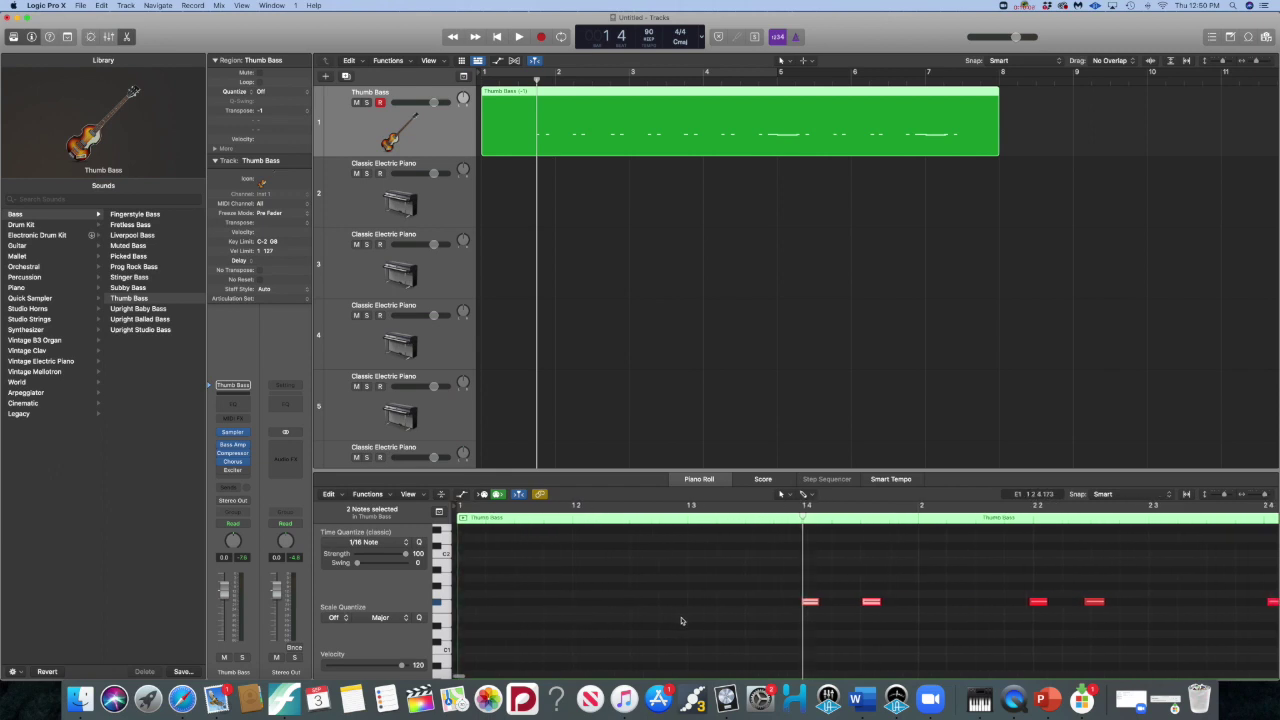
pyautogui.moveTo(811, 604); pyautogui.dragTo(579, 609)
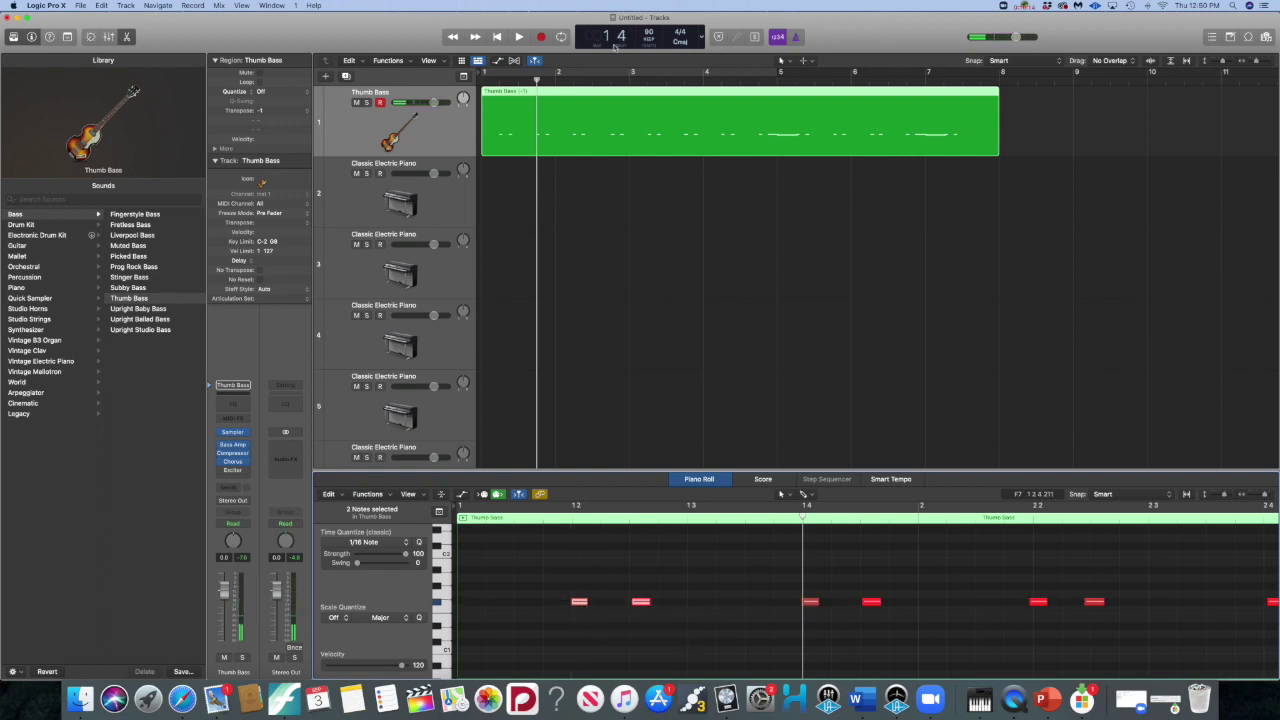
# Play back the edited Thumb Bass region from bar 1 into bar 5
pyautogui.click(496, 37)
pyautogui.press('space')
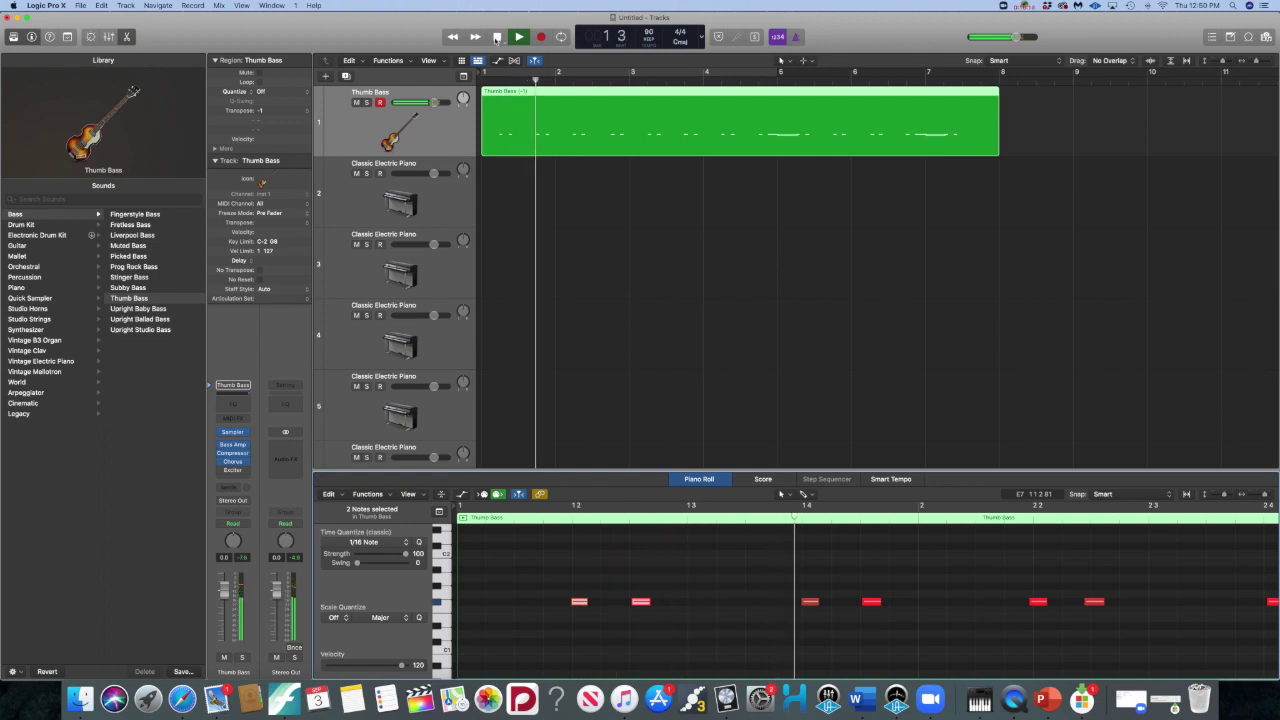
pyautogui.click(496, 37)
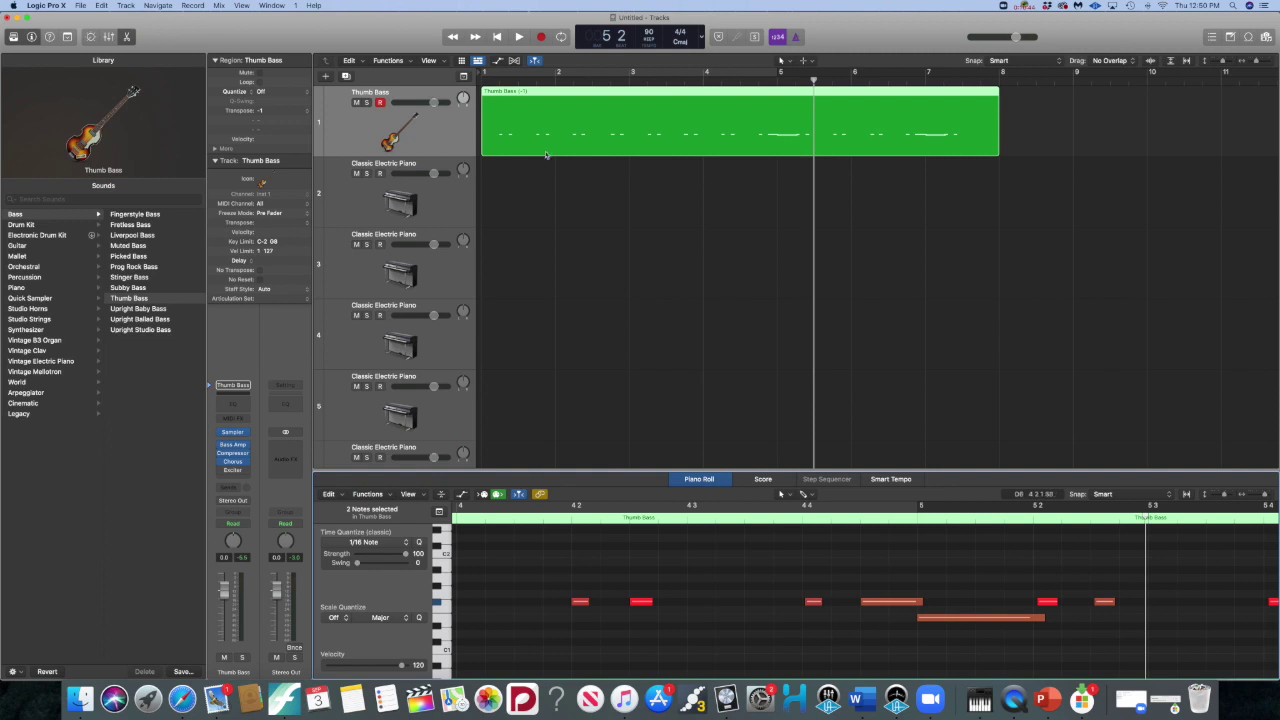
# Trim the Thumb Bass region to bars 4 and 5 and move the two-bar region to start at bar 1
pyautogui.click(483, 147)
pyautogui.moveTo(483, 147); pyautogui.dragTo(706, 145)
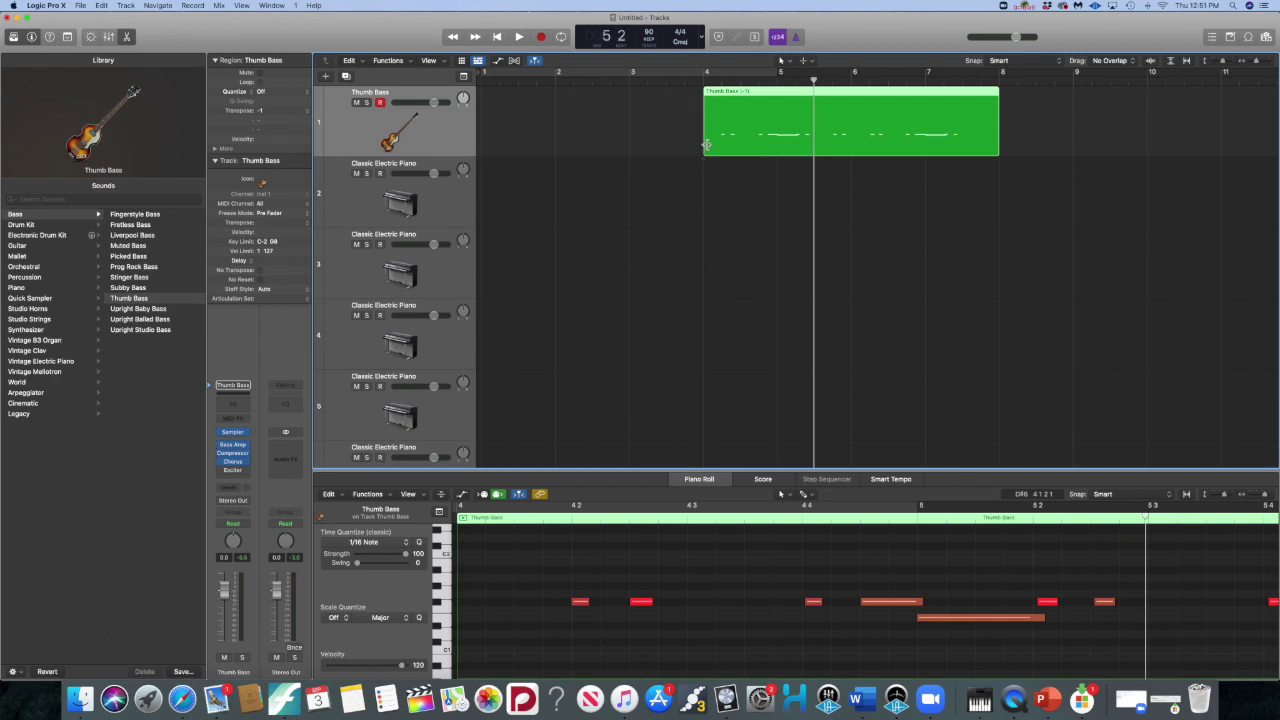
pyautogui.scroll(-1, 718, 147)
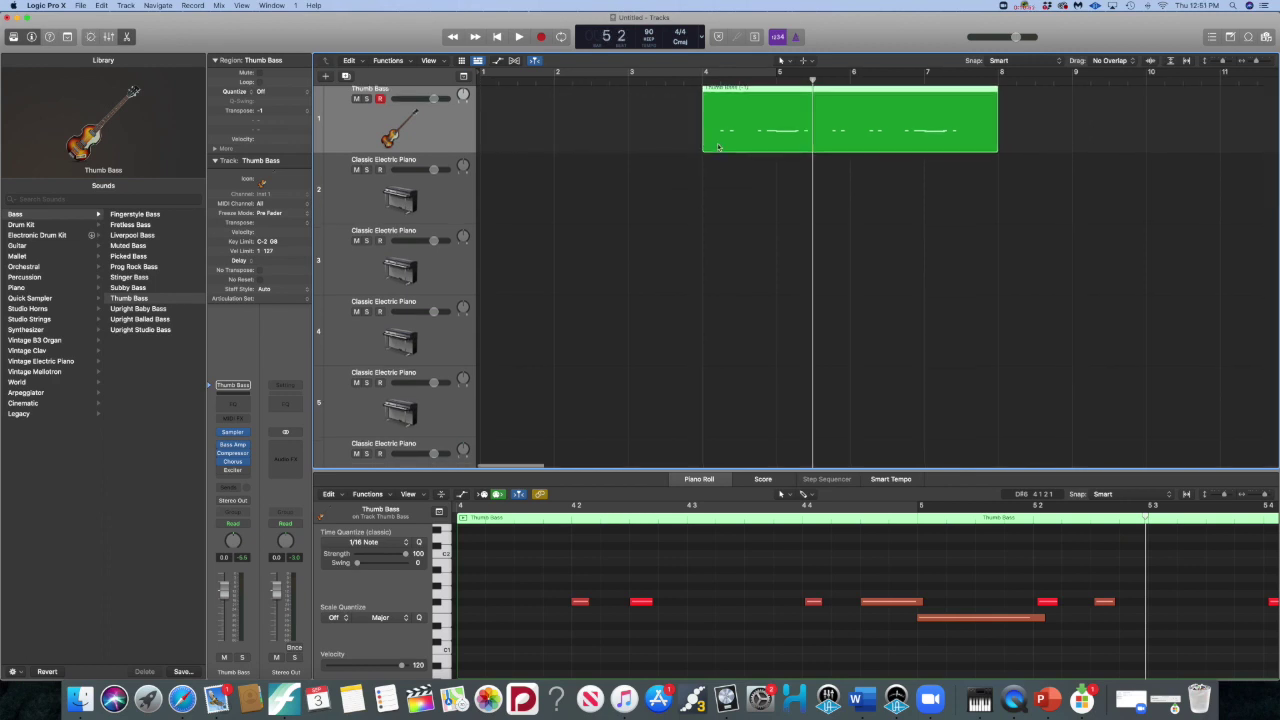
pyautogui.moveTo(997, 132); pyautogui.dragTo(850, 135)
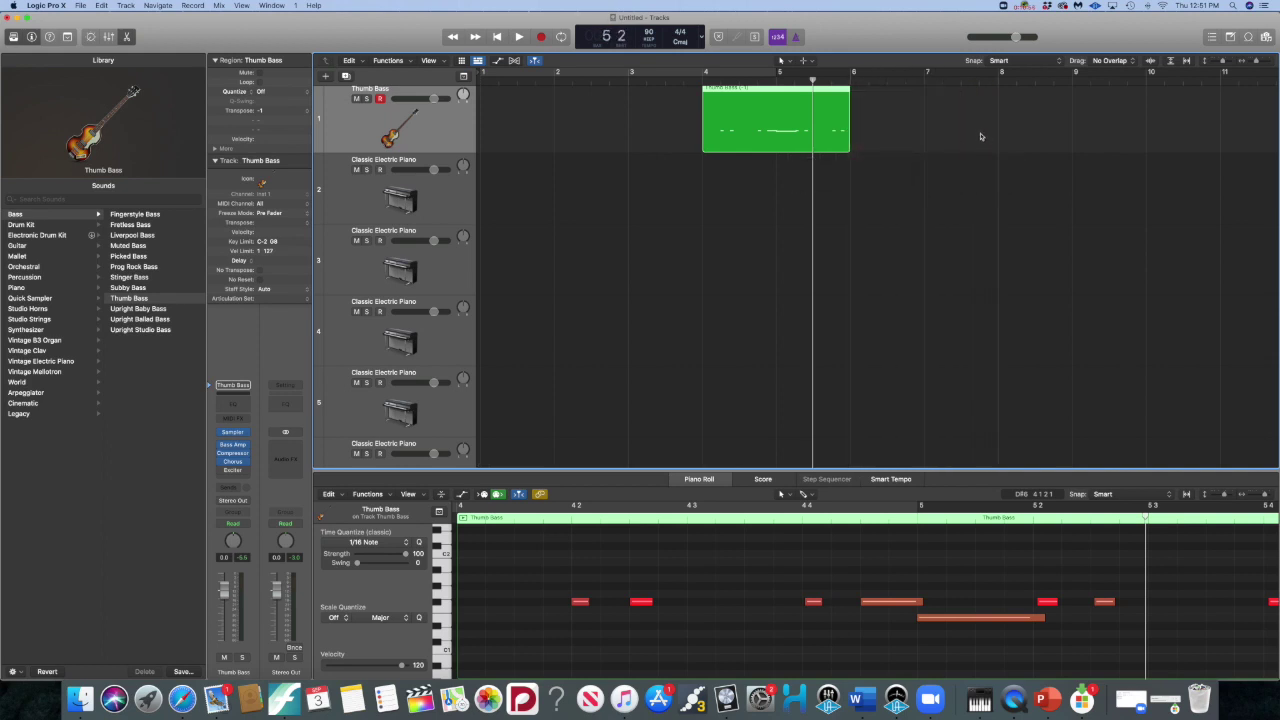
pyautogui.moveTo(792, 91); pyautogui.dragTo(574, 92)
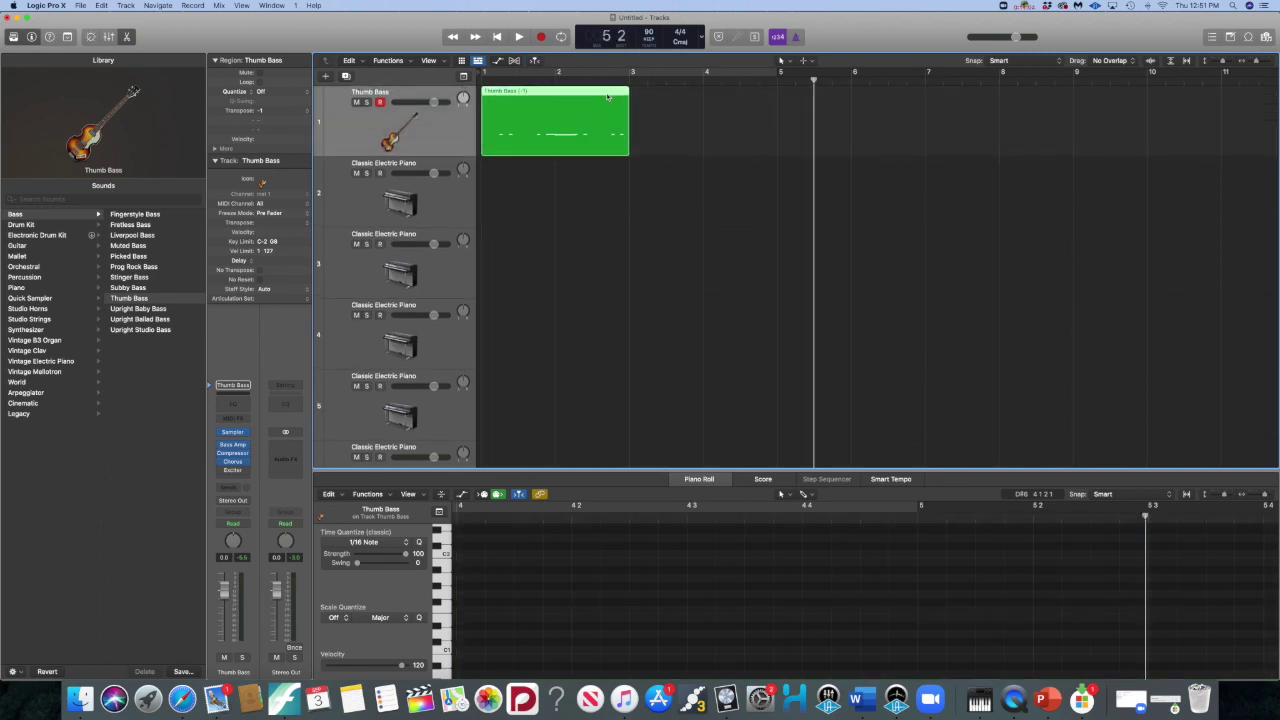
# Repeat the two-bar Thumb Bass region three times so the part fills bars 1 through 8
pyautogui.press('super+r')
pyautogui.press('super+r')
pyautogui.press('super+r')
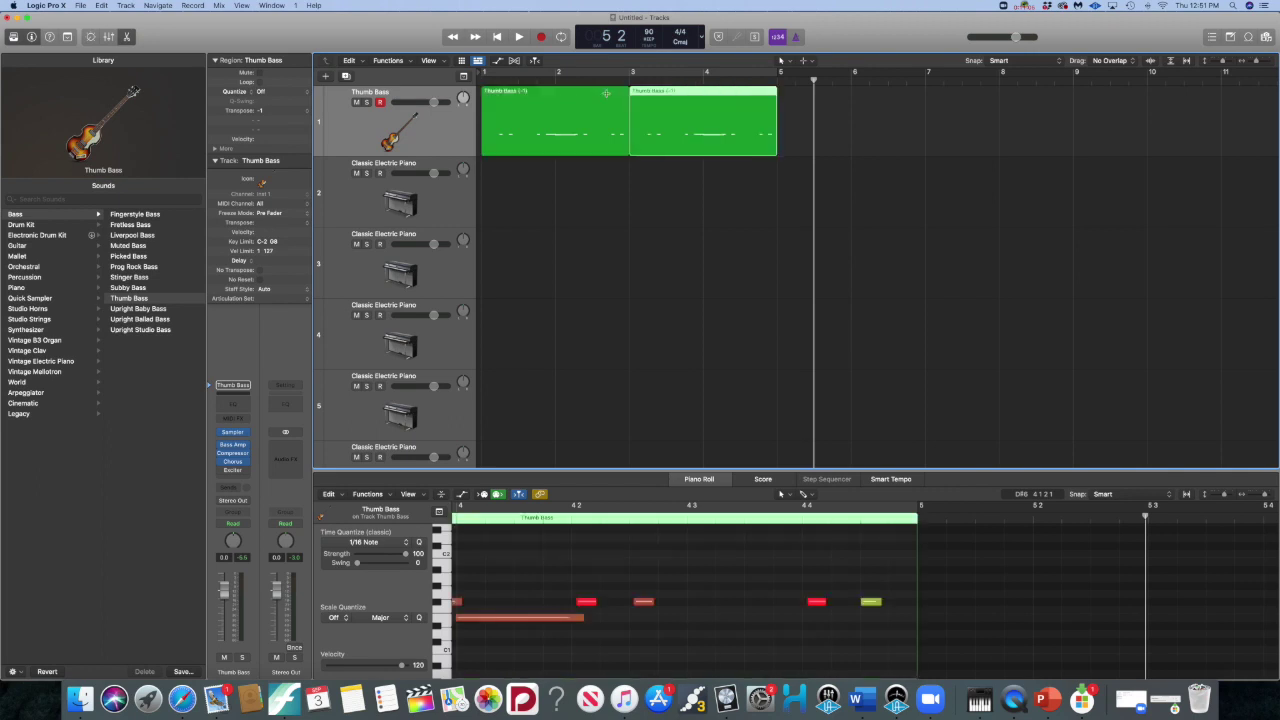
# Play back the repeated Thumb Bass regions from bar 1 to bar 5
pyautogui.click(497, 36)
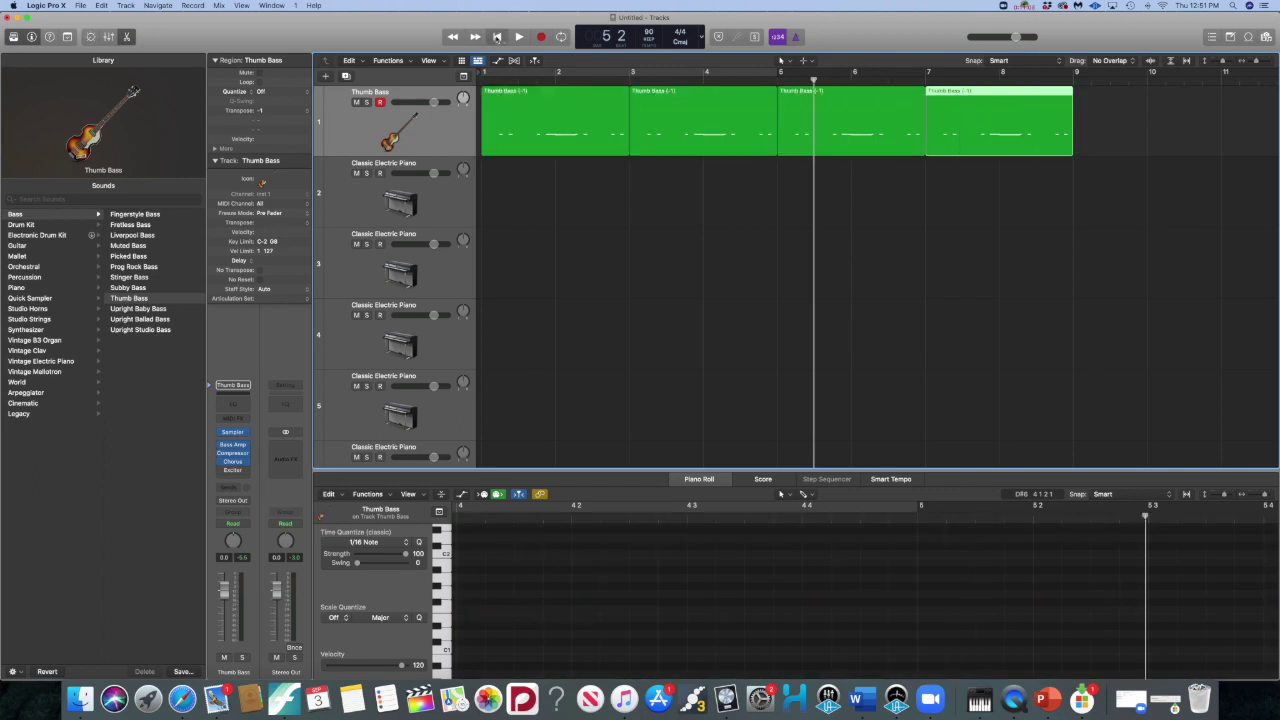
pyautogui.click(519, 36)
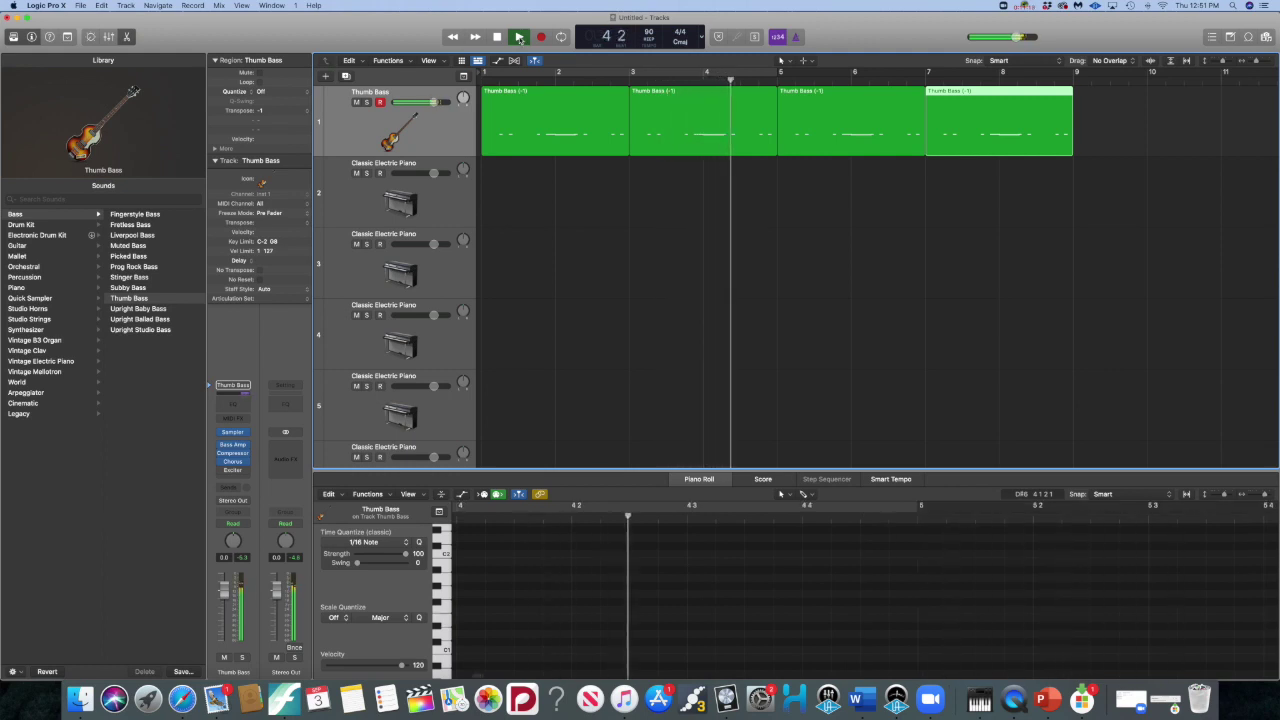
pyautogui.click(519, 38)
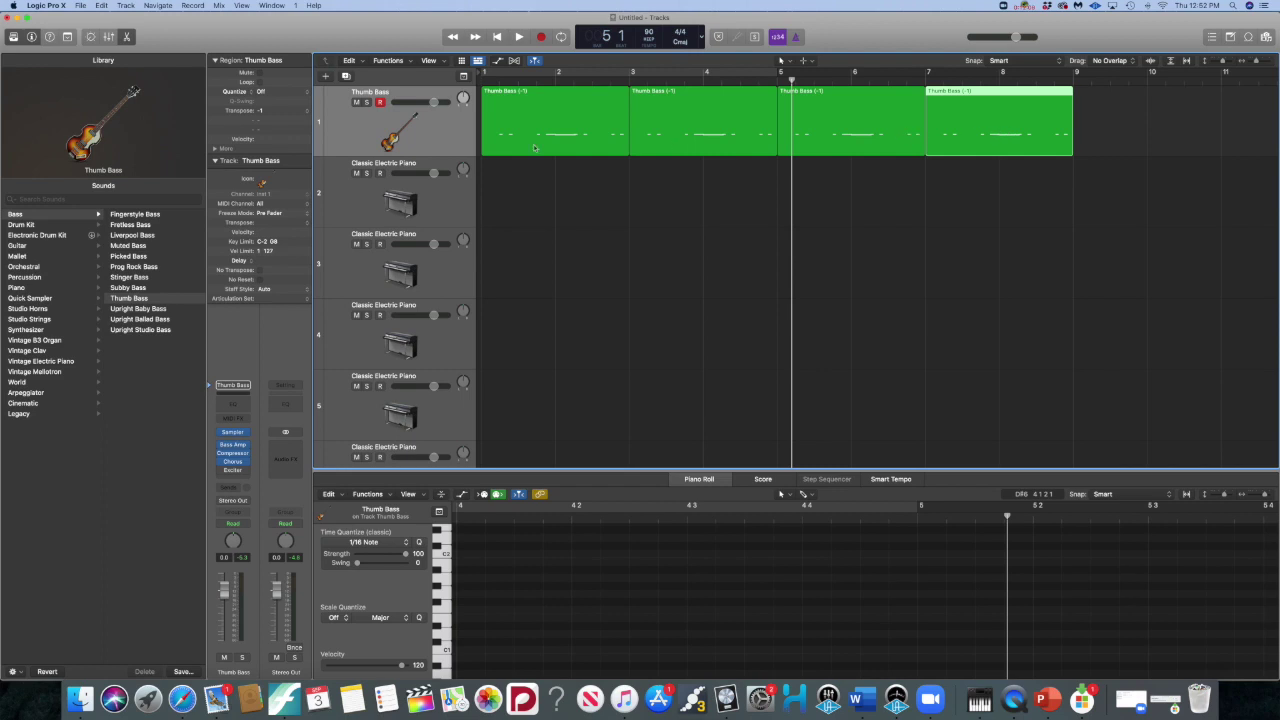
# Insert the Note Repeater MIDI effect on the Classic Electric Piano of track 2
pyautogui.moveTo(178, 164)
pyautogui.click(450, 200)
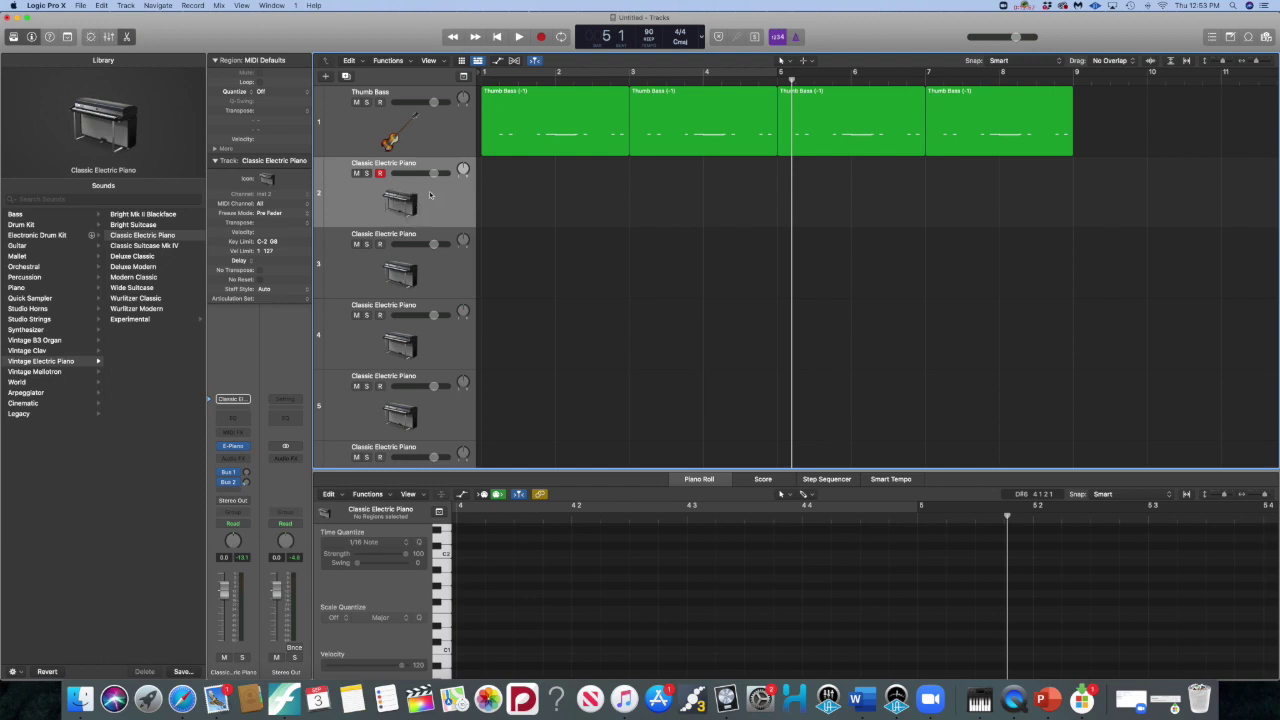
pyautogui.click(246, 432)
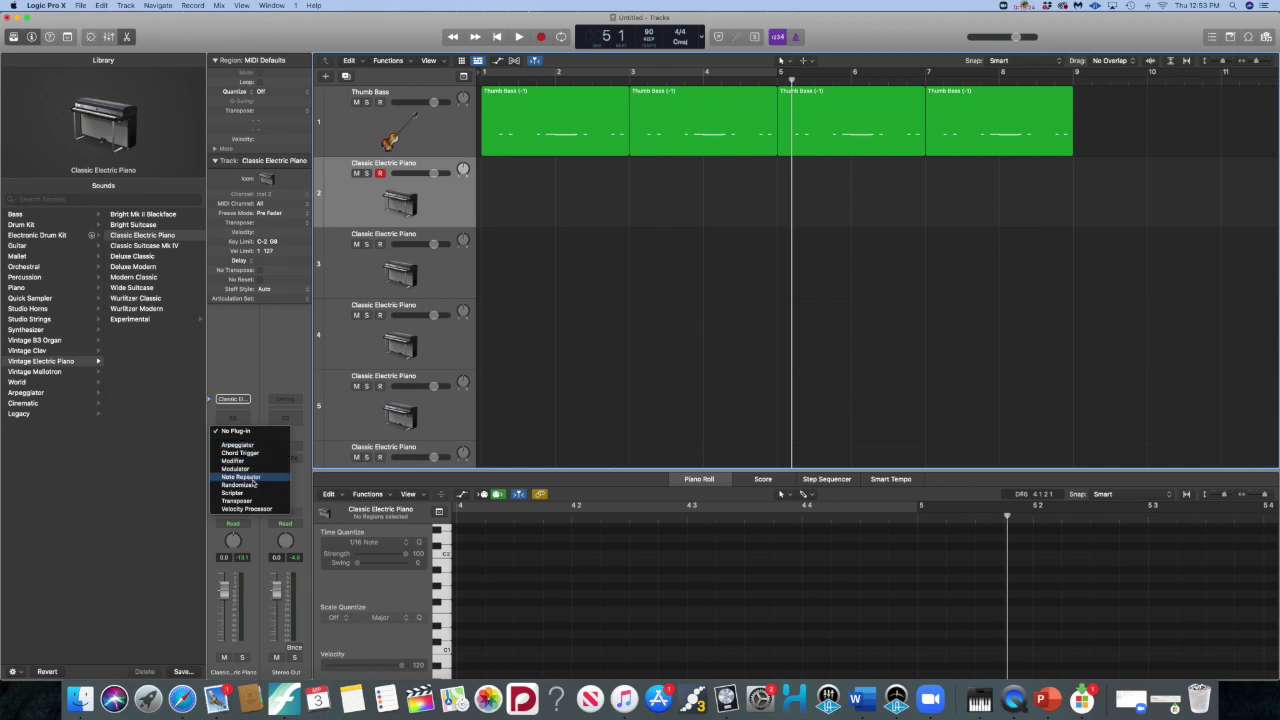
pyautogui.click(253, 478)
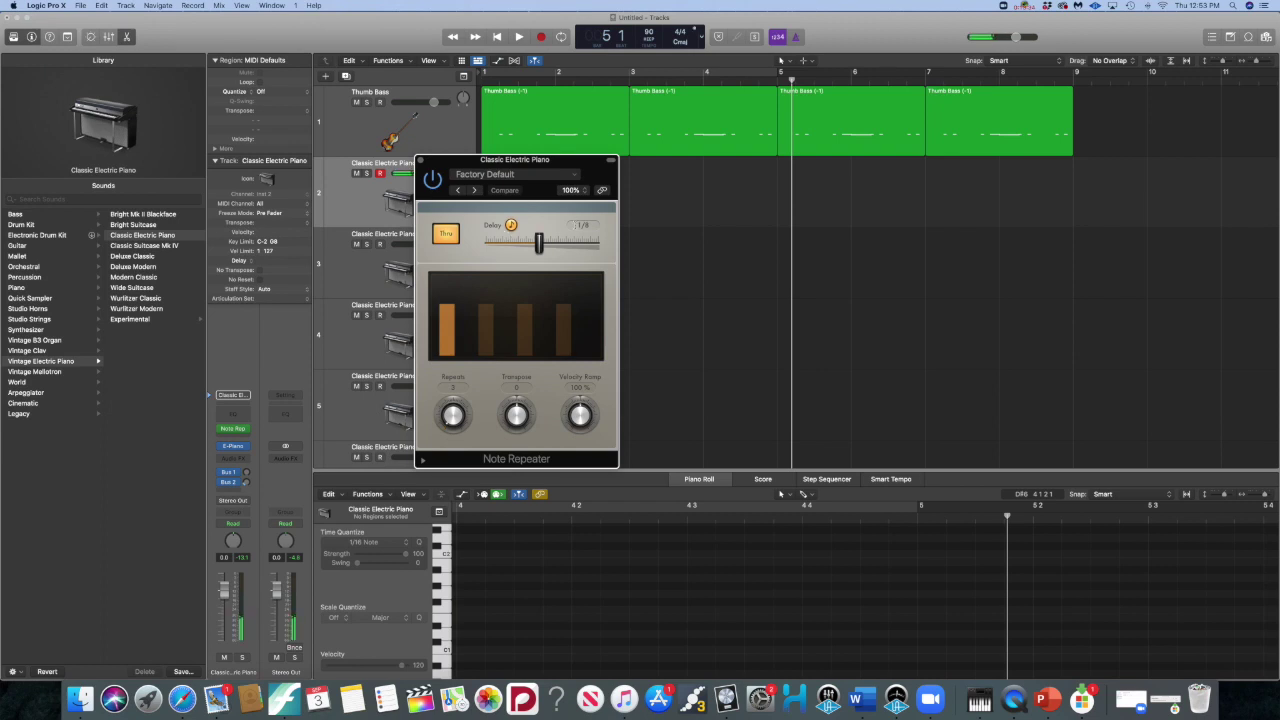
# Set the Note Repeater's delay to 1/8t after trying longer values, and move its window clear of the tracks
pyautogui.doubleClick(584, 225)
pyautogui.click(540, 247)
pyautogui.moveTo(538, 244); pyautogui.dragTo(595, 244)
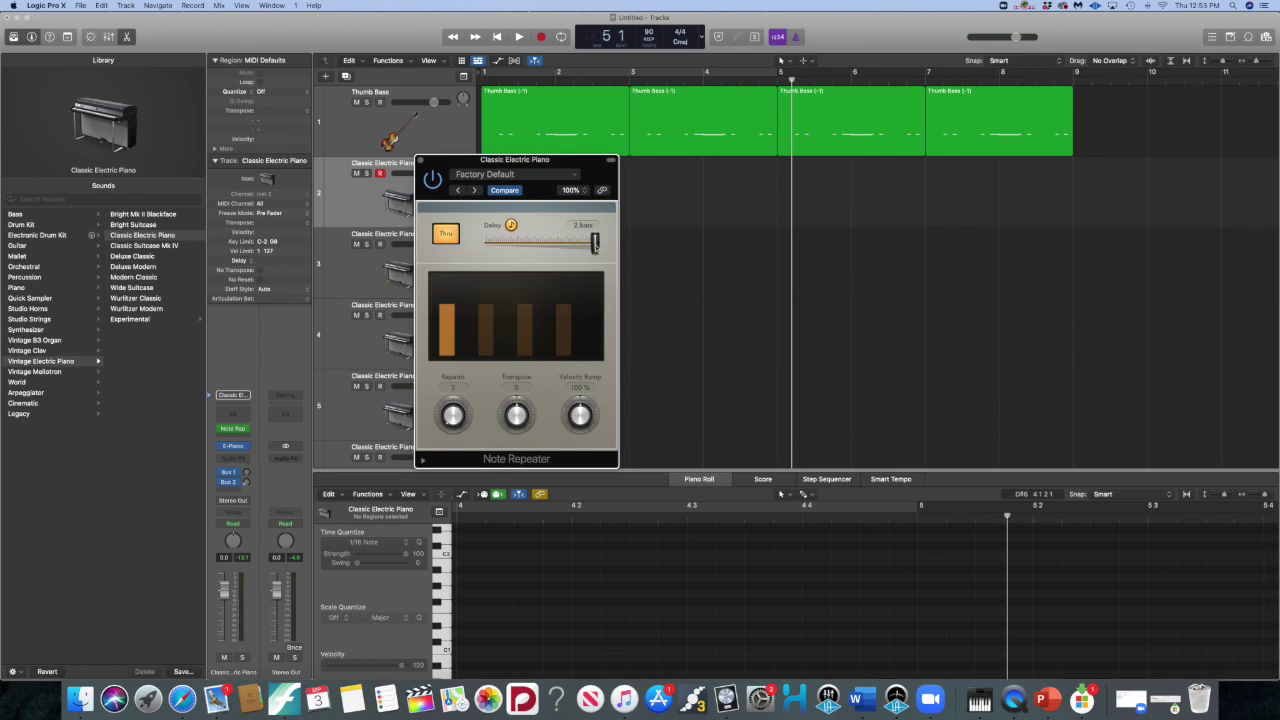
pyautogui.moveTo(595, 244); pyautogui.dragTo(545, 246)
pyautogui.moveTo(545, 246); pyautogui.dragTo(531, 248)
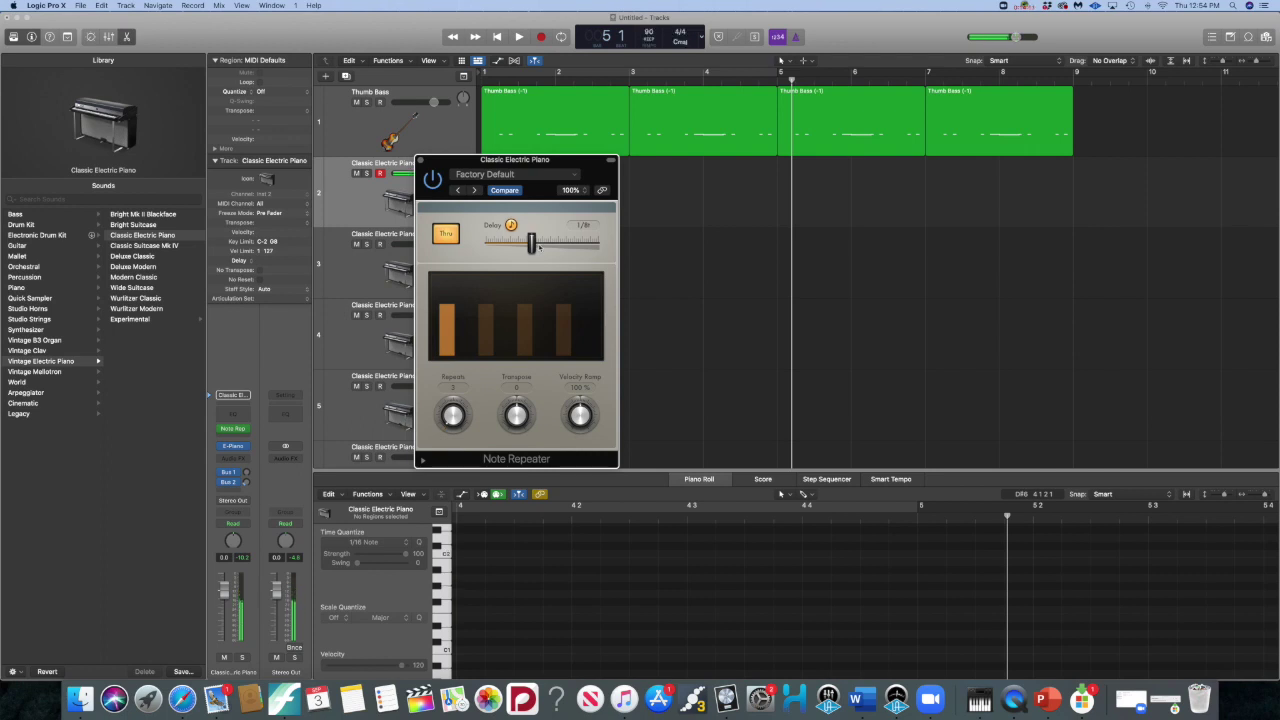
pyautogui.moveTo(546, 160); pyautogui.dragTo(990, 355)
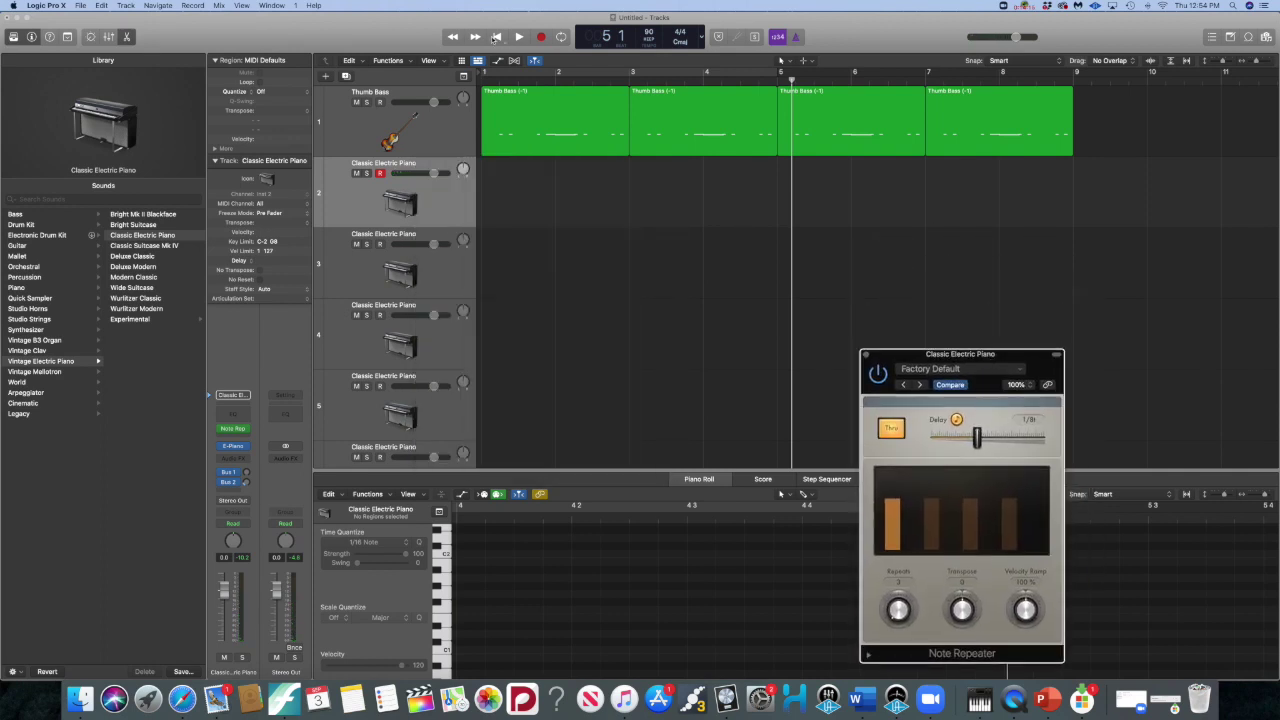
# Try recording a Classic Electric Piano take on track 2 from bar 1 into bar 4, and delete the recorded region
pyautogui.click(497, 37)
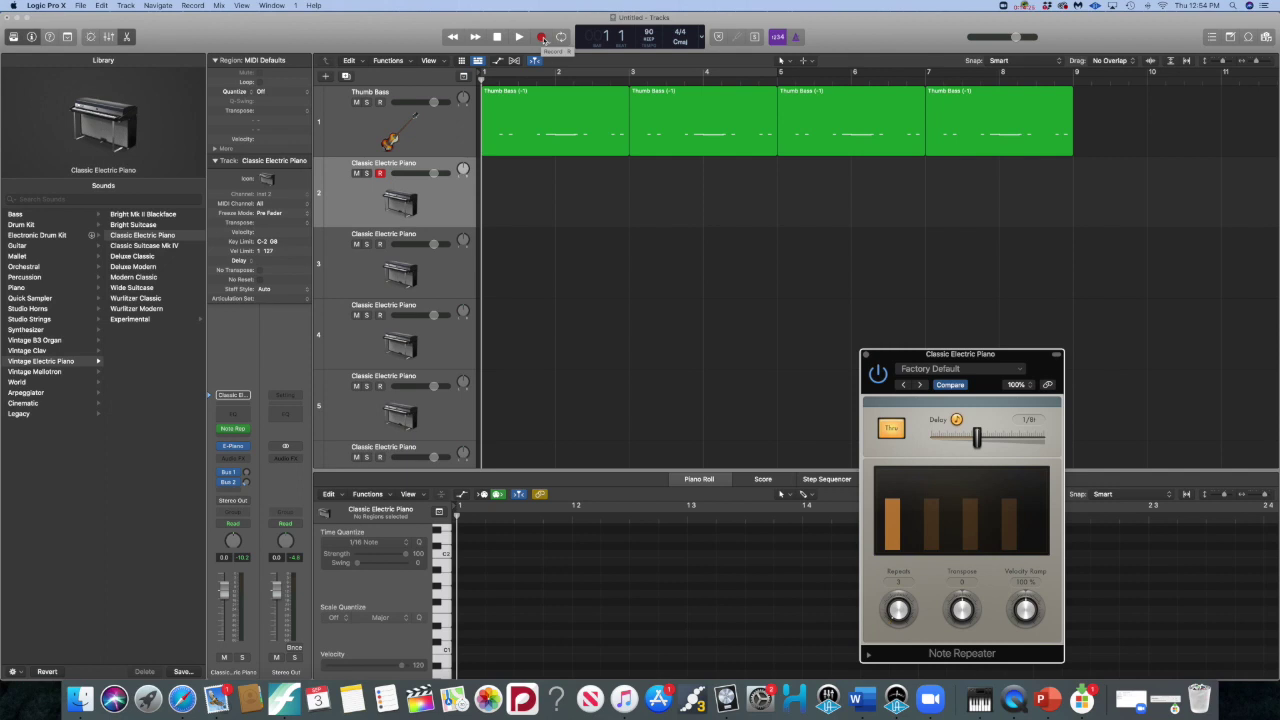
pyautogui.click(543, 39)
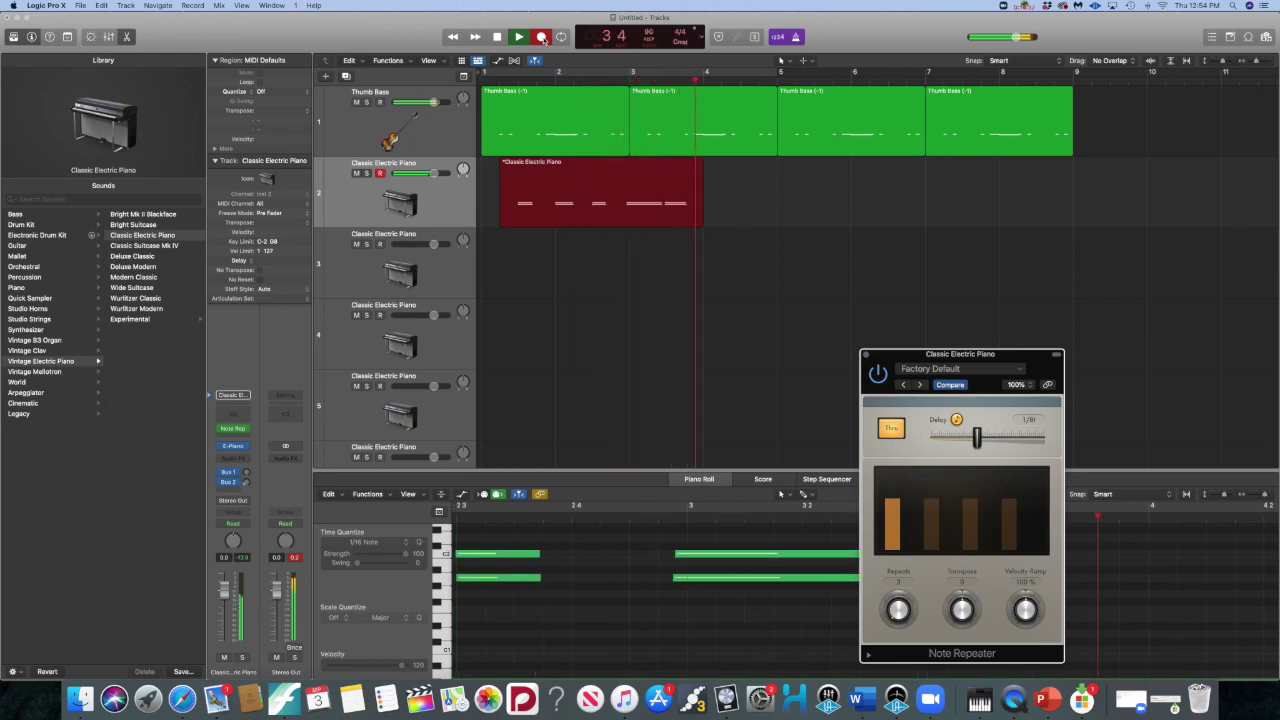
pyautogui.click(519, 37)
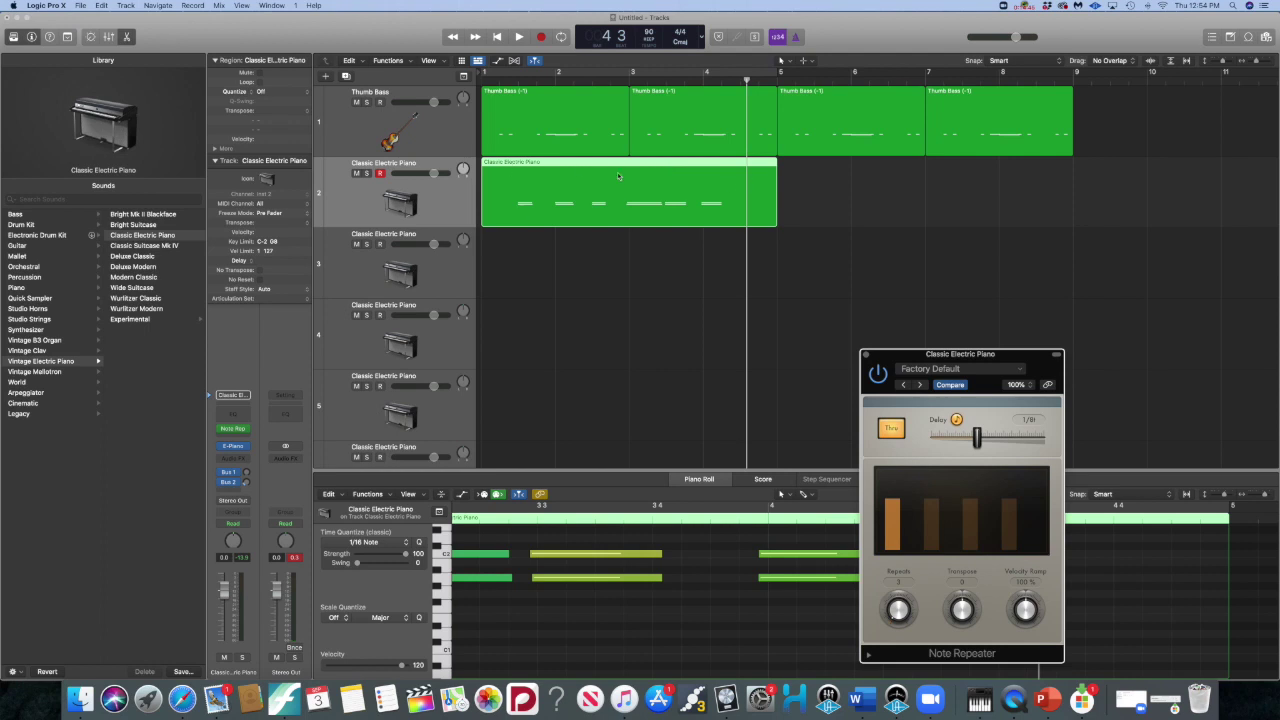
pyautogui.press('Delete')
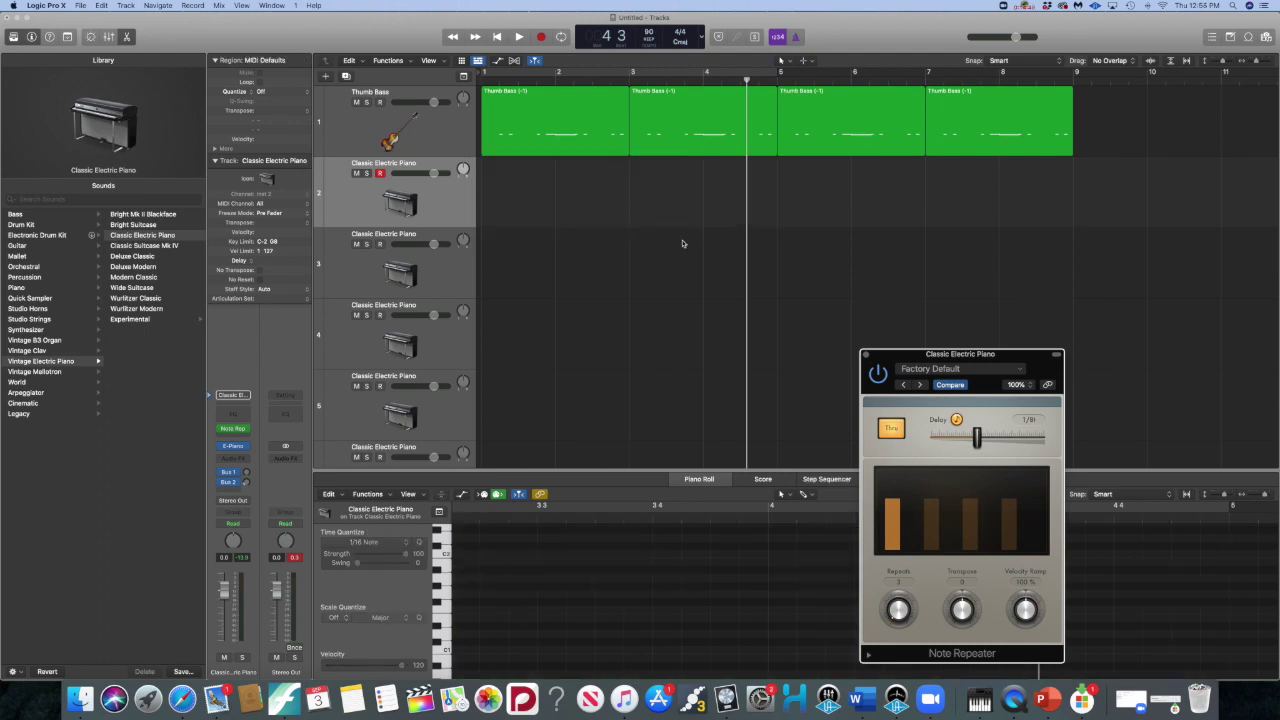
# Audition the second note of the first Thumb Bass region in the Piano Roll
pyautogui.click(581, 126)
pyautogui.click(641, 601)
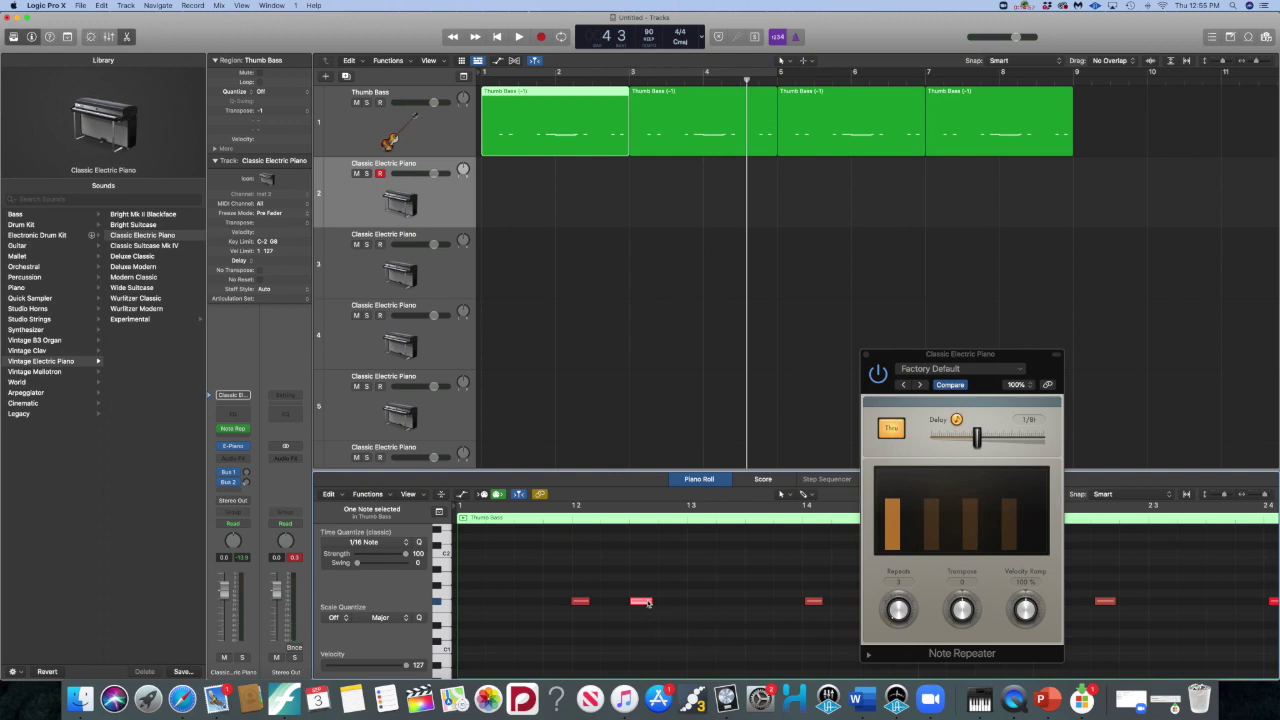
pyautogui.click(640, 602)
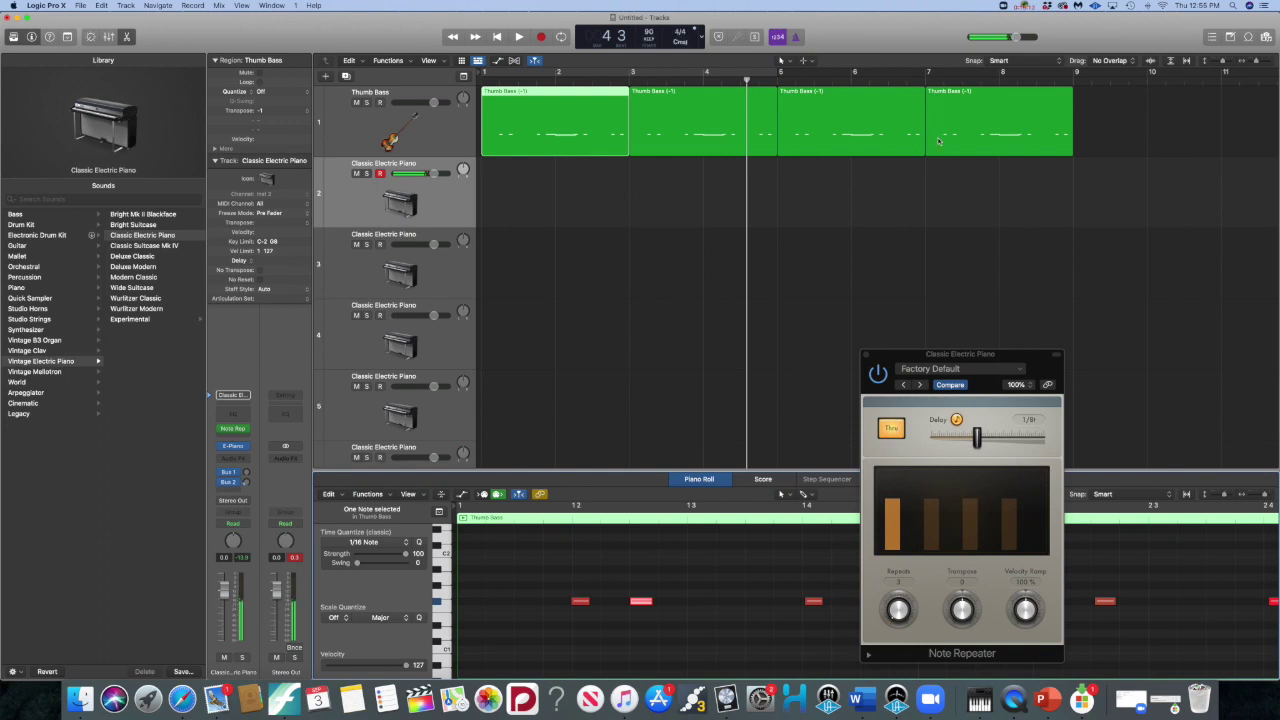
# Try another electric piano take on track 2 with chords from the start of bar 1 into bar 4, and delete it
pyautogui.click(496, 39)
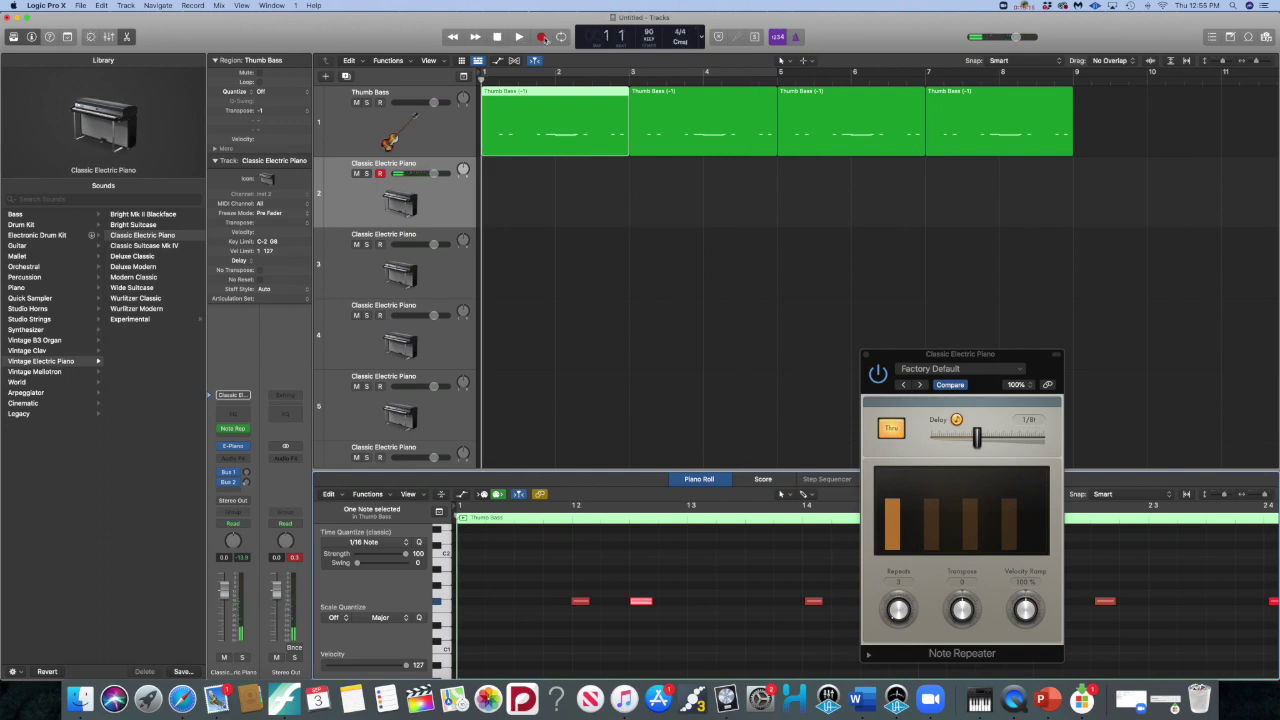
pyautogui.click(541, 37)
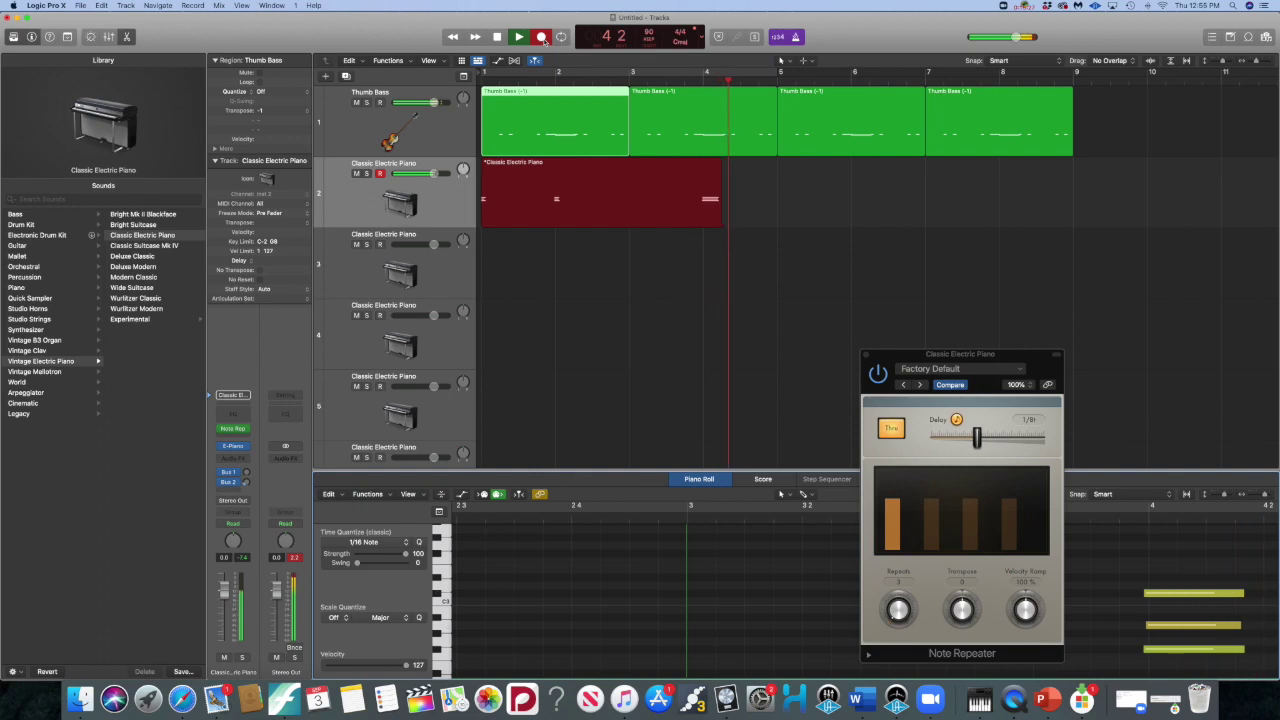
pyautogui.press('space')
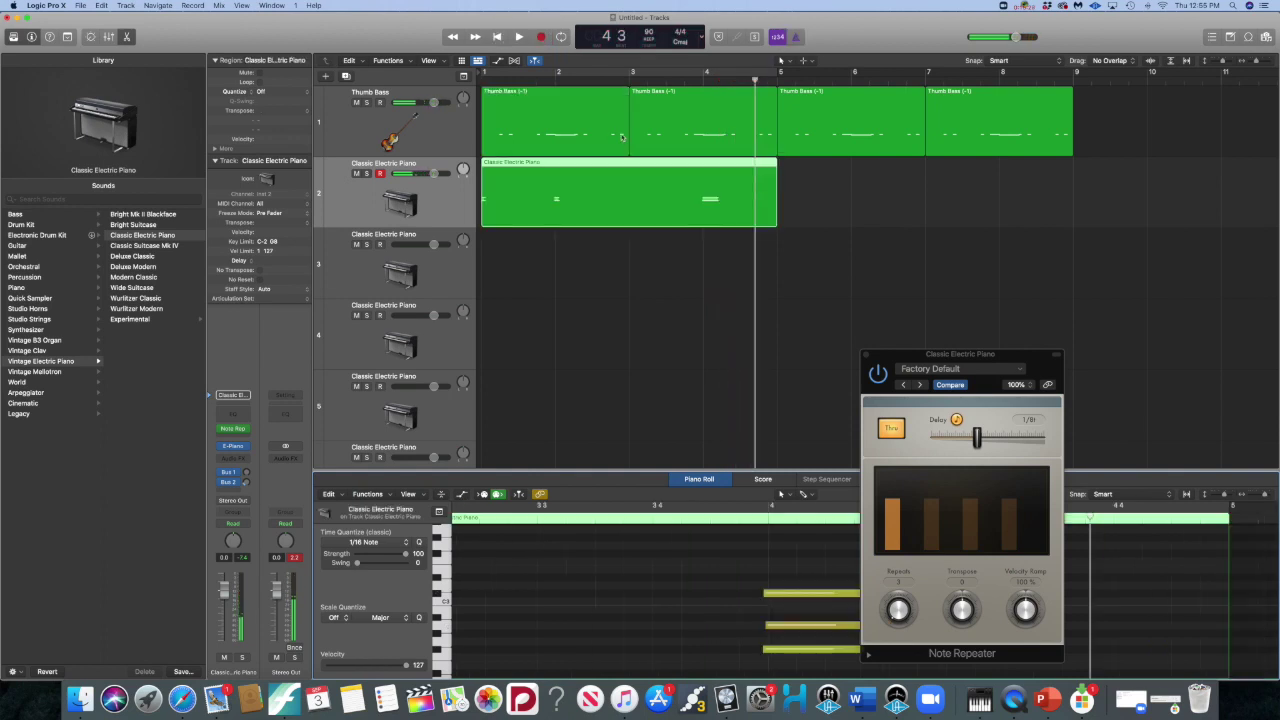
pyautogui.press('Delete')
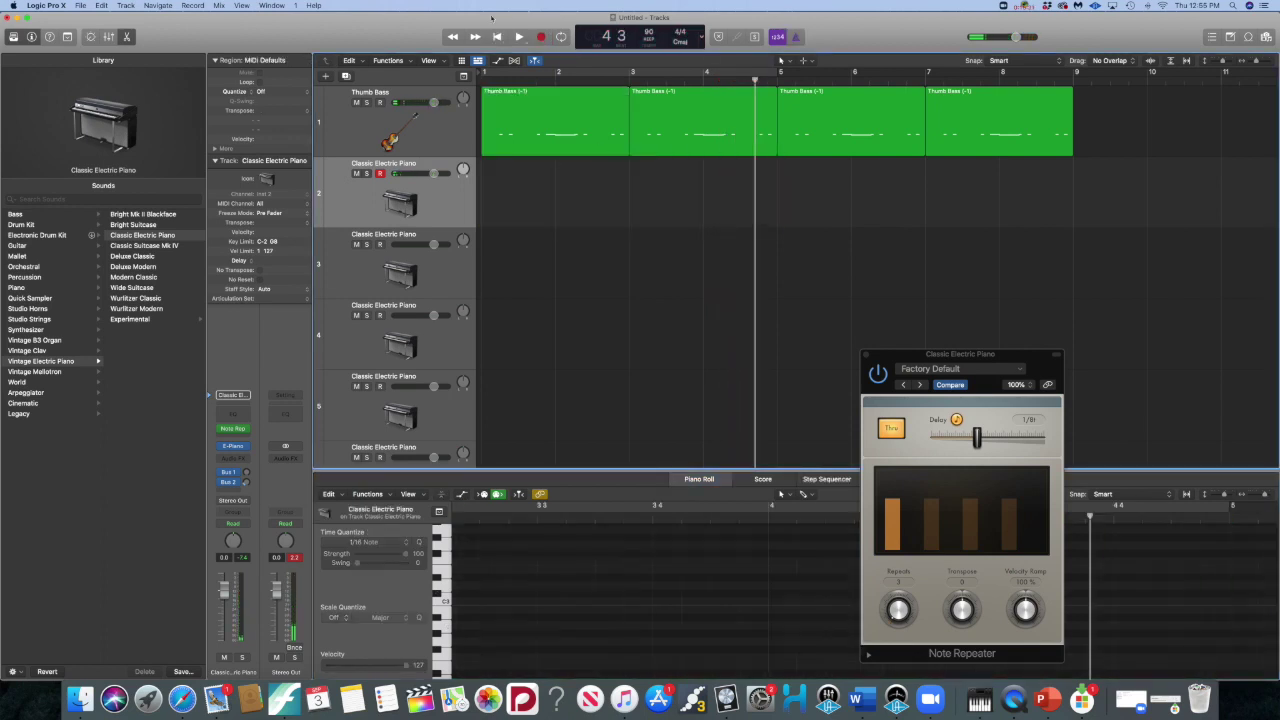
# Record a Classic Electric Piano take on track 2 from bar 1 through bar 8, and play back its first bars
pyautogui.click(497, 37)
pyautogui.click(541, 37)
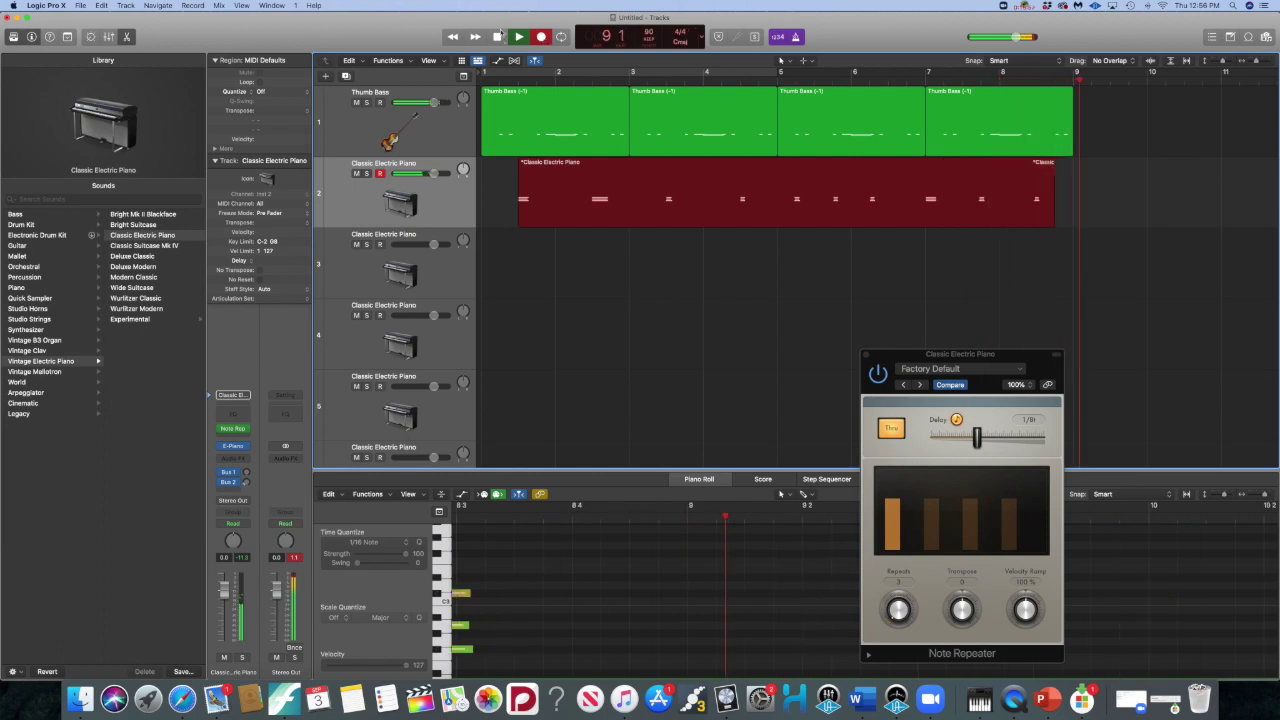
pyautogui.press('space')
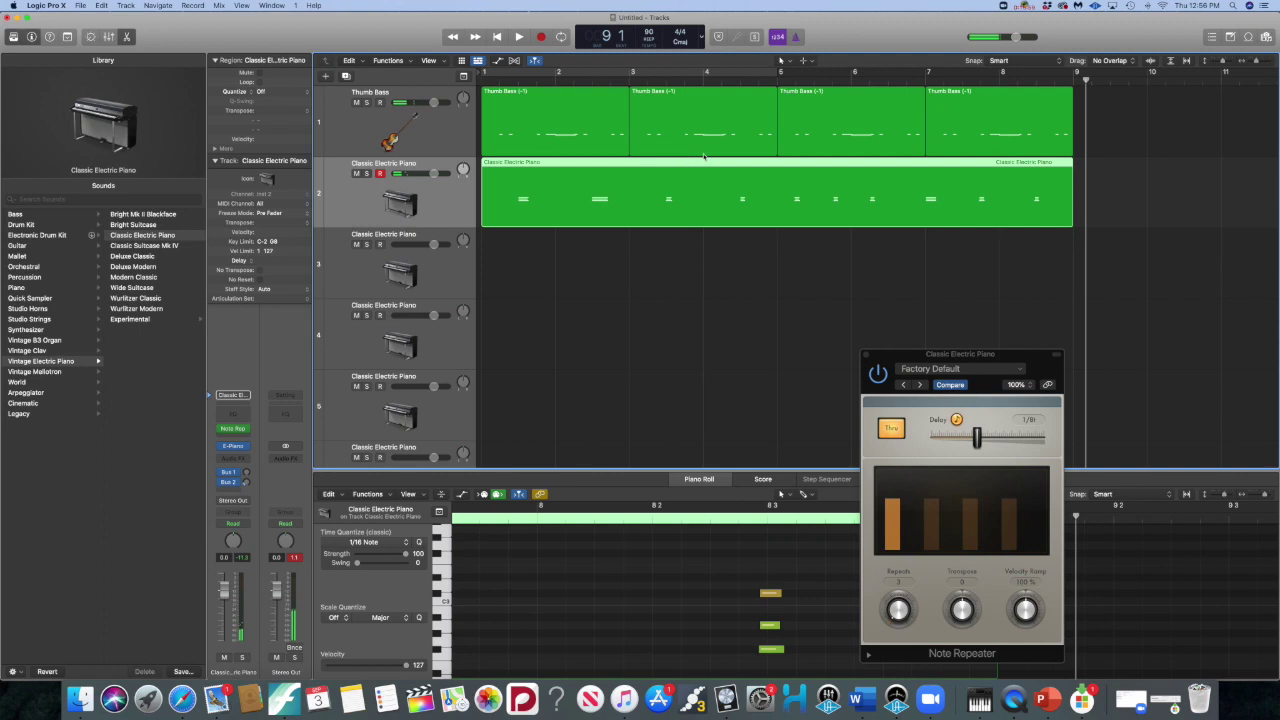
pyautogui.click(498, 80)
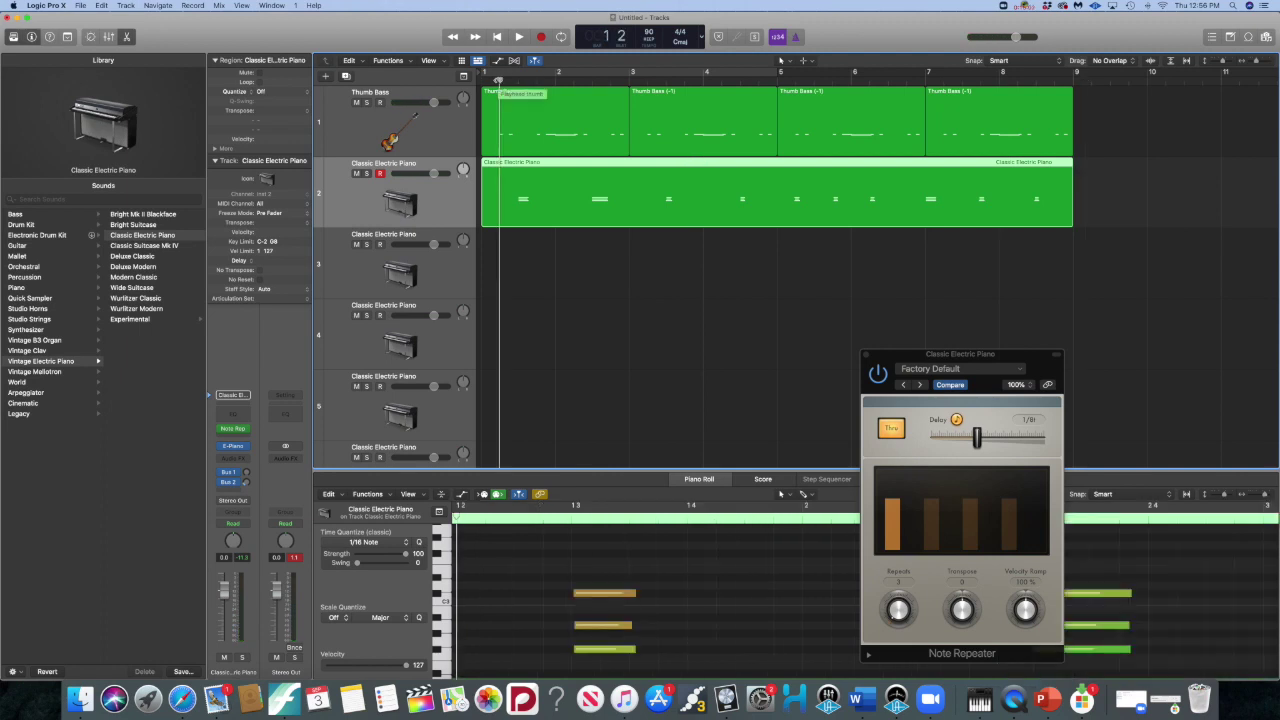
pyautogui.press('space')
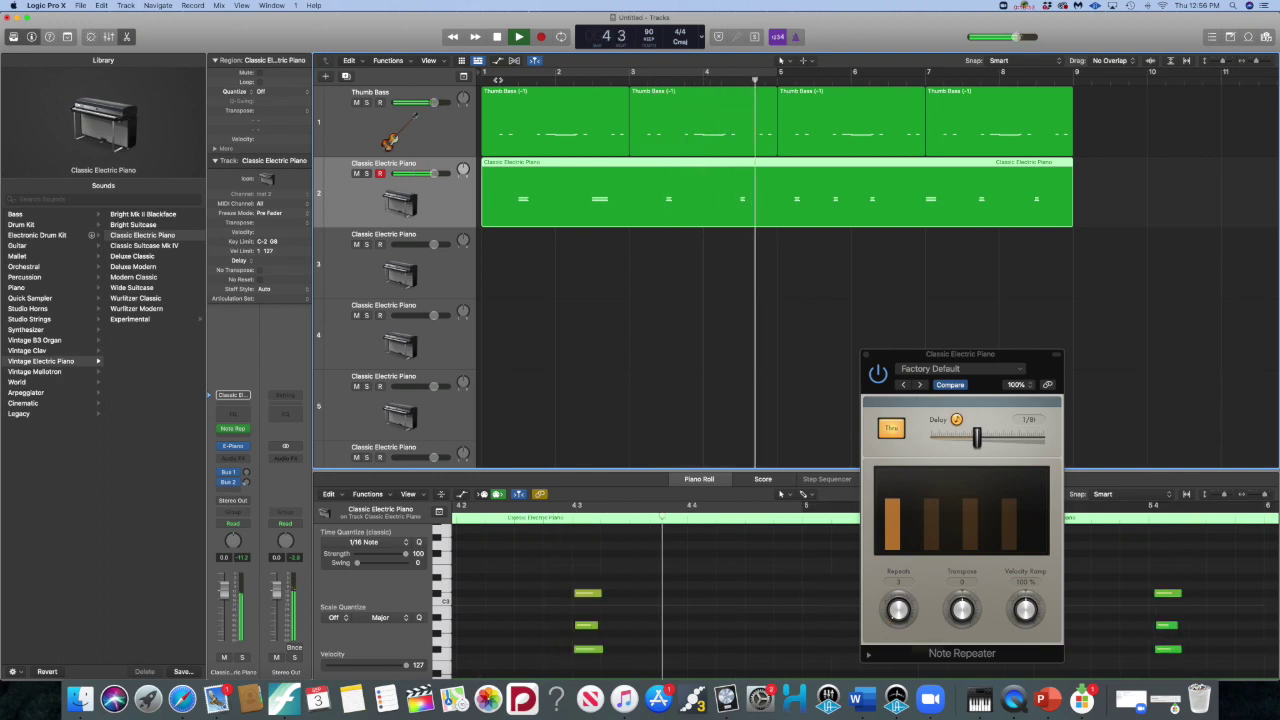
pyautogui.press('space')
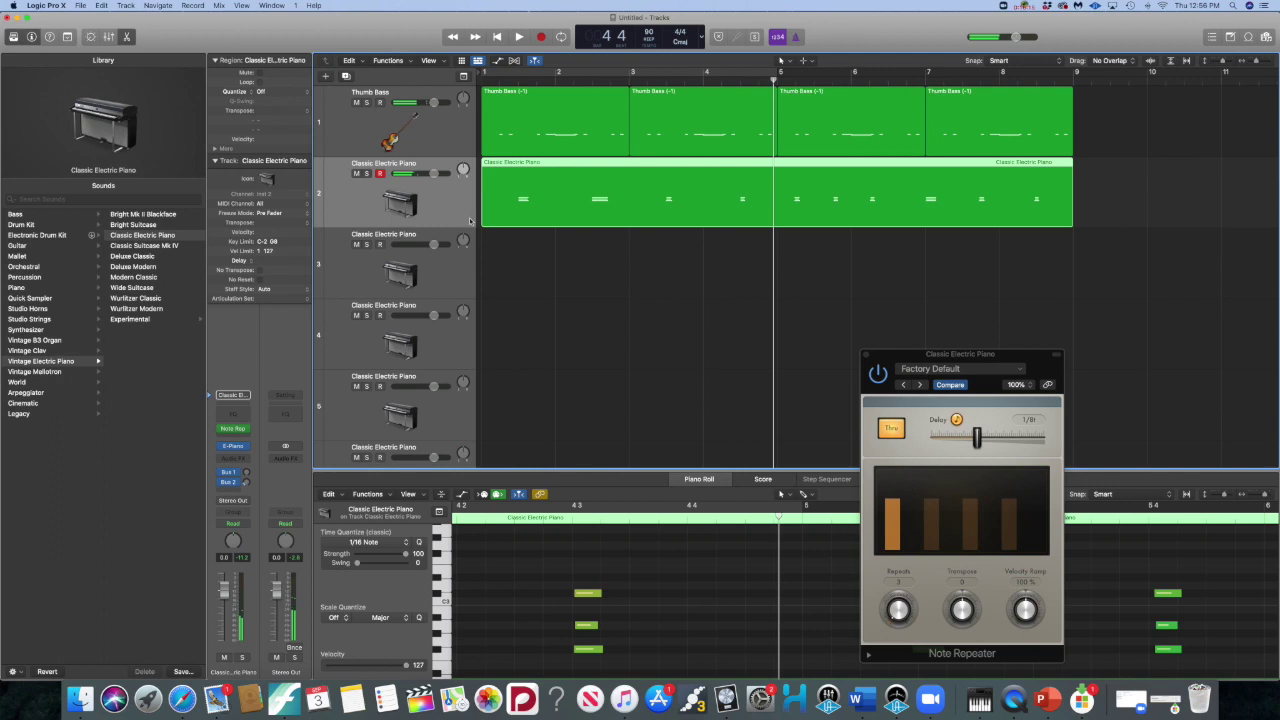
# Trim the recorded electric piano region down to bar 4 only, and move that one-bar region to bar 1
pyautogui.moveTo(482, 215); pyautogui.dragTo(704, 215)
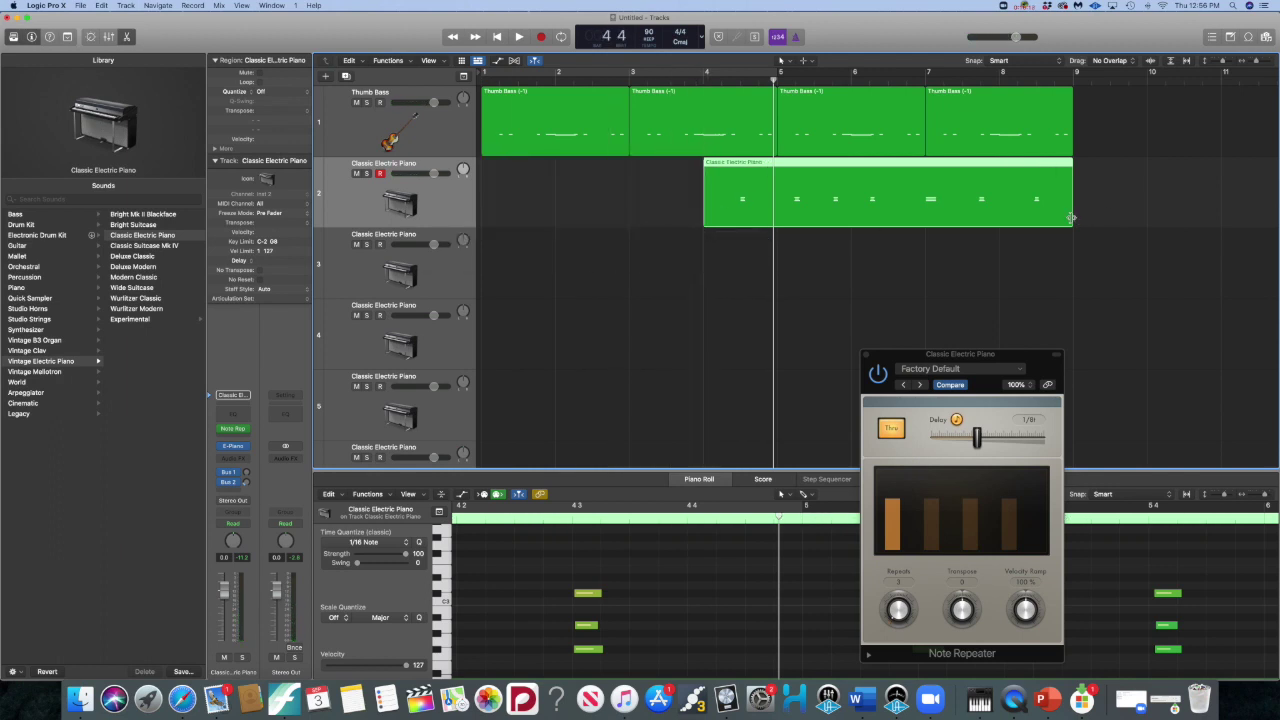
pyautogui.moveTo(1071, 217); pyautogui.dragTo(766, 211)
pyautogui.moveTo(745, 167); pyautogui.dragTo(527, 177)
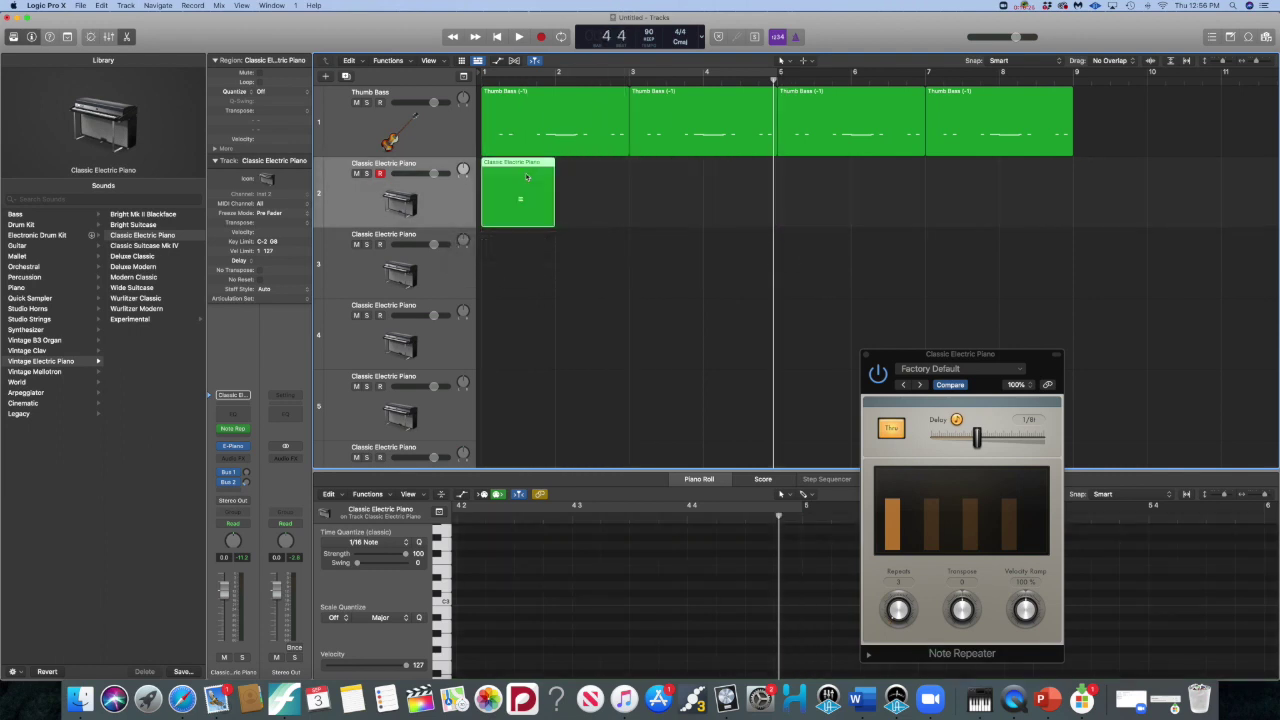
# Repeat the one-bar electric piano region seven times so it fills track 2 through bar 8
pyautogui.press('super+r')
pyautogui.press('super+r')
pyautogui.press('super+r')
pyautogui.press('super+r')
pyautogui.press('super+r')
pyautogui.press('super+r')
pyautogui.press('super+r')
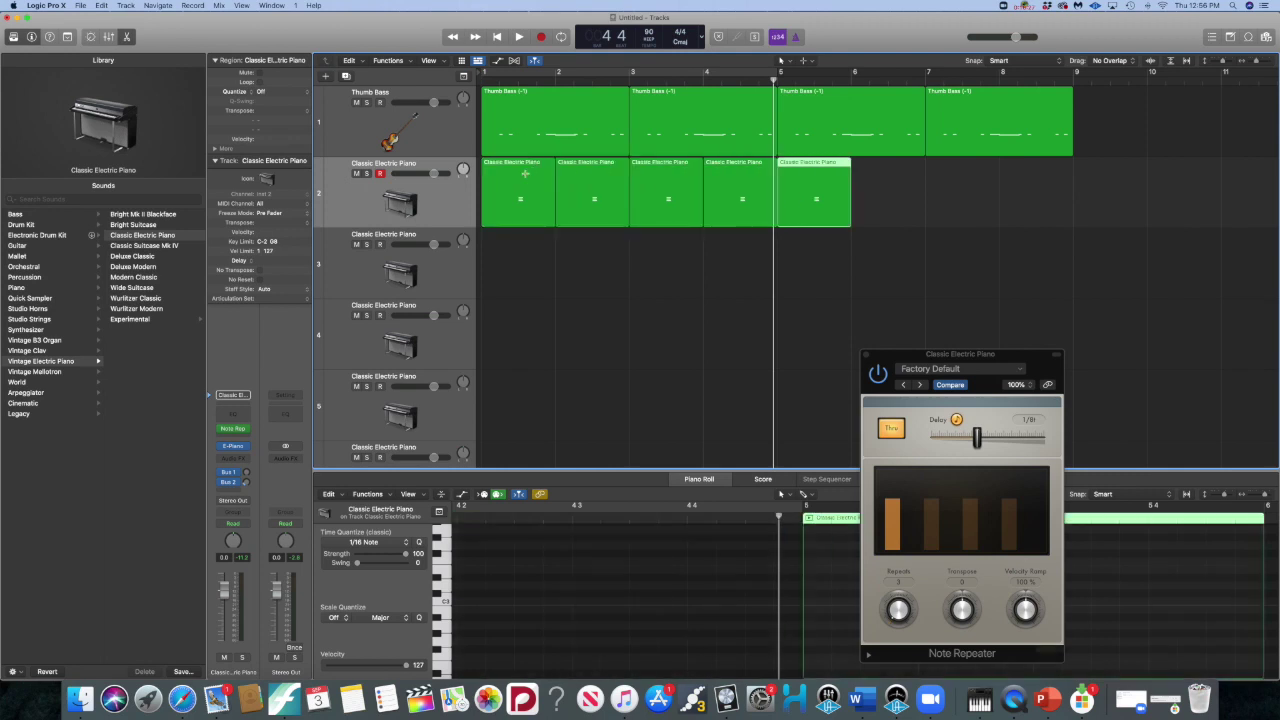
# Play back the bass with the repeated electric piano part, and close the Note Repeater window
pyautogui.click(519, 36)
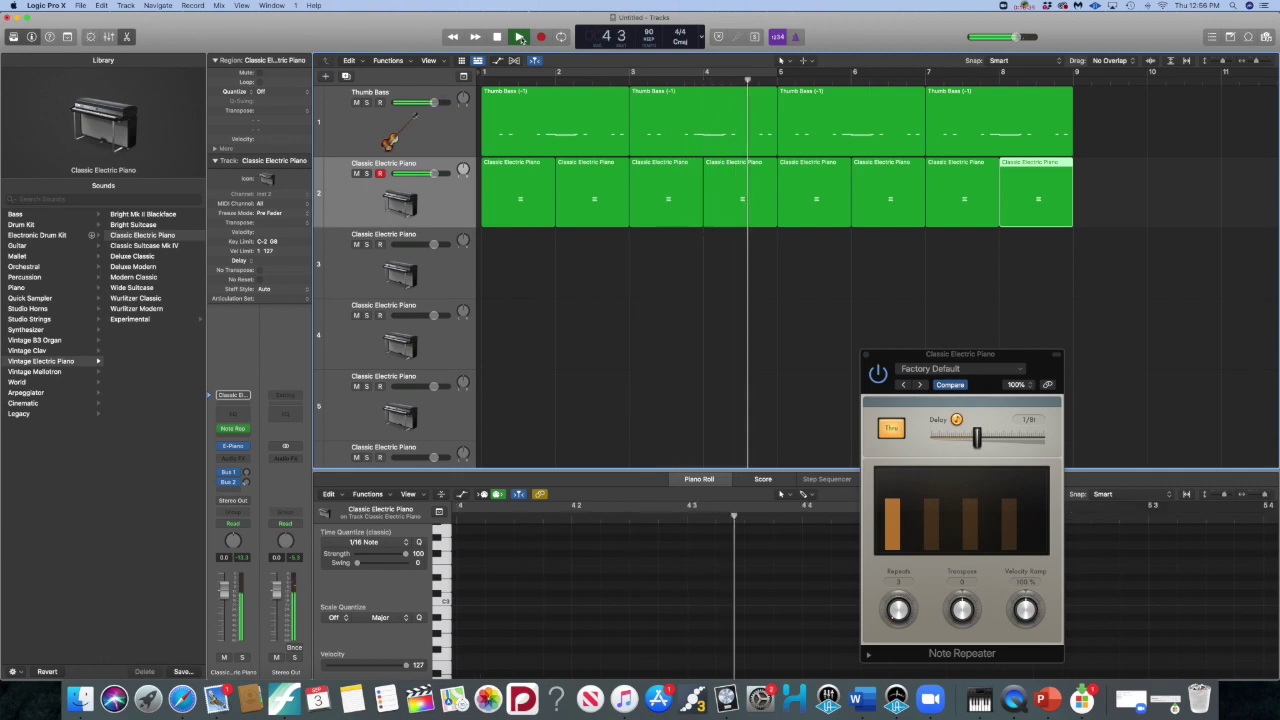
pyautogui.press('space')
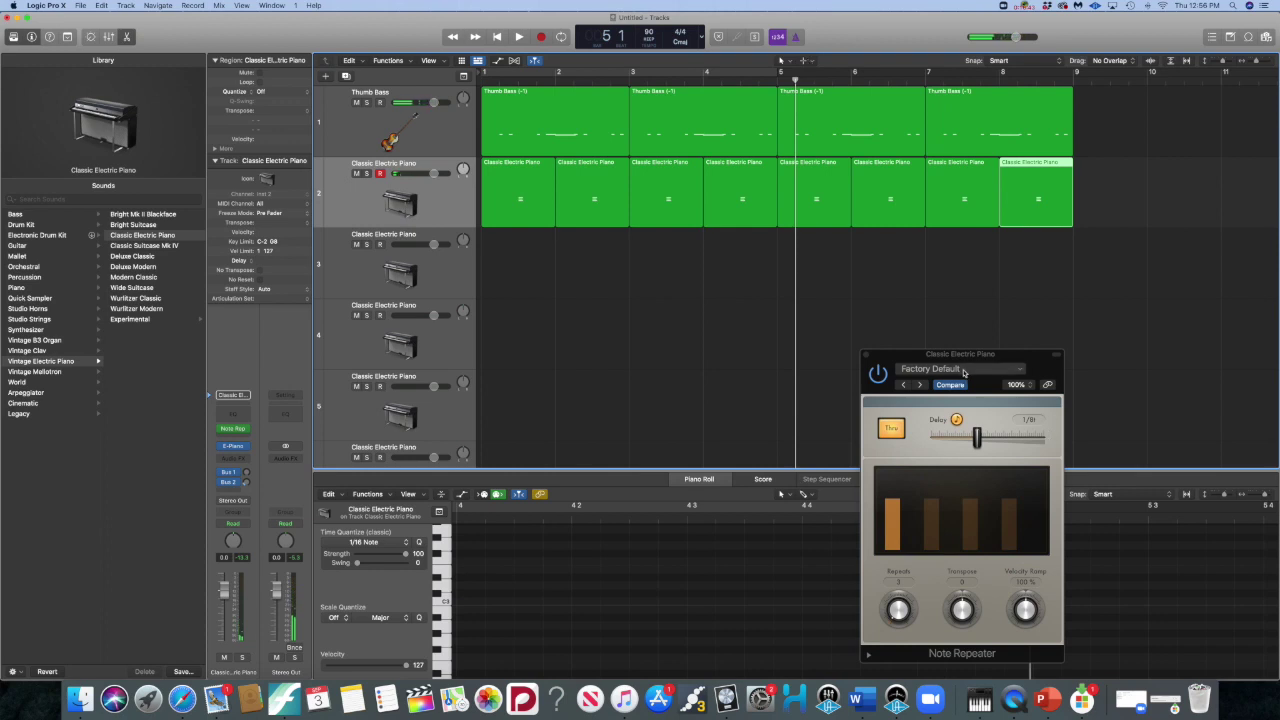
pyautogui.click(867, 357)
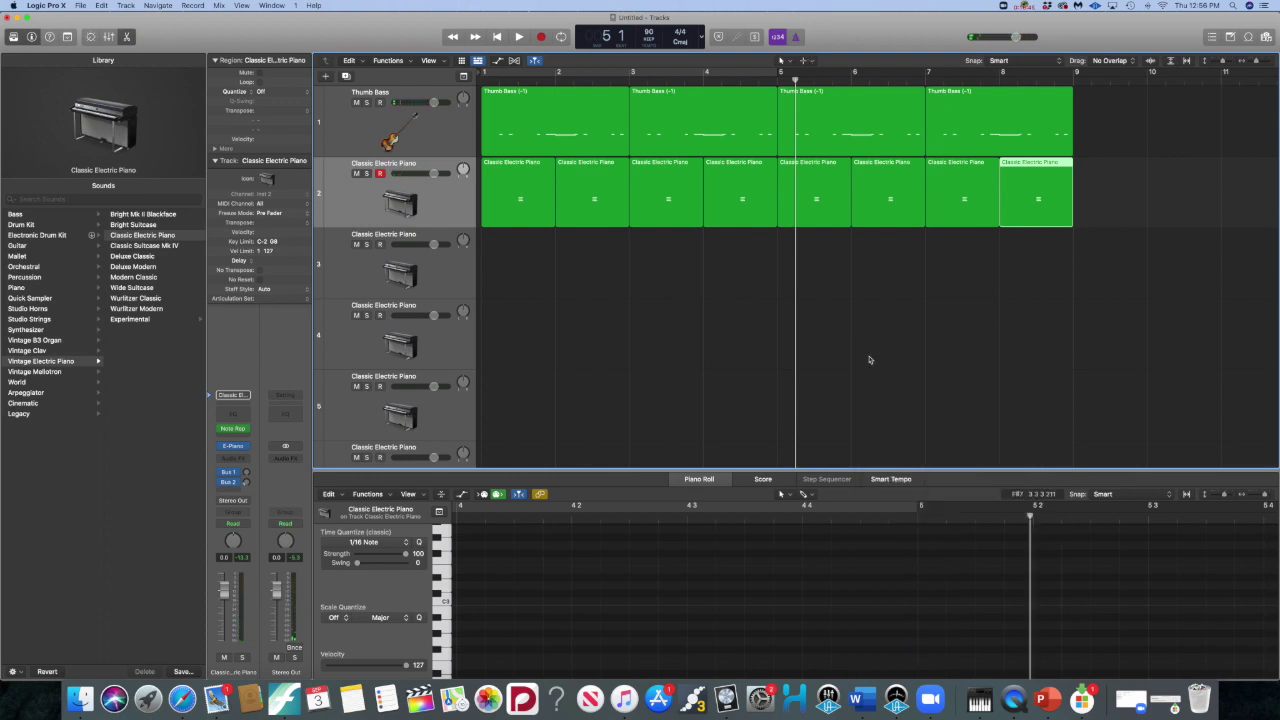
# Load the Vibraphone mallet sound on track 3 and add an Arpeggiator MIDI effect to it
pyautogui.click(441, 265)
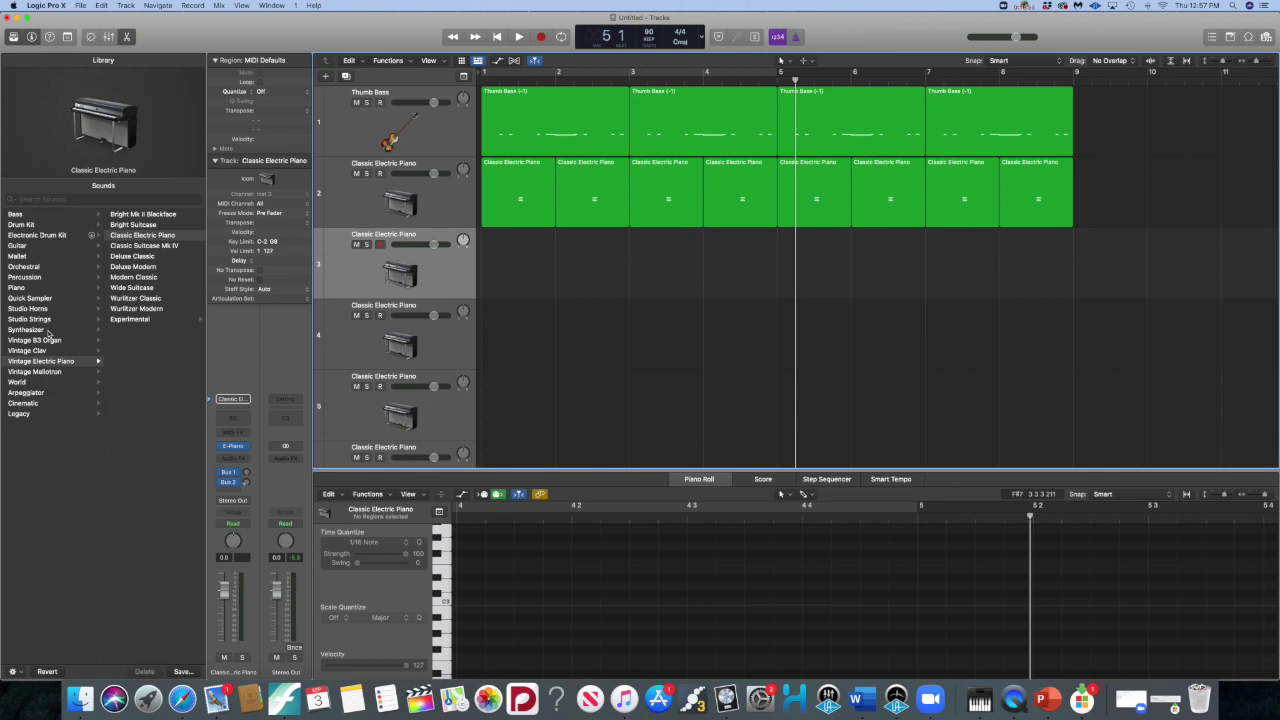
pyautogui.click(40, 257)
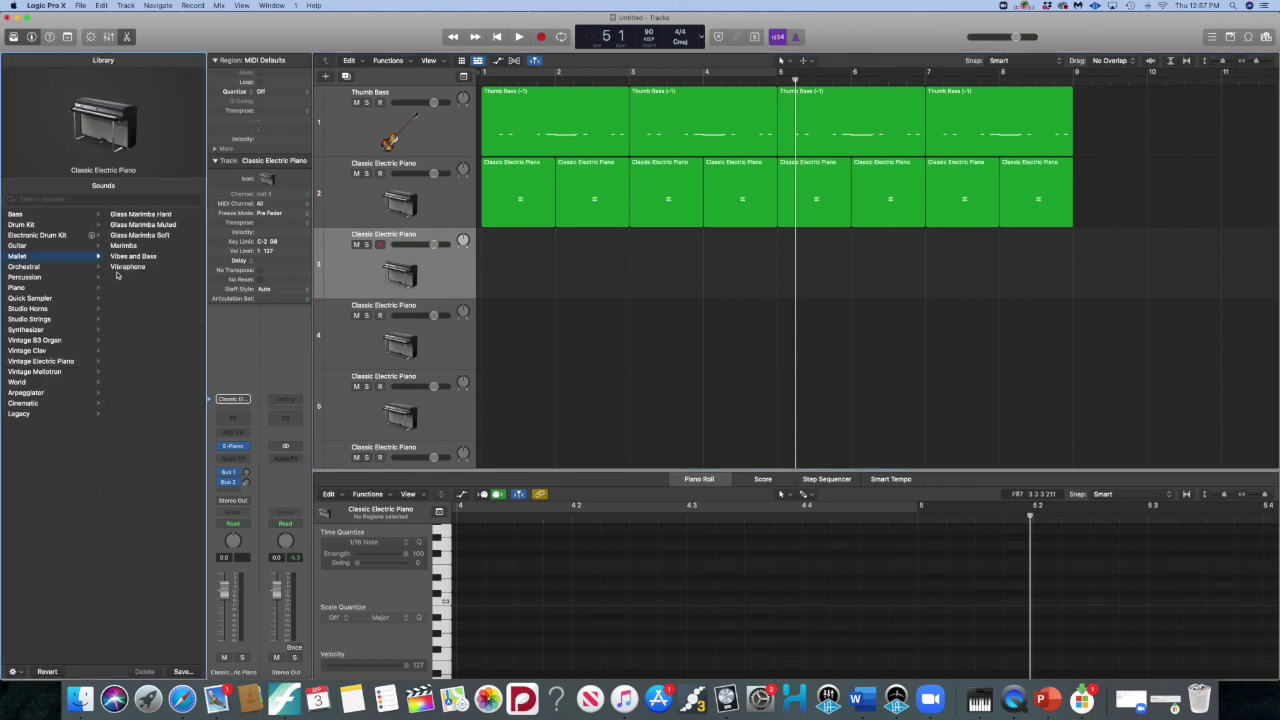
pyautogui.click(125, 267)
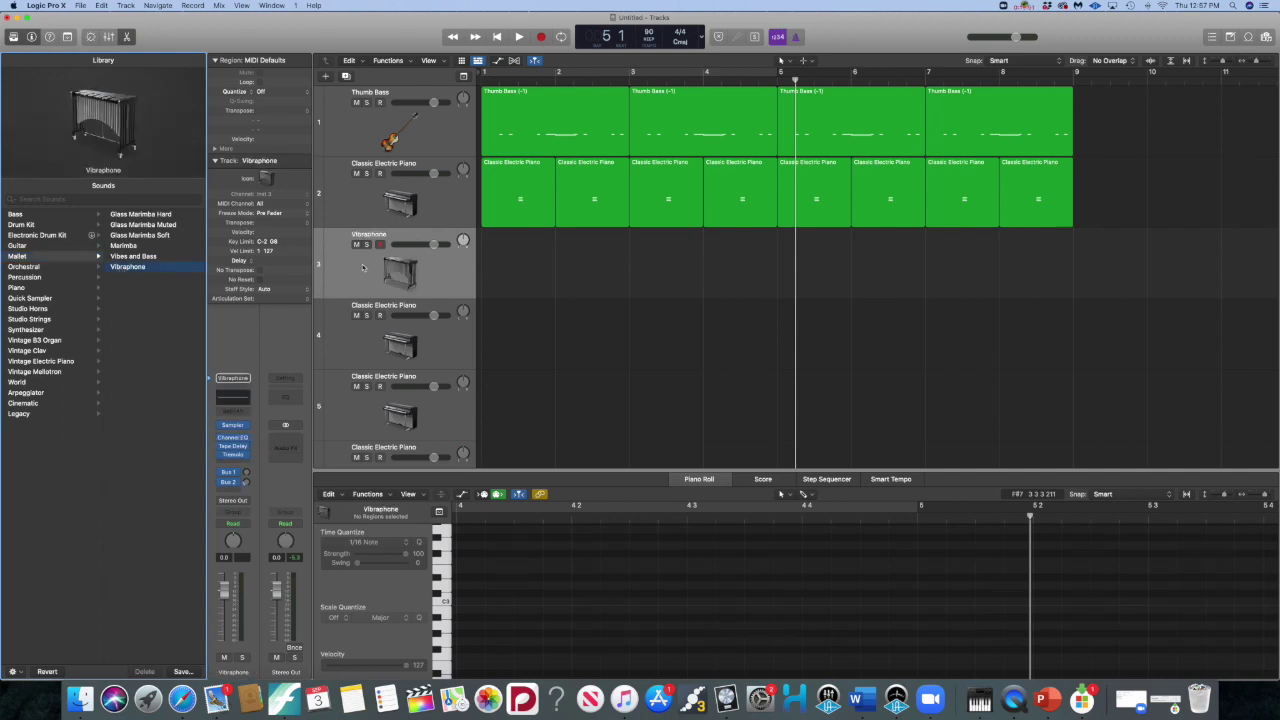
pyautogui.click(247, 416)
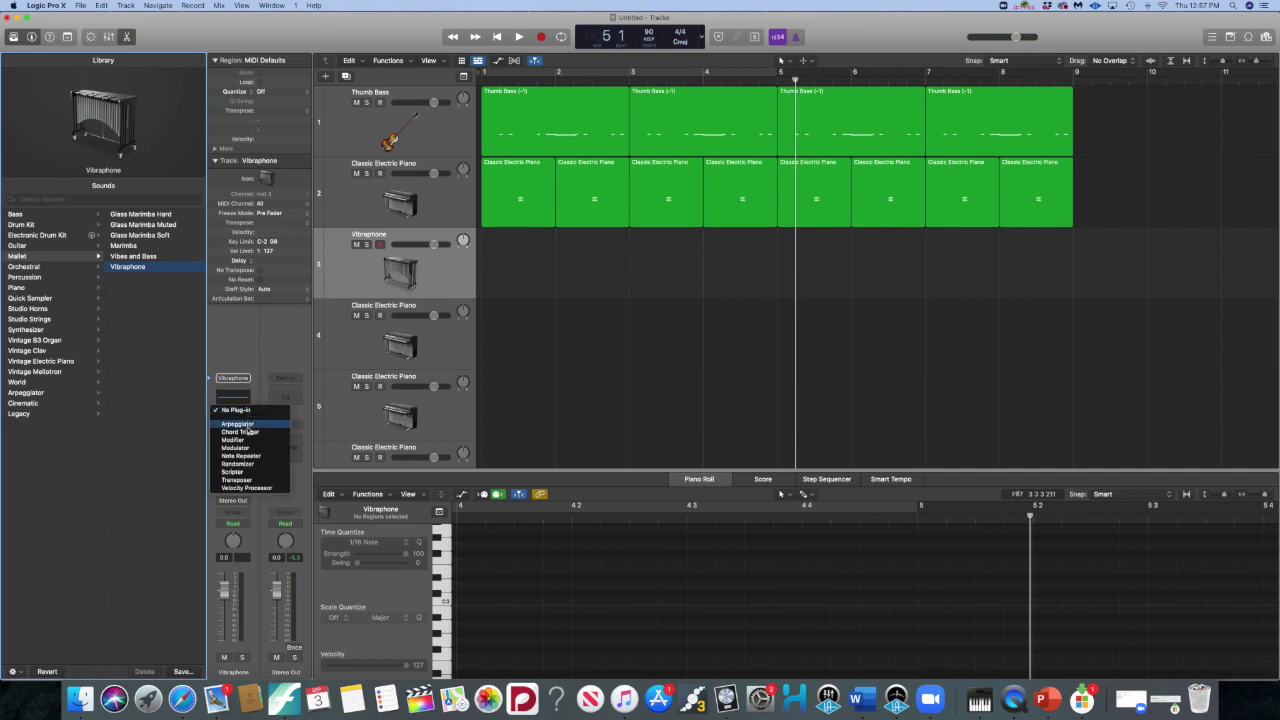
pyautogui.click(246, 425)
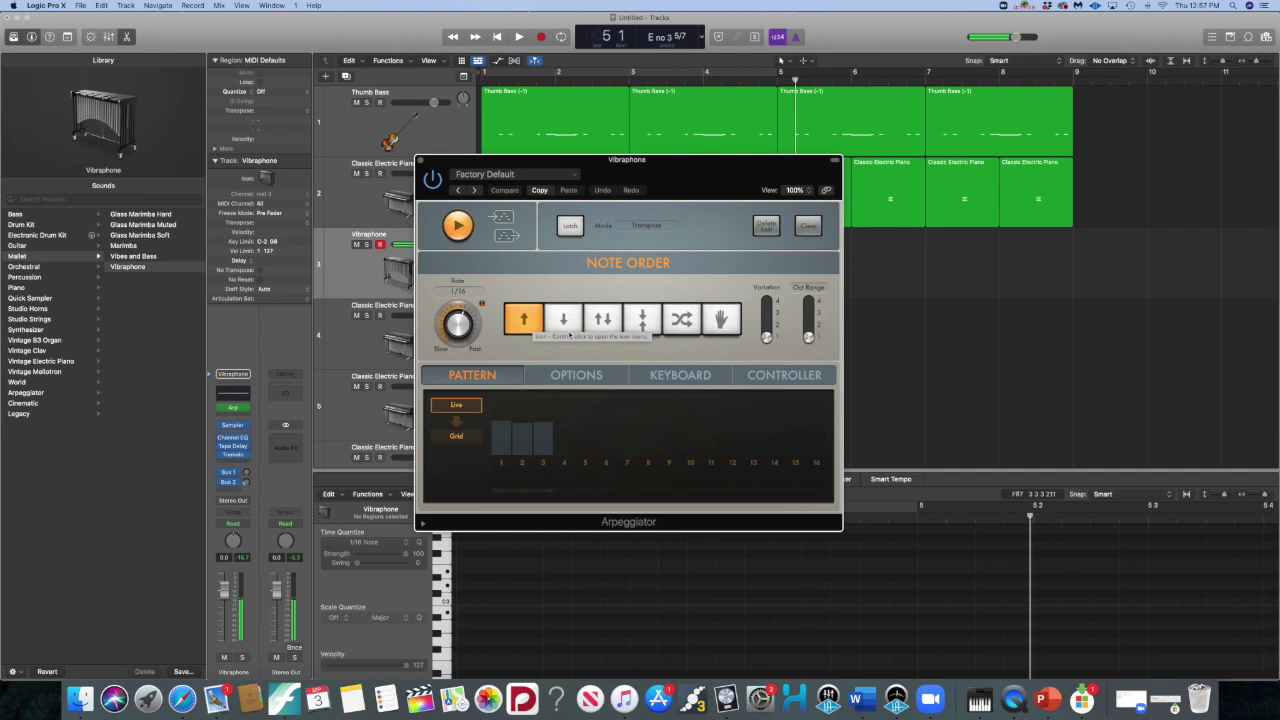
# Set the Arpeggiator's note order to outside-in after trying down and up/down, set Variation to 2, and move its window clear of the tracks
pyautogui.click(566, 330)
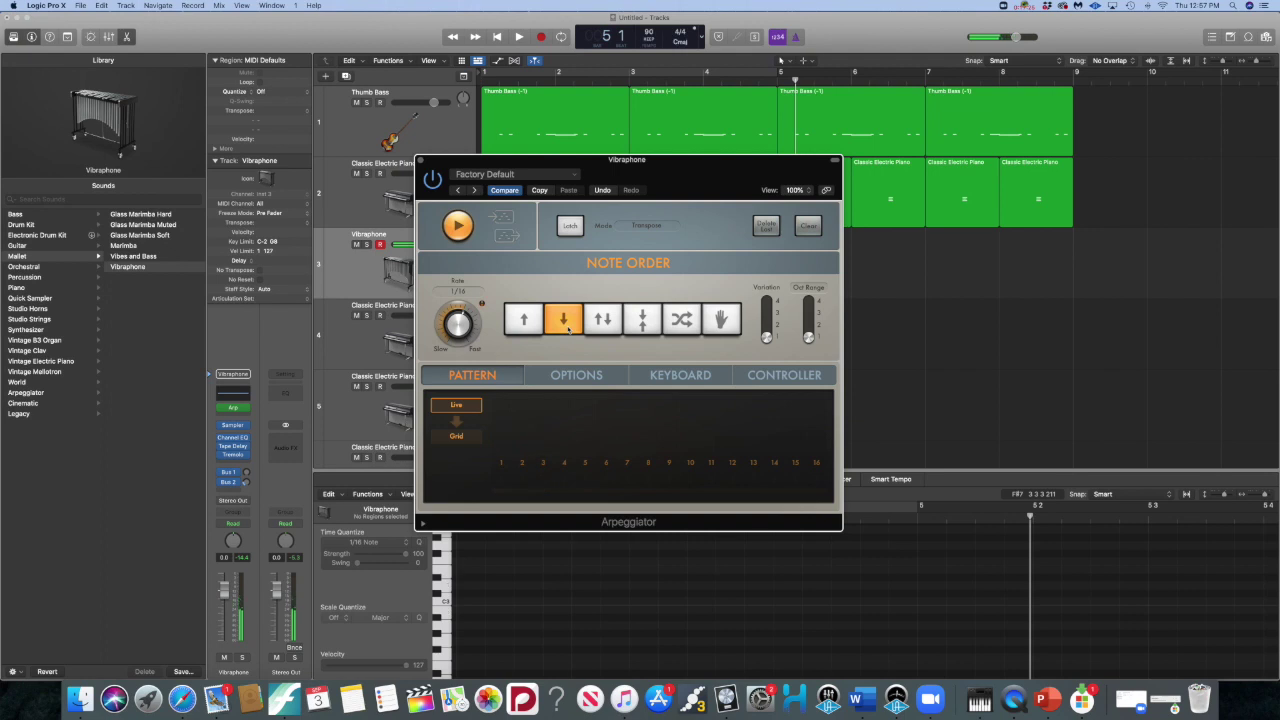
pyautogui.click(603, 327)
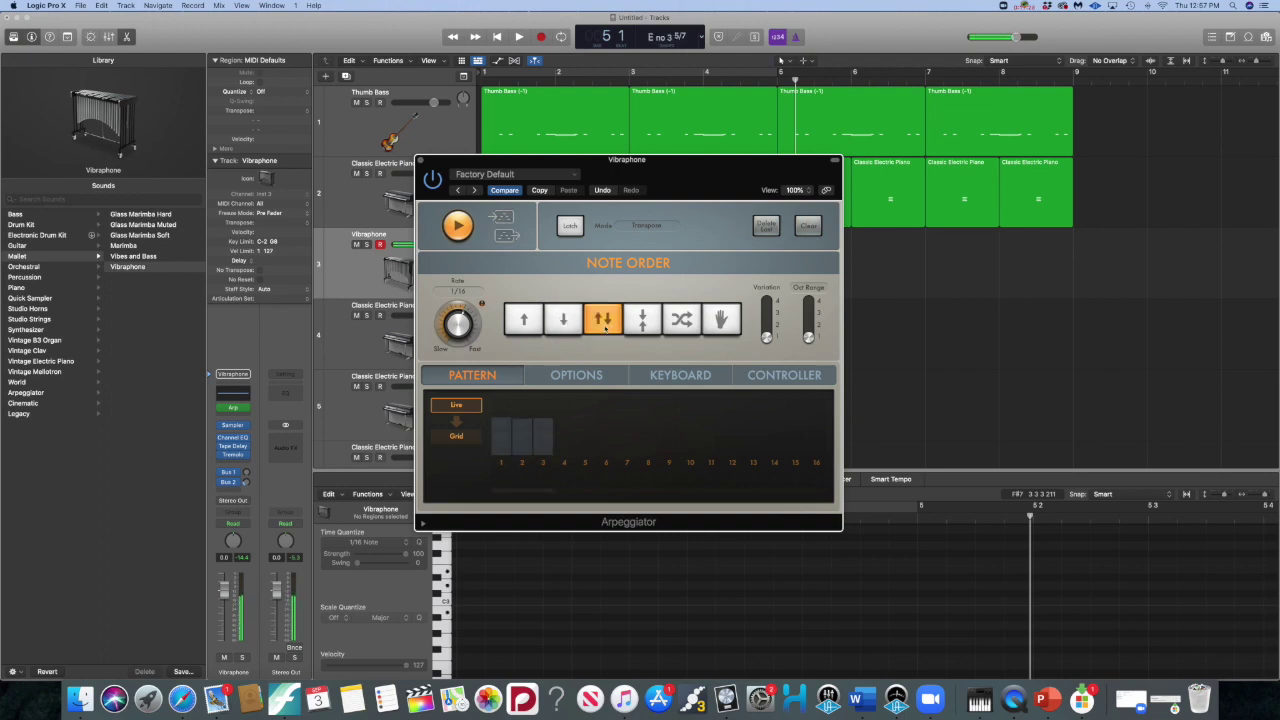
pyautogui.click(643, 322)
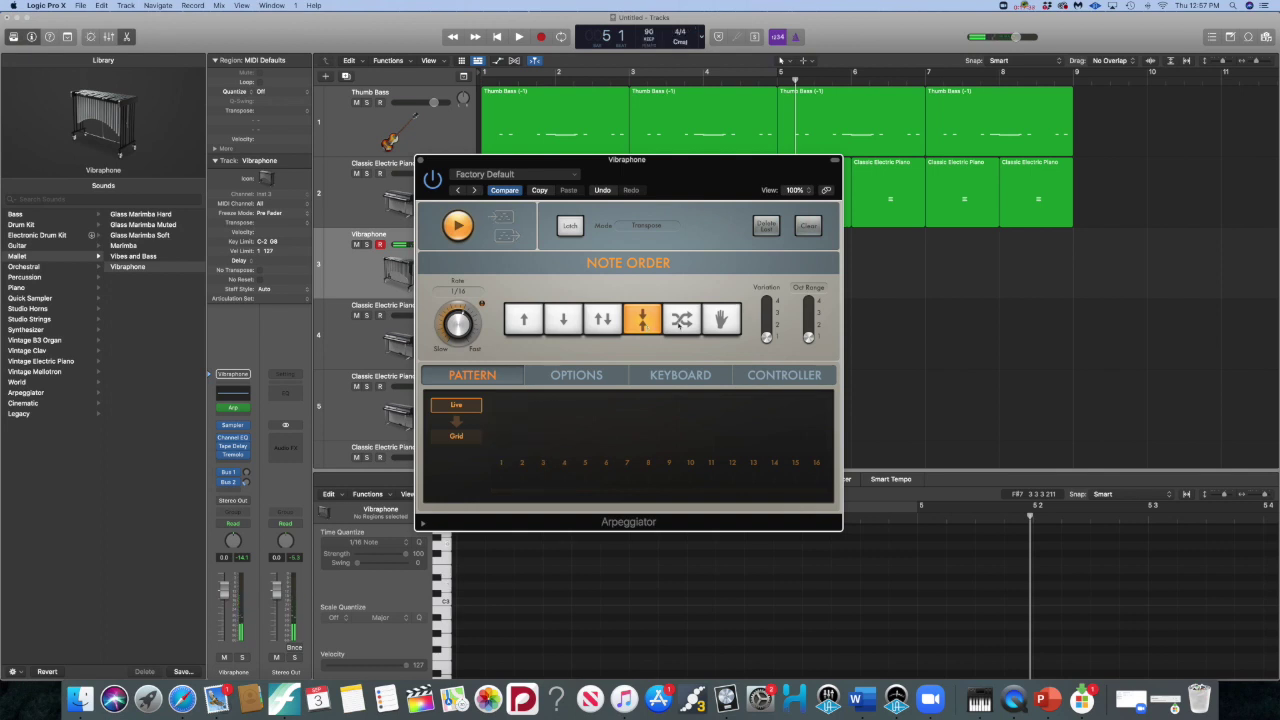
pyautogui.moveTo(766, 338); pyautogui.dragTo(767, 325)
pyautogui.moveTo(543, 175); pyautogui.dragTo(958, 408)
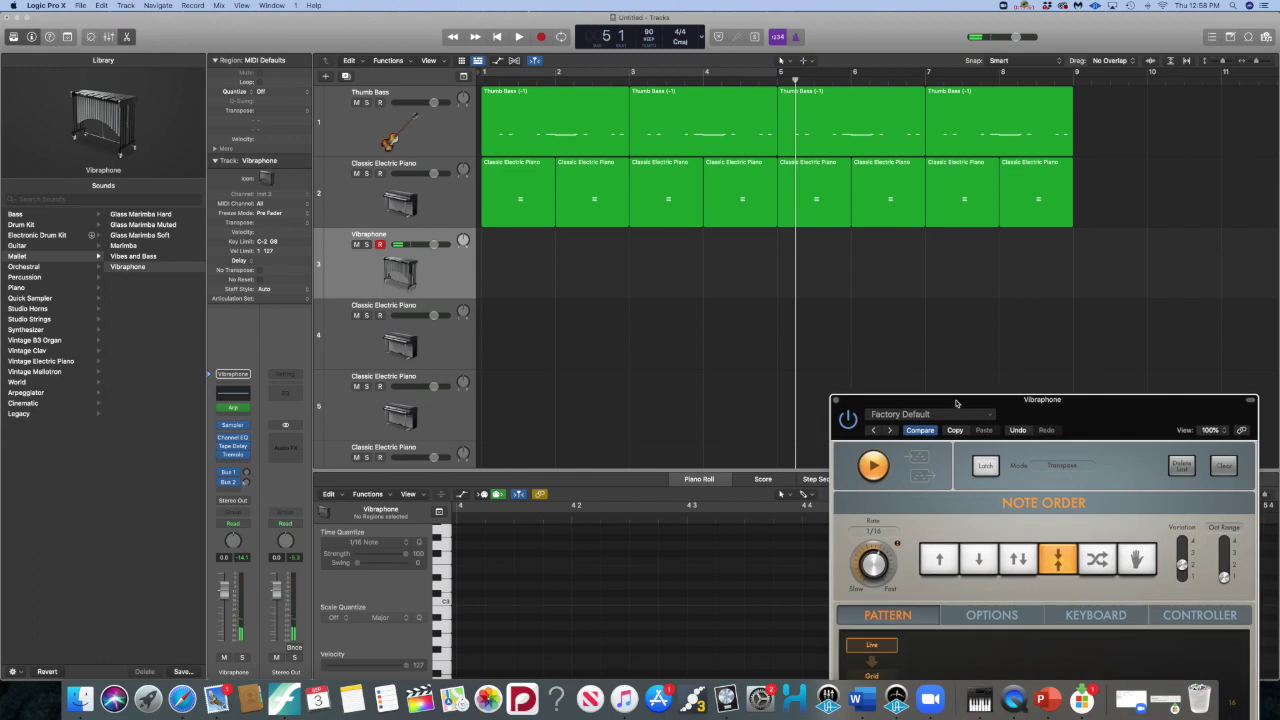
# Record a held chord on the Vibraphone track from bar 2 into bar 7, and play it back from bar 1
pyautogui.click(497, 36)
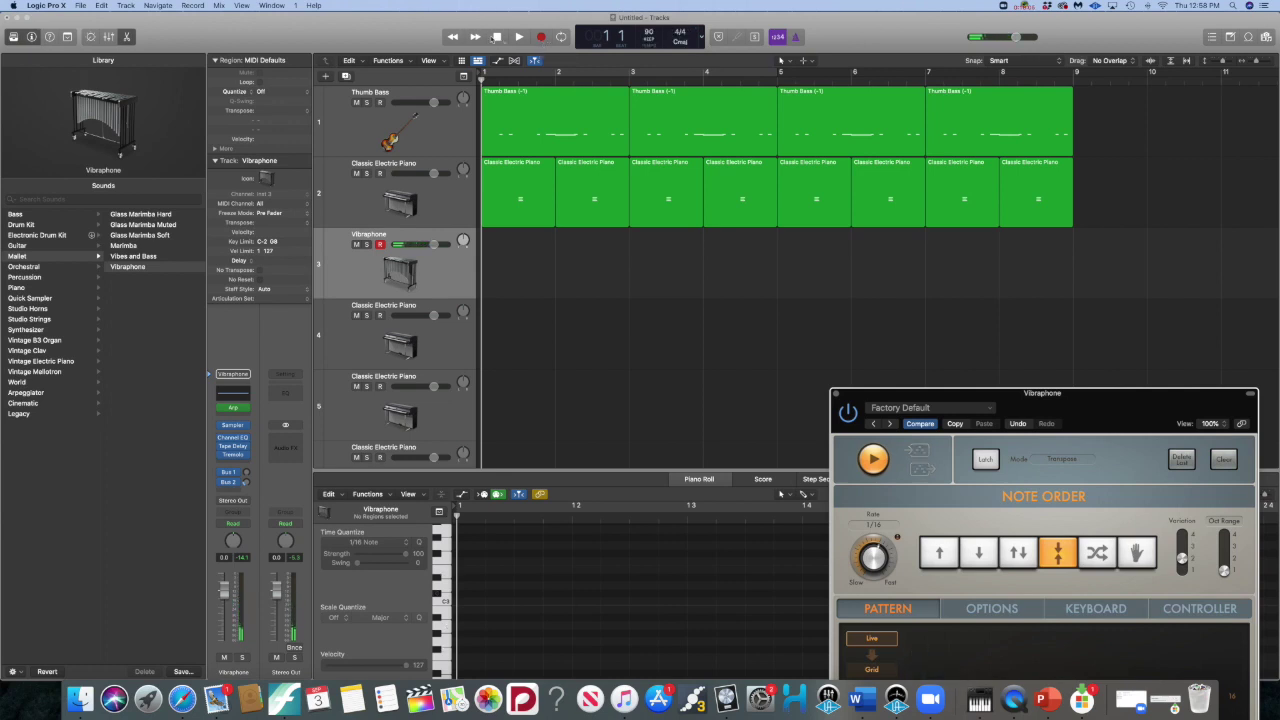
pyautogui.click(541, 37)
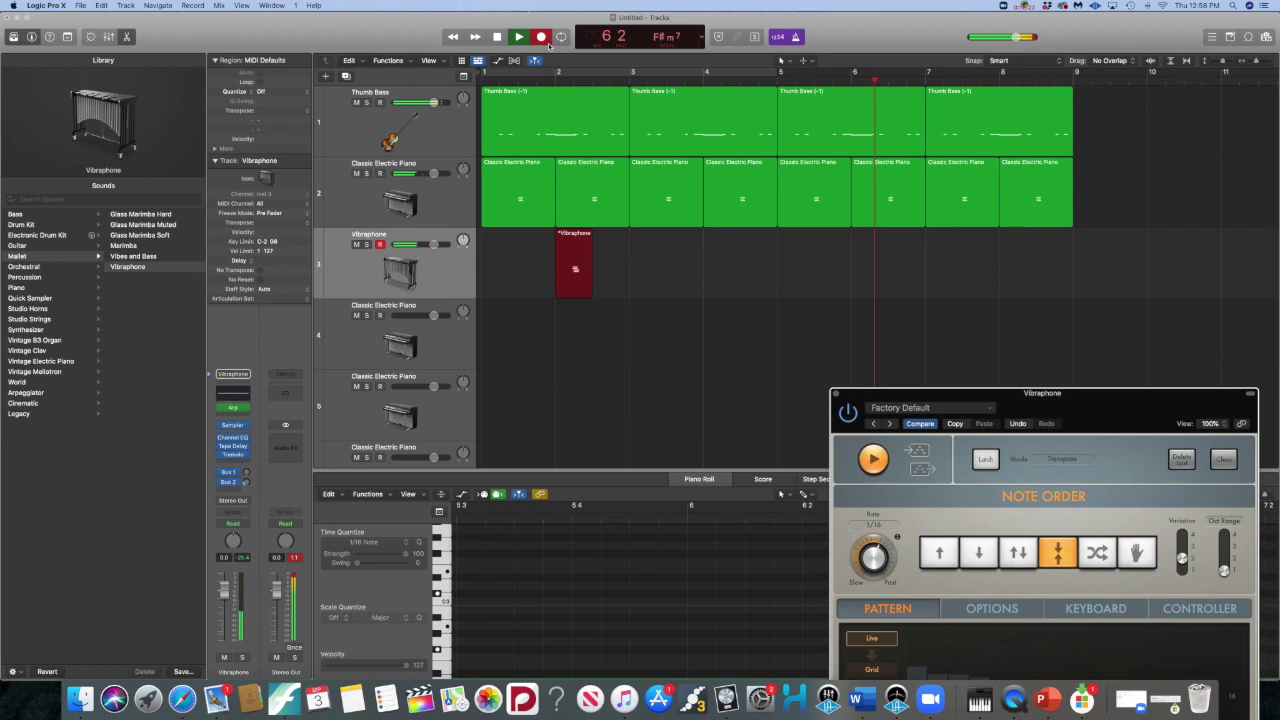
pyautogui.click(498, 37)
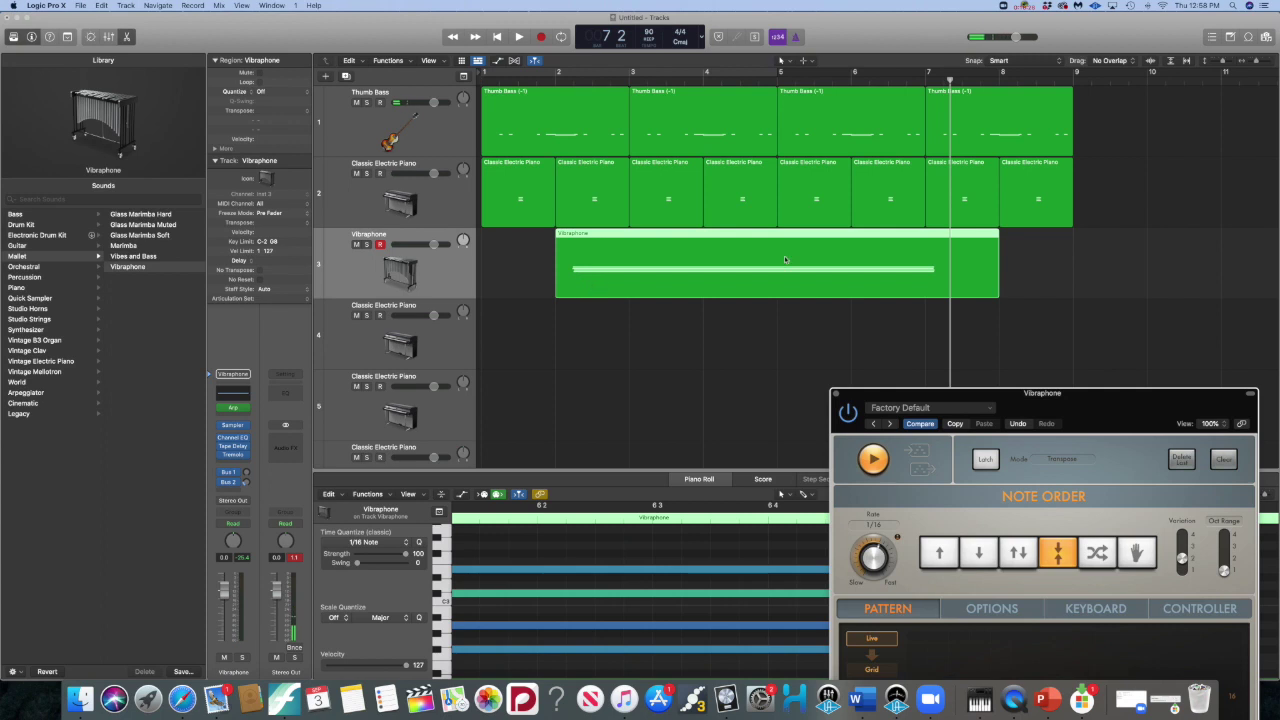
pyautogui.click(506, 37)
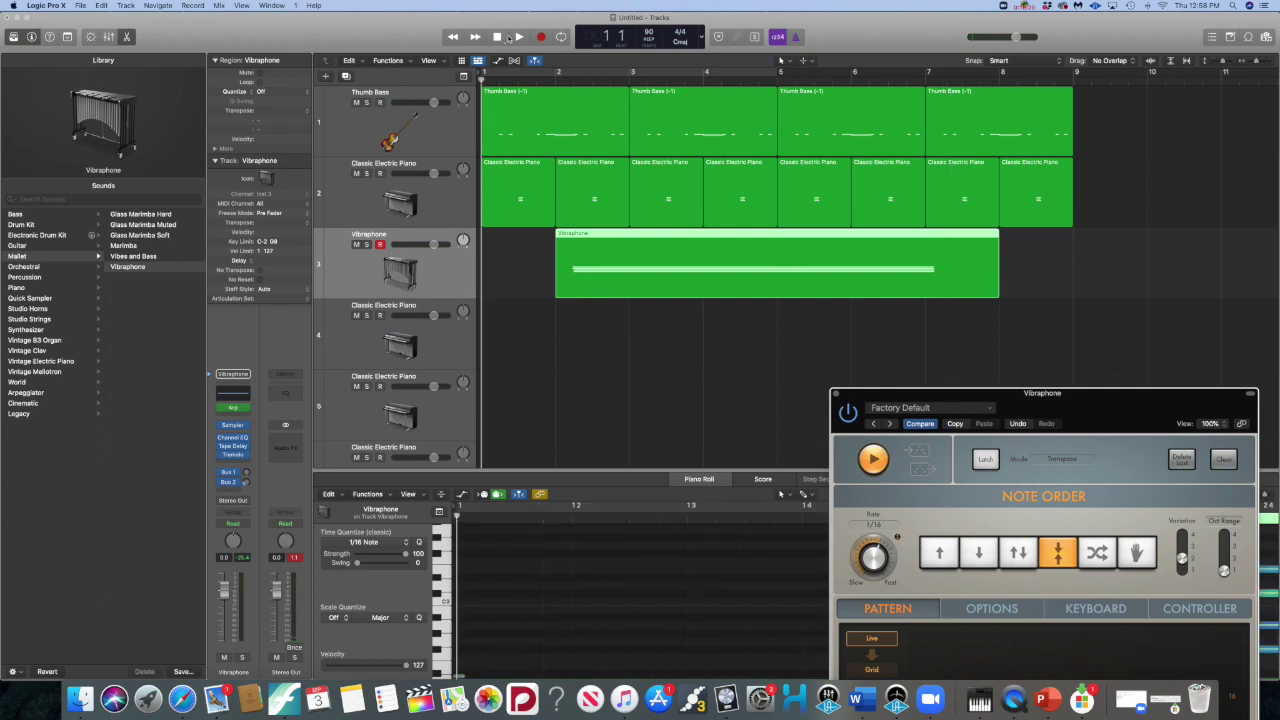
pyautogui.click(518, 37)
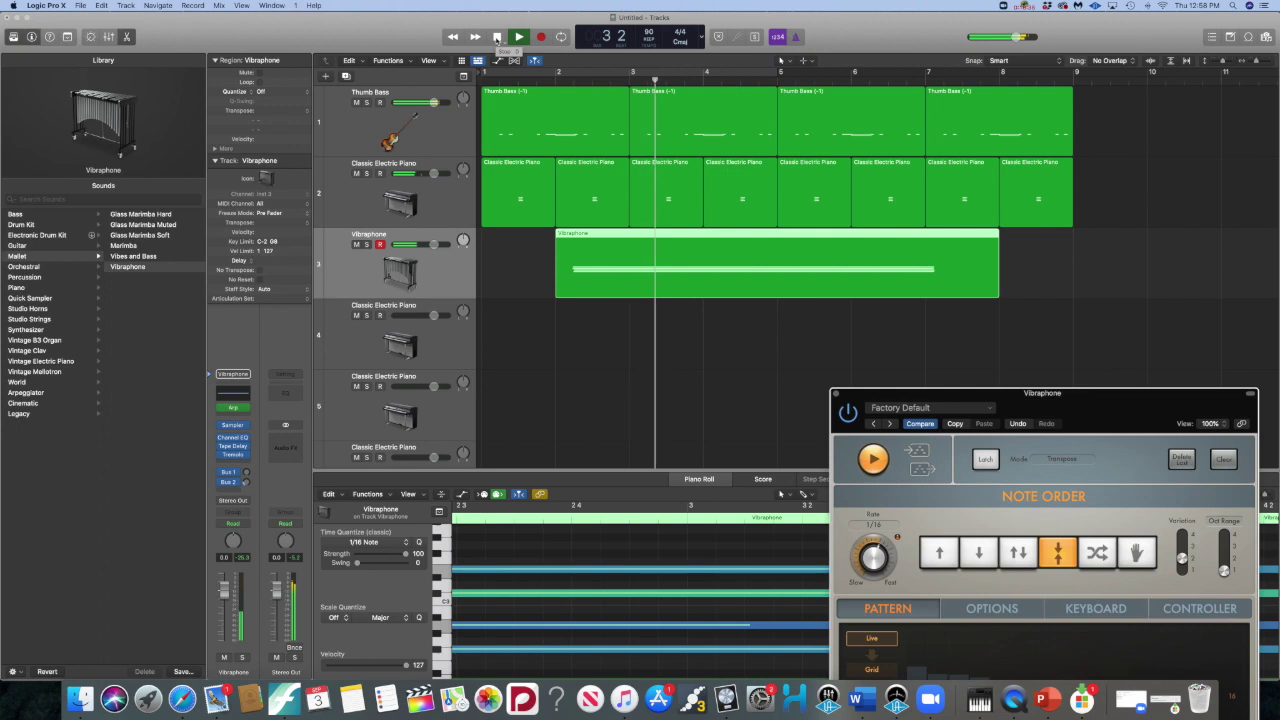
pyautogui.click(497, 37)
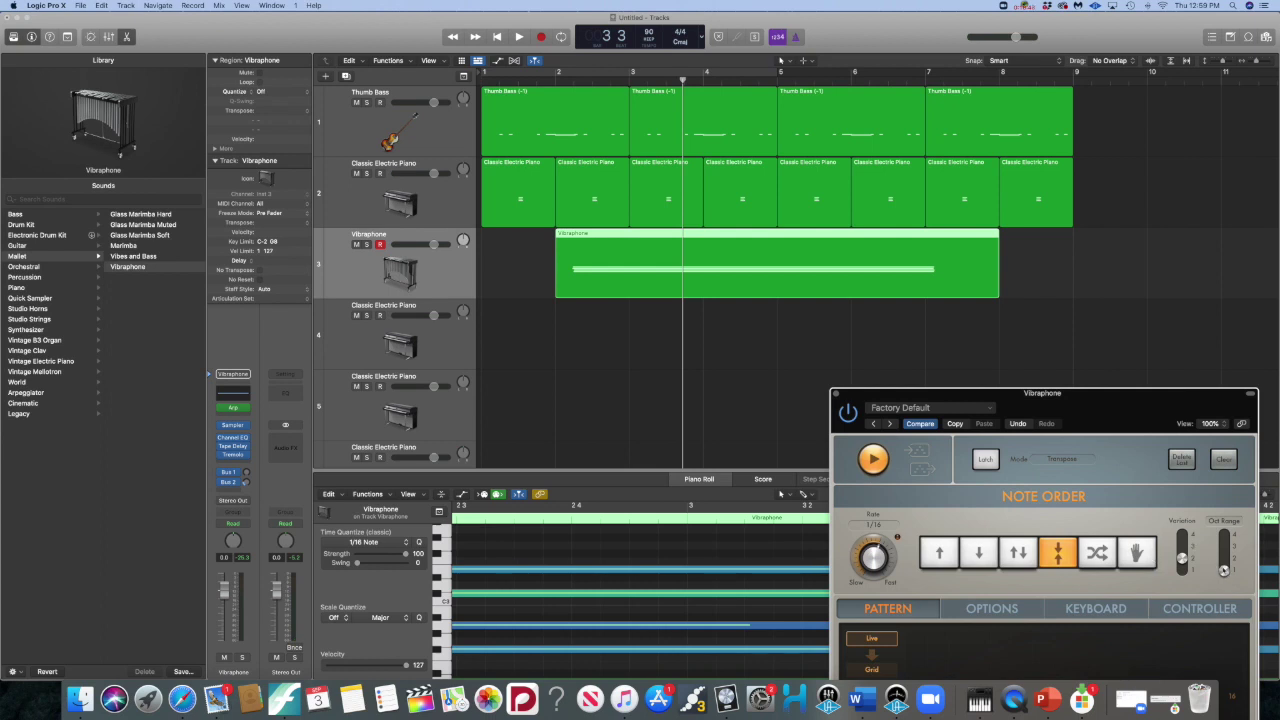
# Set the Arpeggiator's octave range to 3, audition the arrangement from bar 2, and close the plug-in window
pyautogui.moveTo(1224, 571); pyautogui.dragTo(1226, 553)
pyautogui.click(553, 77)
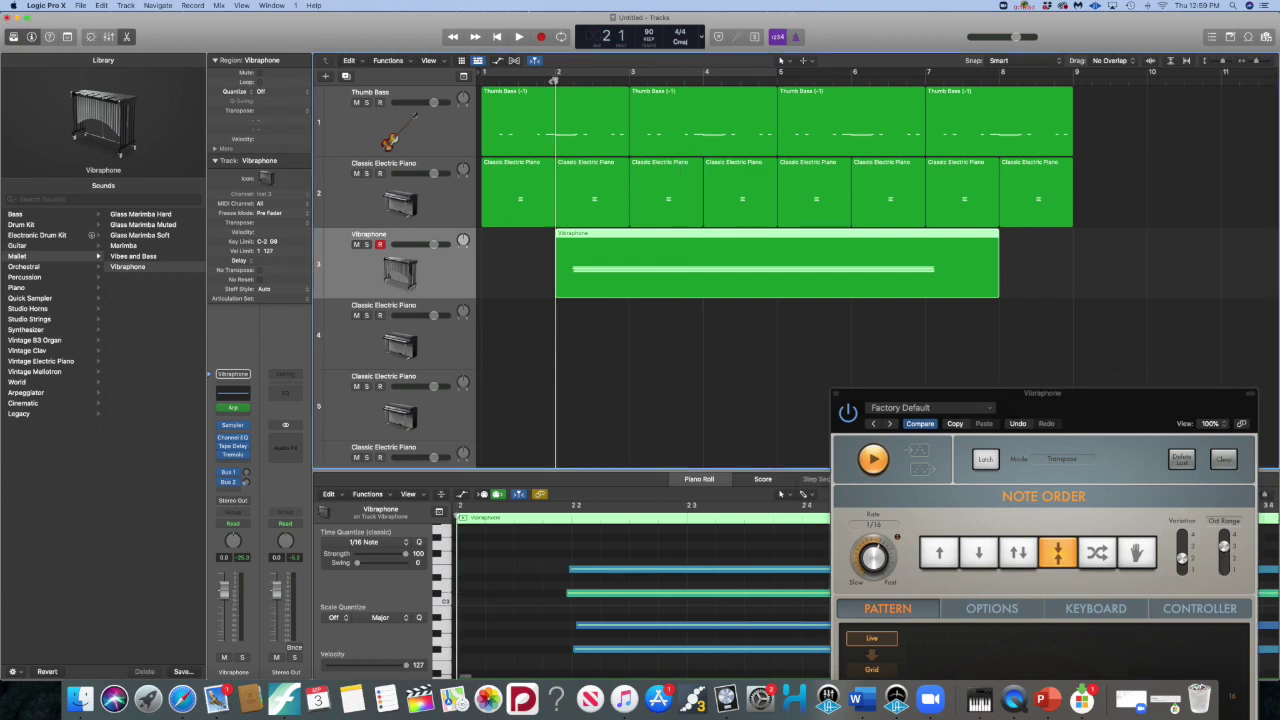
pyautogui.press('space')
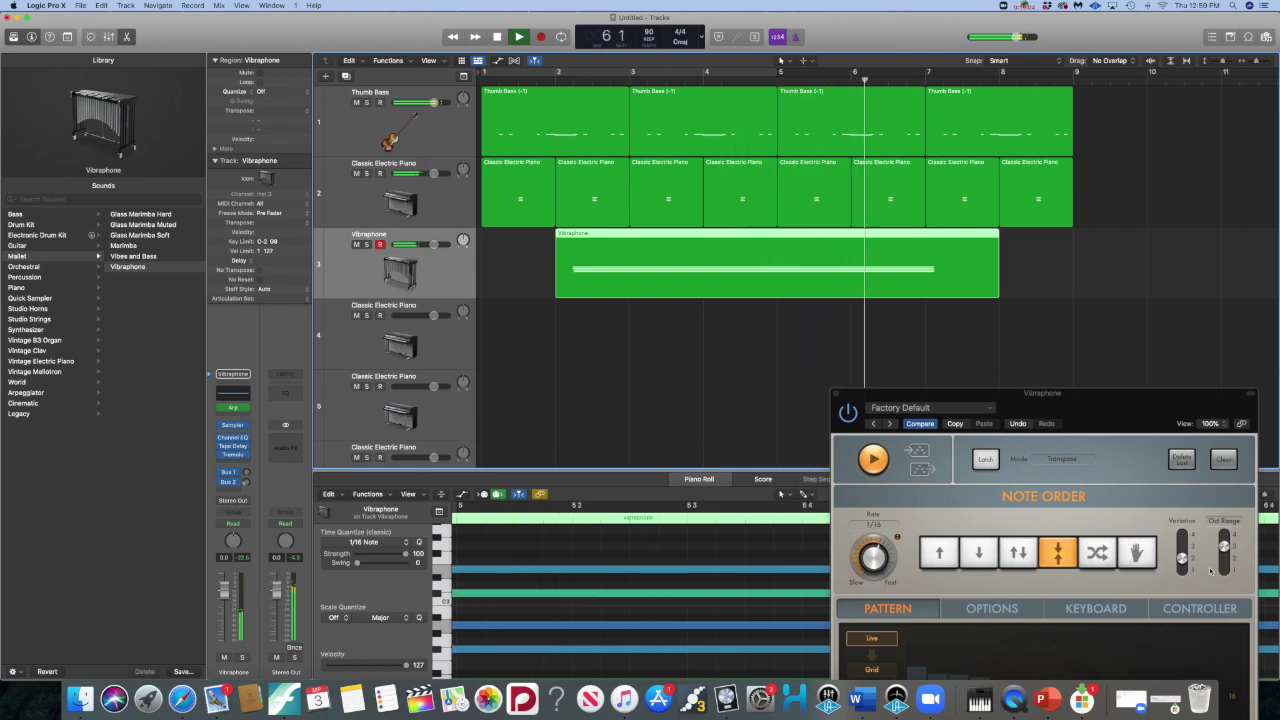
pyautogui.press('space')
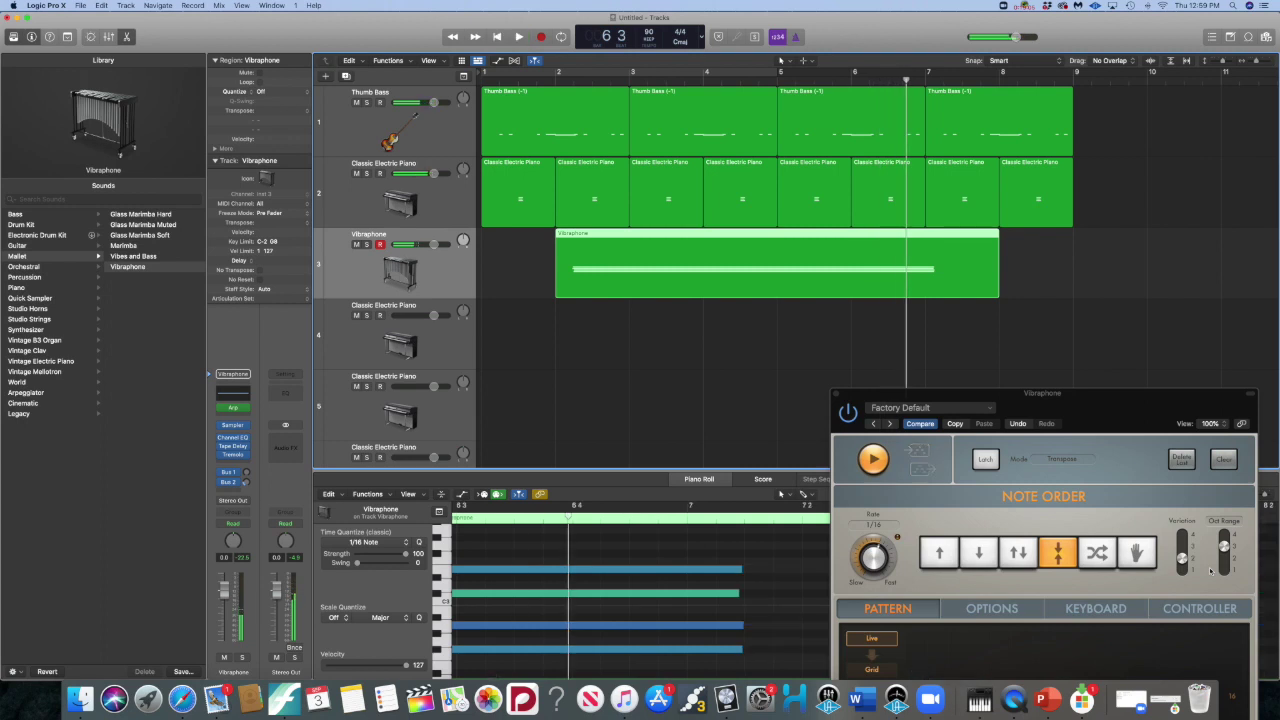
pyautogui.click(840, 396)
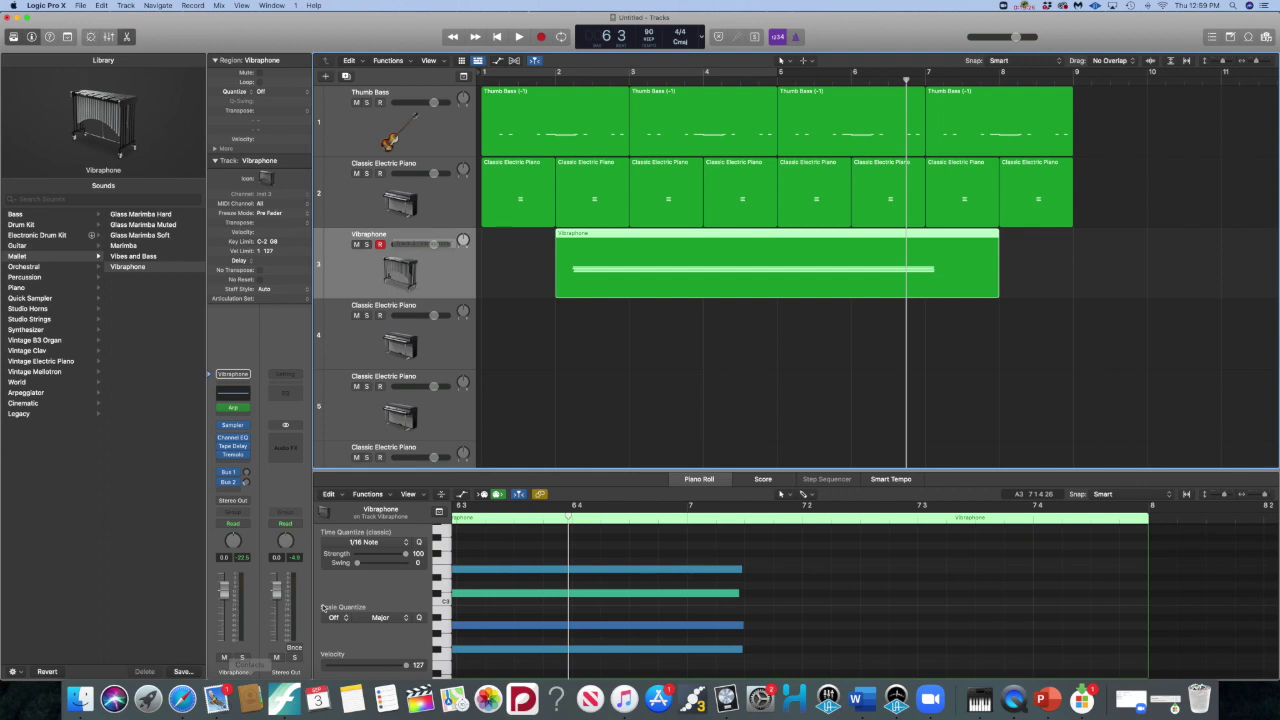
# Balance the levels in the Mixer during playback: Thumb Bass at 0.9 dB, track 2 electric piano at -3.6 dB and Vibraphone at -1.5 dB
pyautogui.click(110, 37)
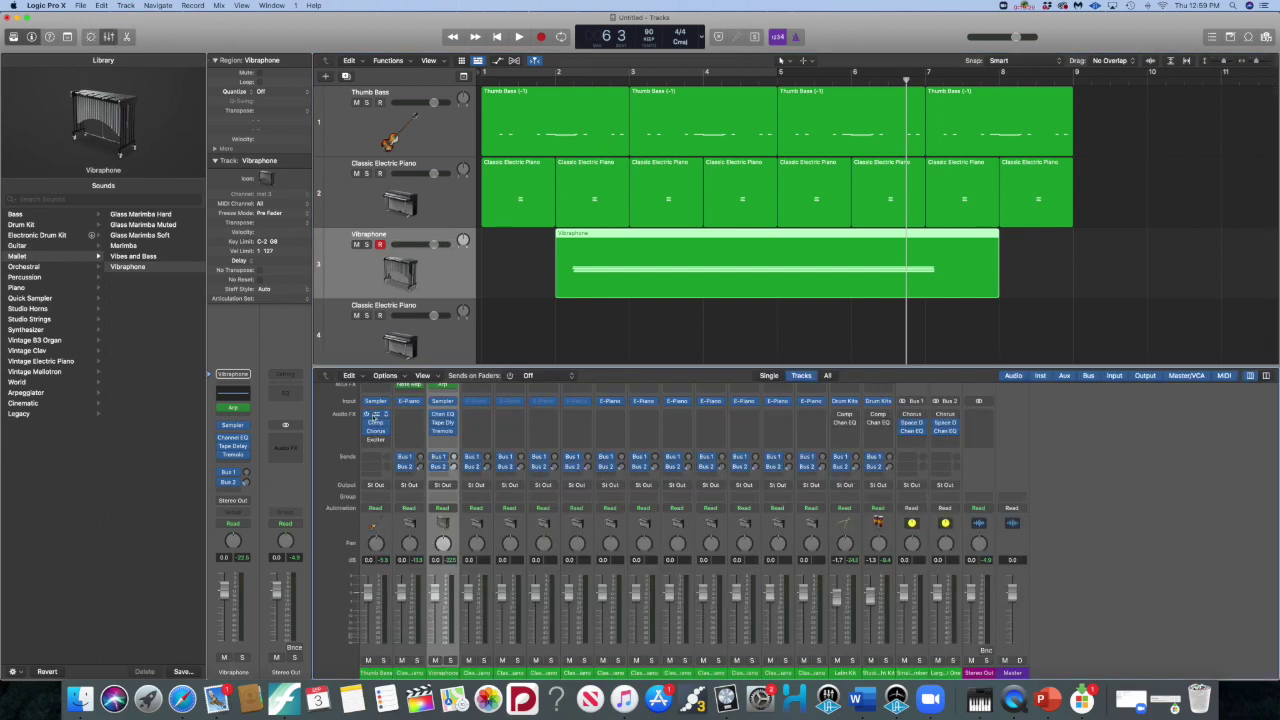
pyautogui.click(504, 38)
pyautogui.click(519, 37)
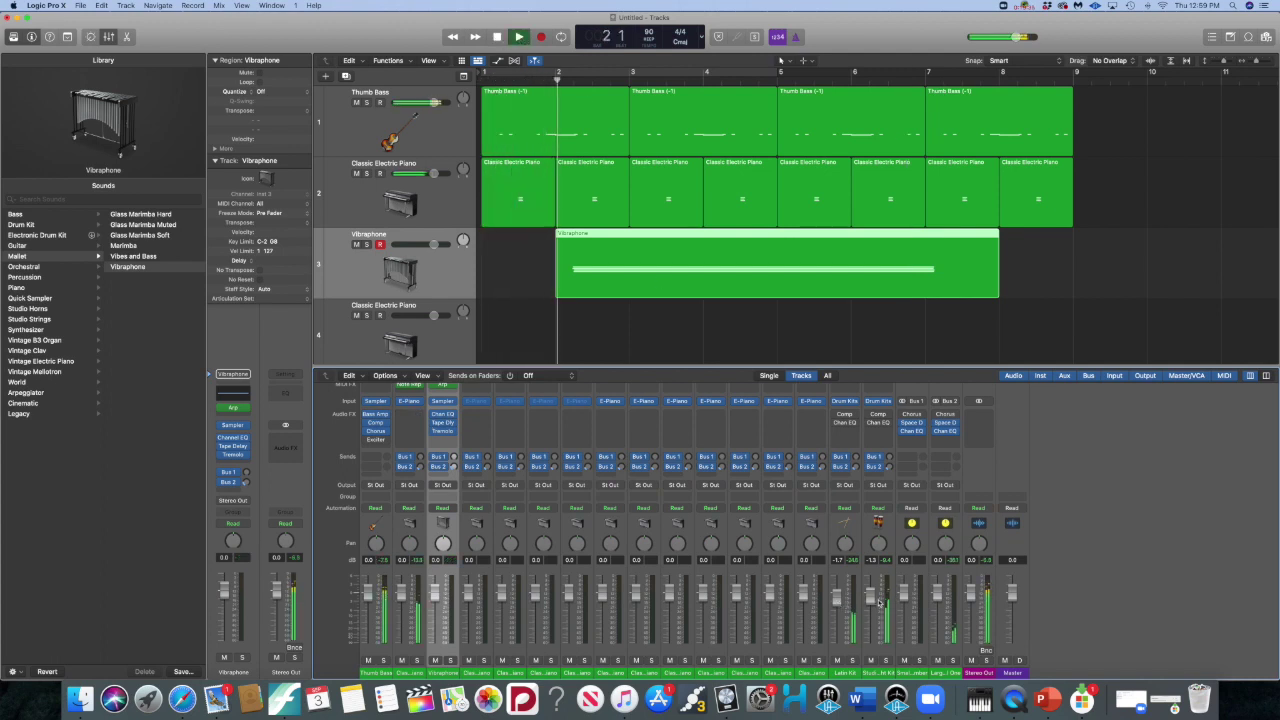
pyautogui.moveTo(870, 597)
pyautogui.mouseDown()
pyautogui.moveTo(871, 641)
pyautogui.moveTo(870, 597)
pyautogui.mouseUp()
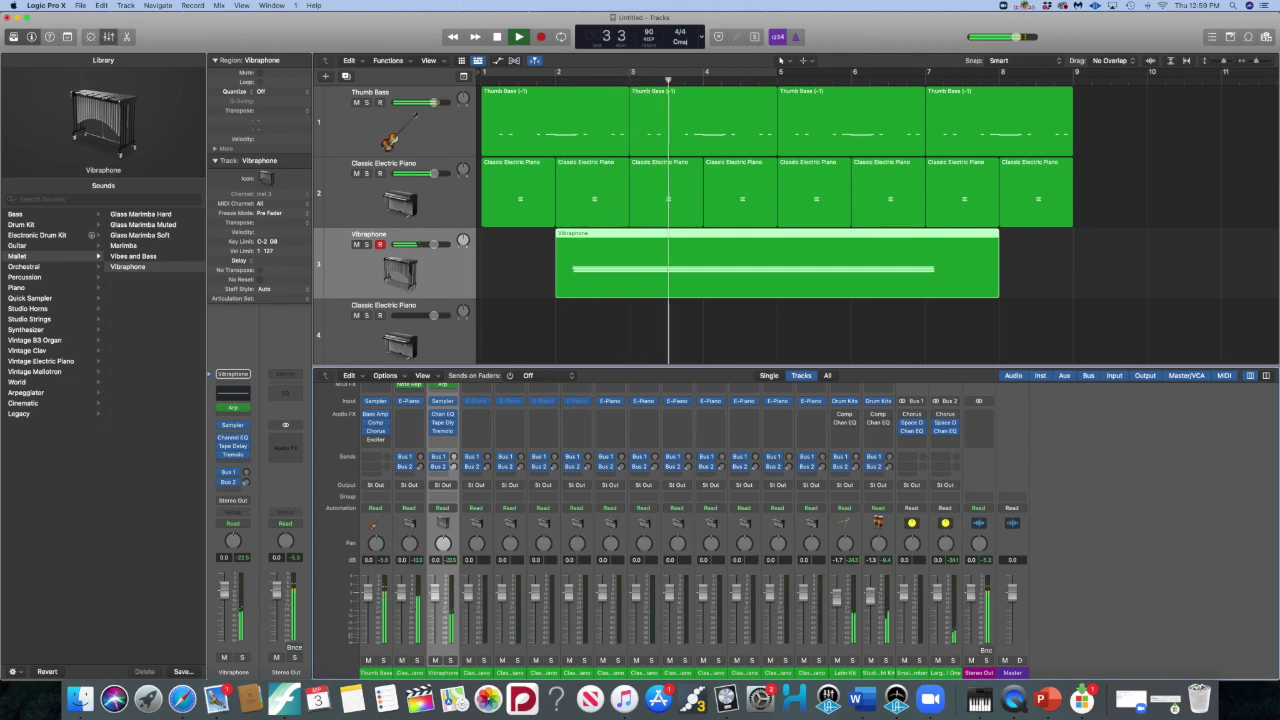
pyautogui.moveTo(402, 595); pyautogui.dragTo(435, 602)
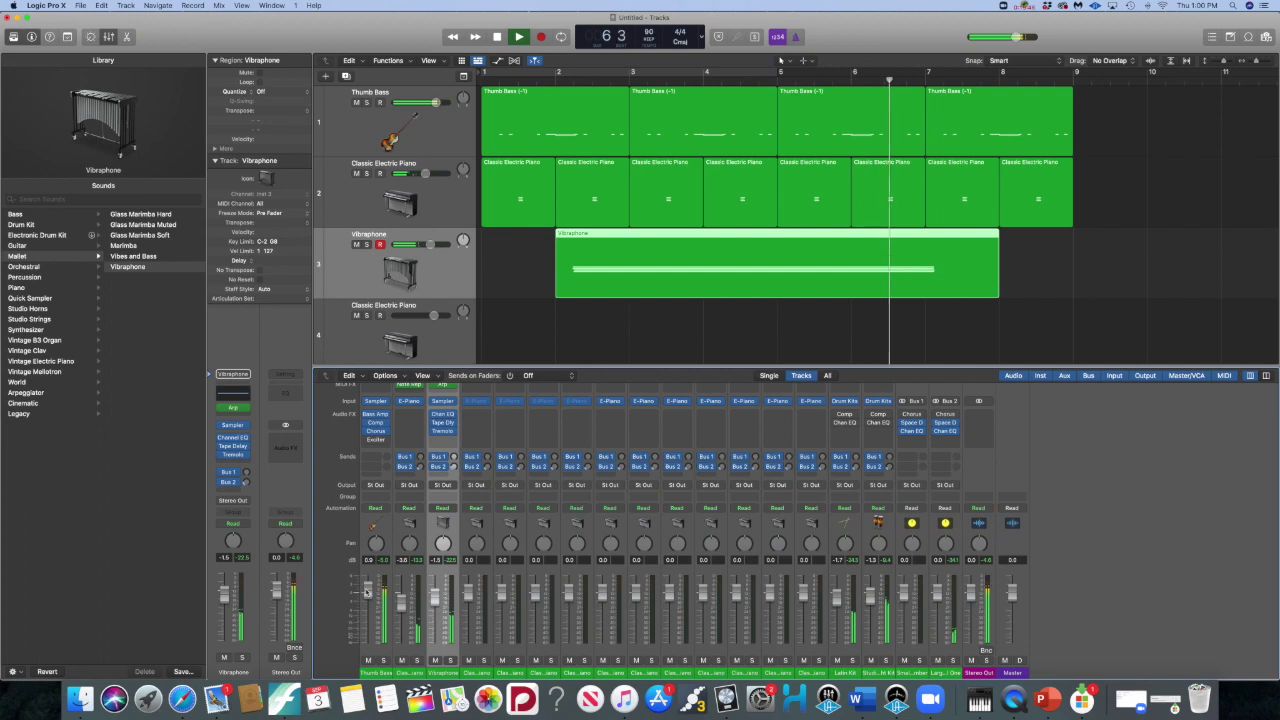
pyautogui.press('space')
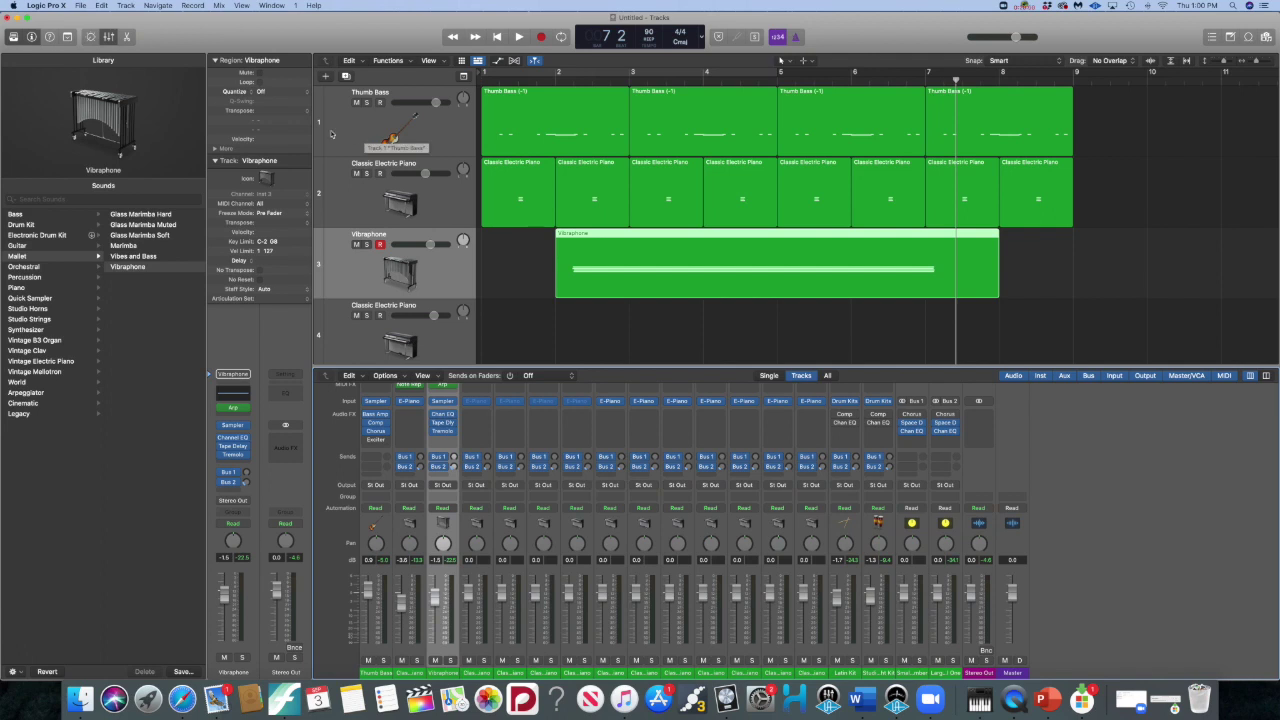
# Hide the Mixer, return the playhead to bar 1, and show automation for the tracks
pyautogui.click(110, 37)
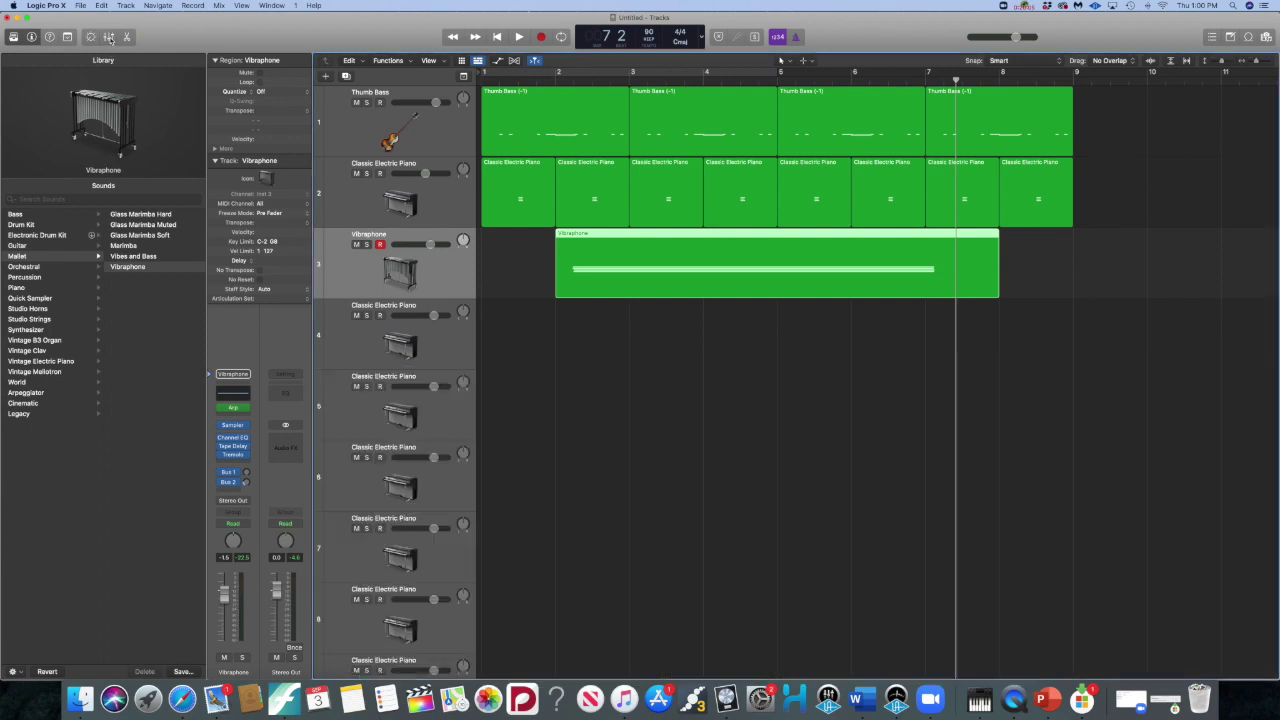
pyautogui.click(497, 37)
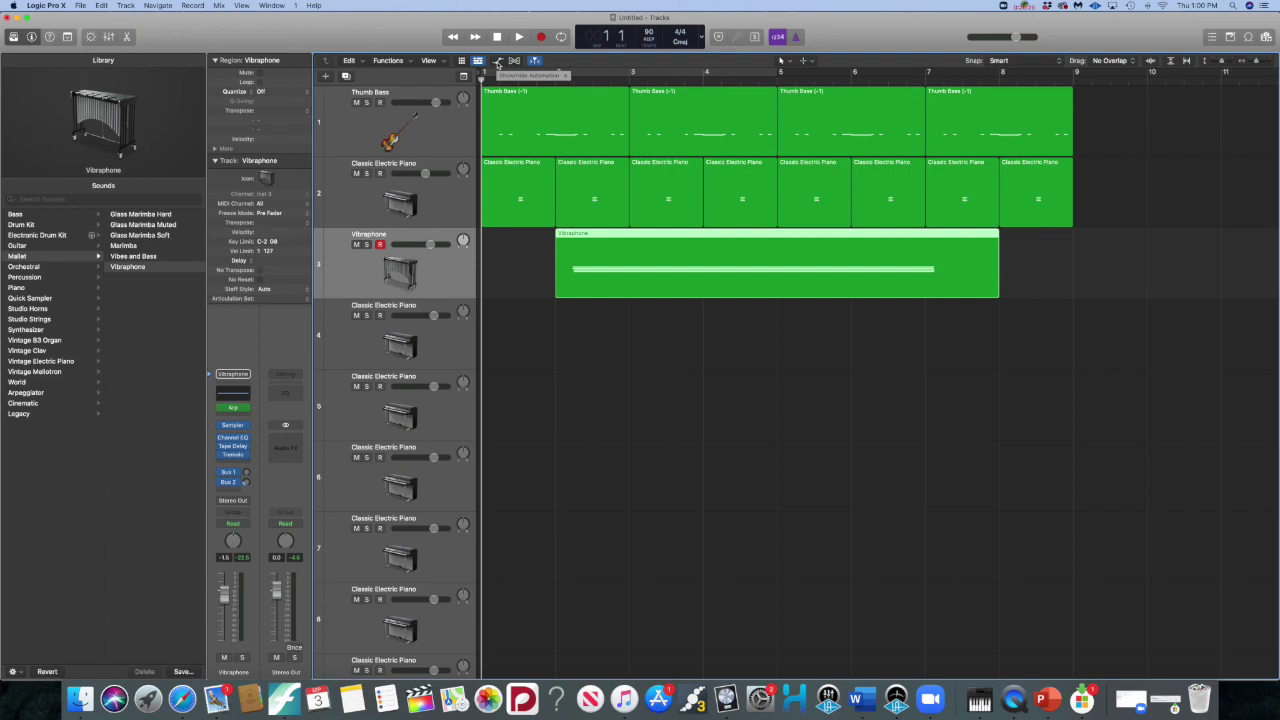
pyautogui.click(498, 61)
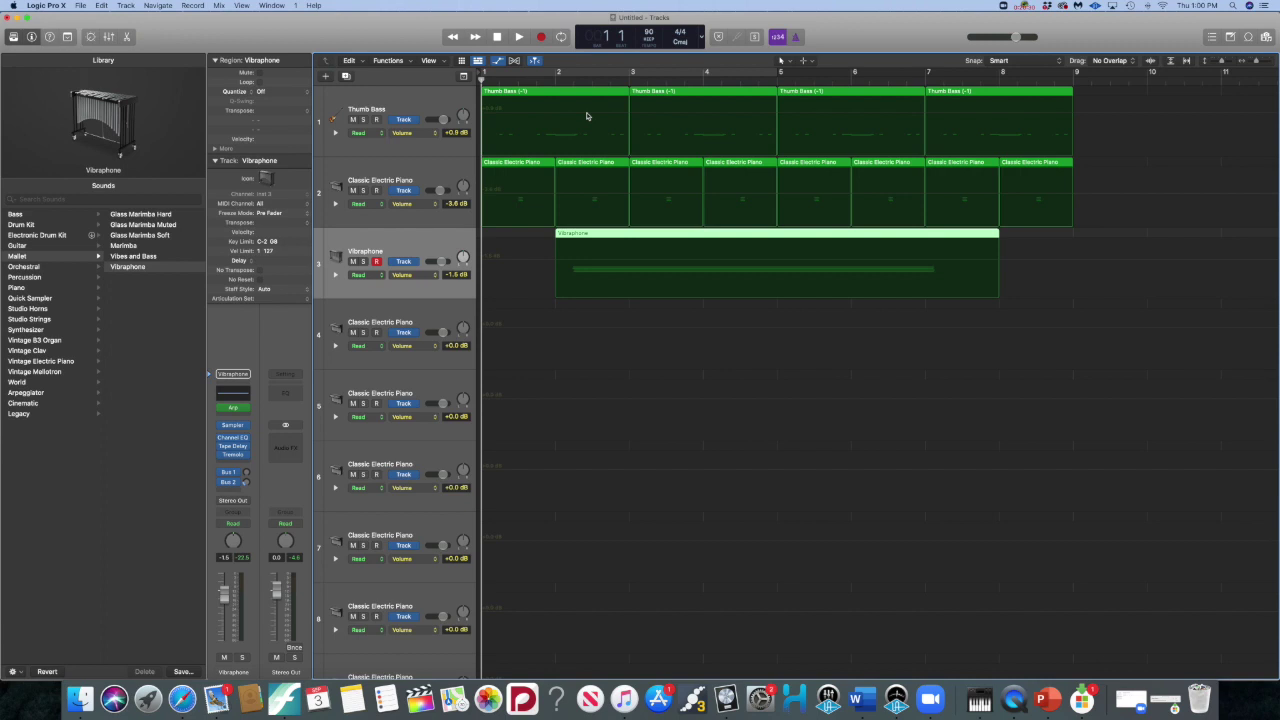
# Create volume automation lines on the Thumb Bass, track 2 electric piano and Vibraphone tracks, and raise the Vibraphone line to +0.1 dB
pyautogui.click(510, 116)
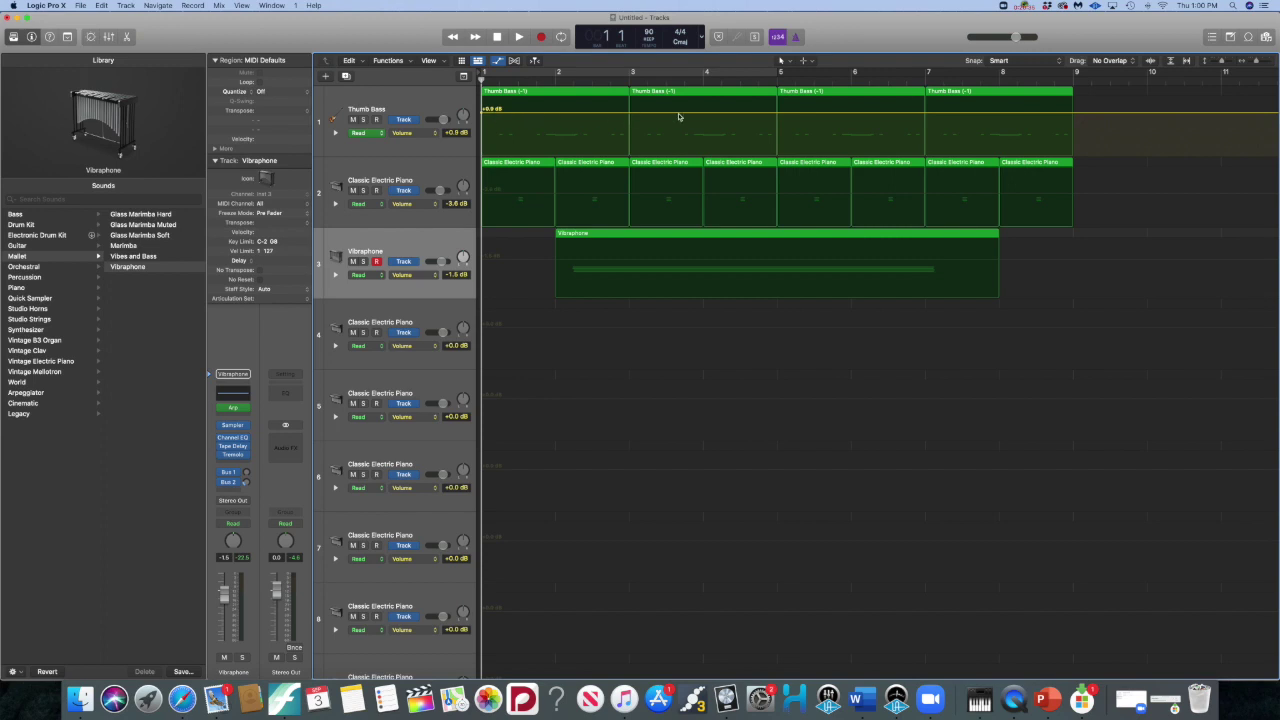
pyautogui.click(528, 197)
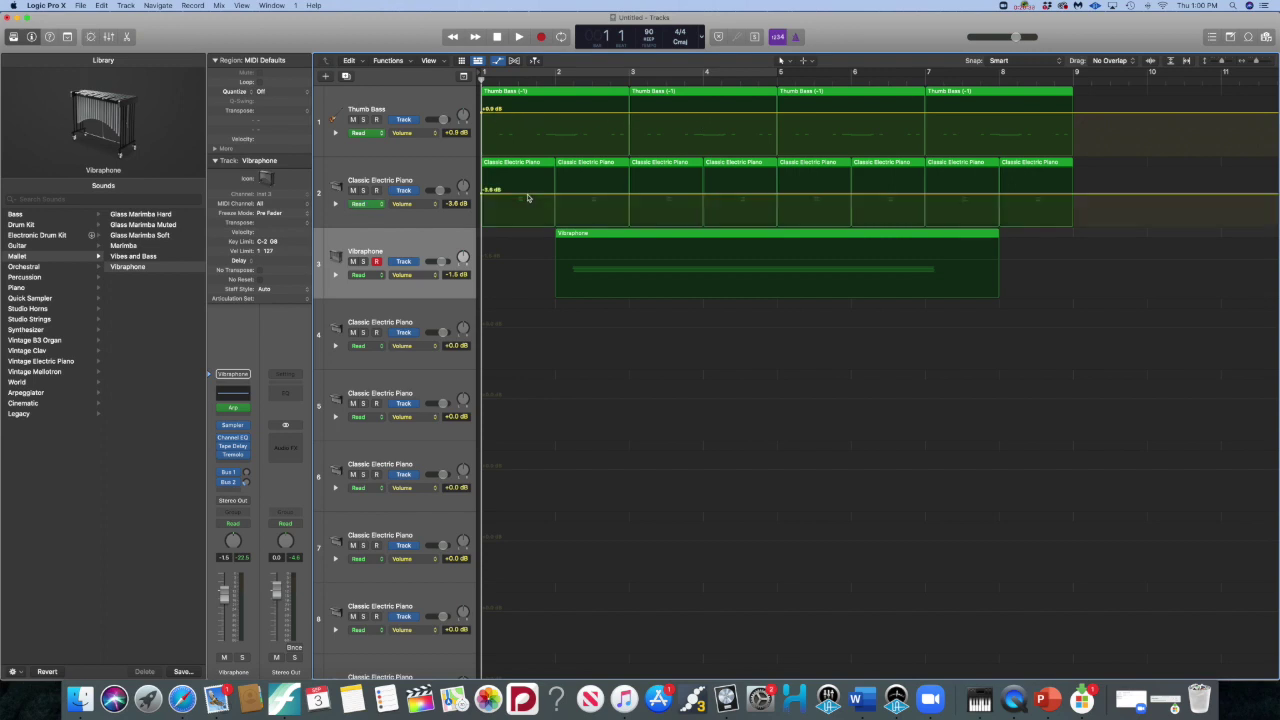
pyautogui.click(576, 264)
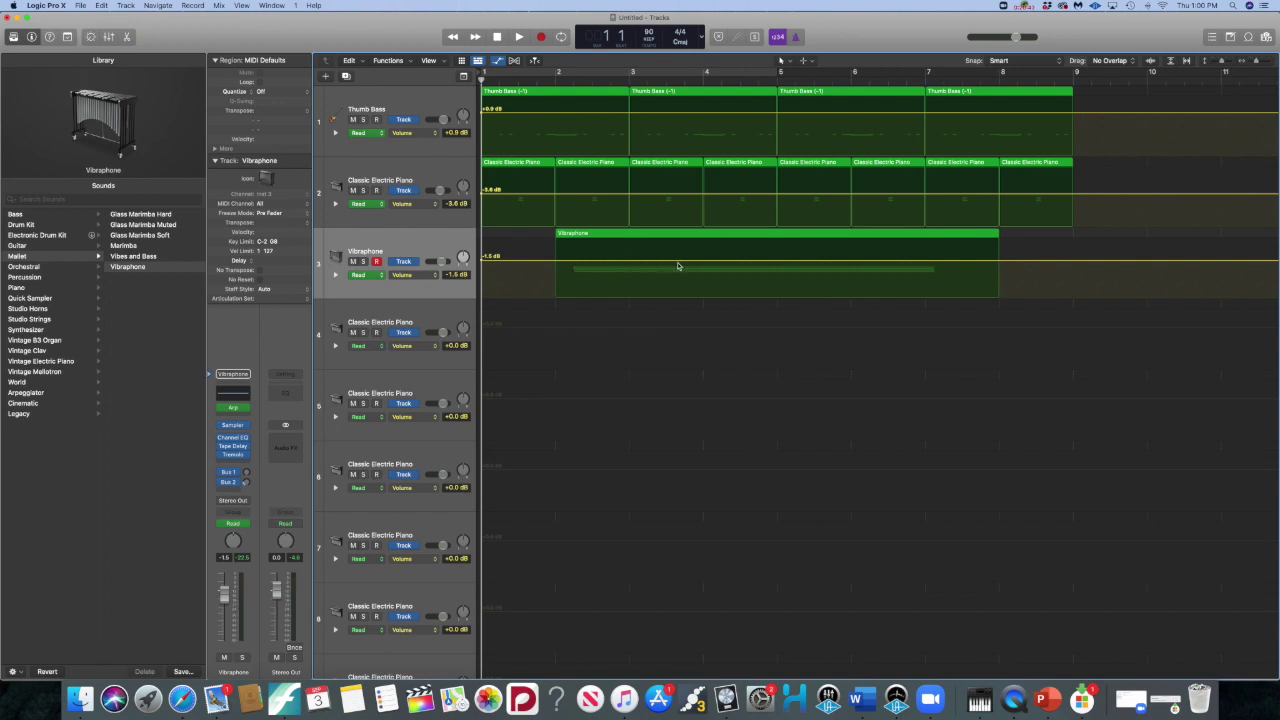
pyautogui.moveTo(503, 263); pyautogui.dragTo(503, 259)
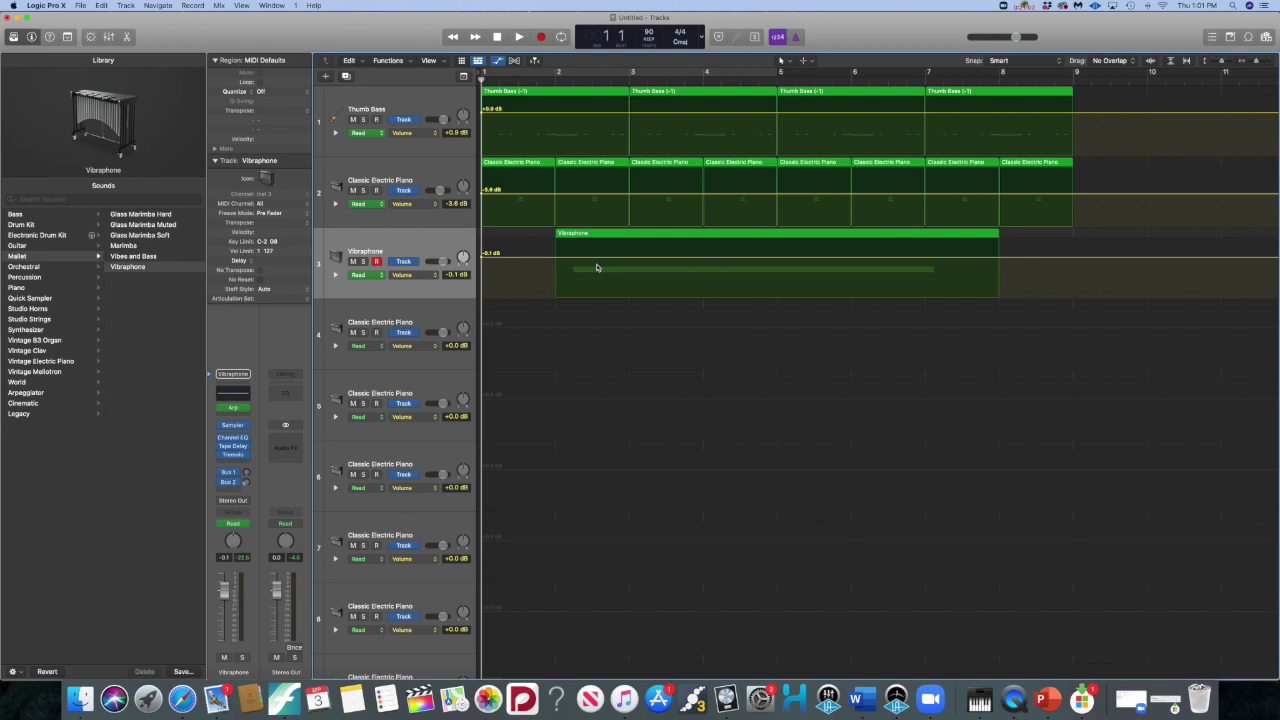
pyautogui.moveTo(542, 260)
pyautogui.mouseDown()
pyautogui.moveTo(540, 290)
pyautogui.moveTo(542, 238)
pyautogui.moveTo(541, 260)
pyautogui.mouseUp()
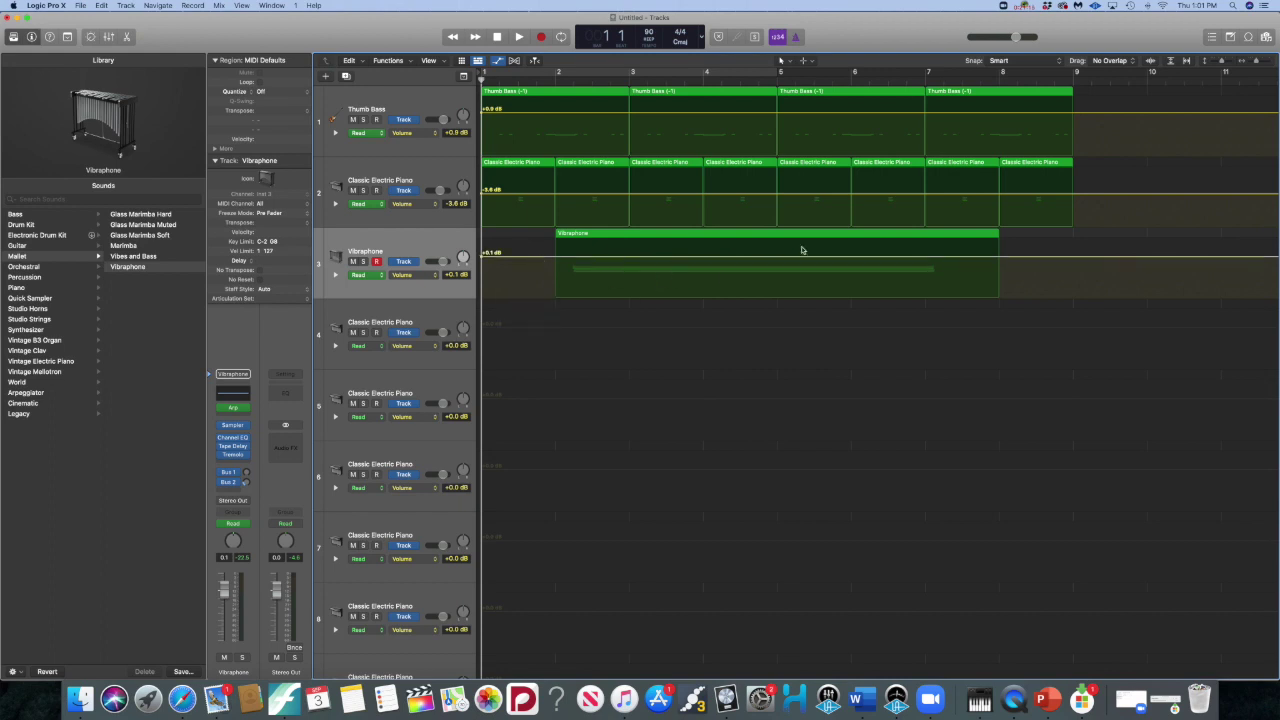
# Add volume automation points along the Vibraphone line between bars 1 and 8, and lower the point at bar 2 to silence
pyautogui.click(744, 260)
pyautogui.click(557, 259)
pyautogui.click(986, 261)
pyautogui.click(527, 257)
pyautogui.click(671, 261)
pyautogui.click(557, 259)
pyautogui.moveTo(557, 259); pyautogui.dragTo(557, 297)
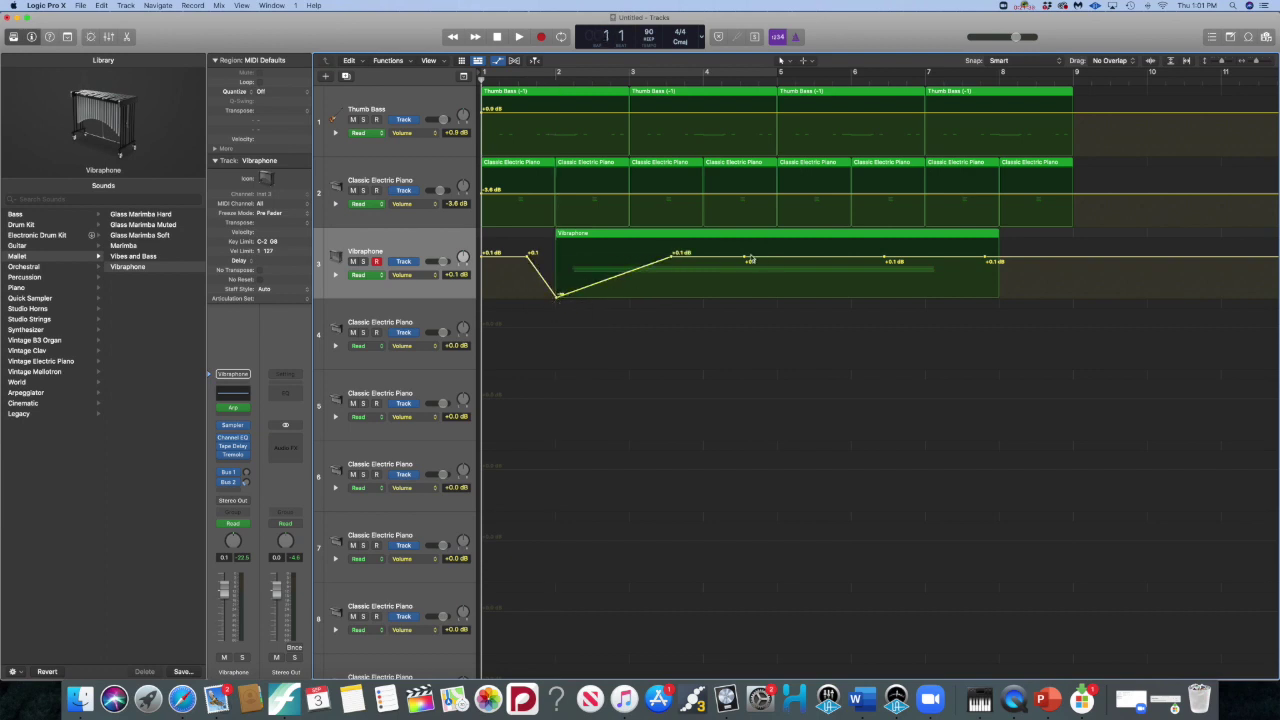
# Shape the Vibraphone automation with a dip in bar 4, a peak at +0.1 dB before bar 6, and a fade to -31.9 dB before bar 8
pyautogui.moveTo(746, 259); pyautogui.dragTo(745, 270)
pyautogui.moveTo(885, 257); pyautogui.dragTo(836, 255)
pyautogui.moveTo(986, 260); pyautogui.dragTo(985, 295)
# Play the arrangement from bar 1 to hear the Vibraphone volume changes, and hide the track automation
pyautogui.click(519, 37)
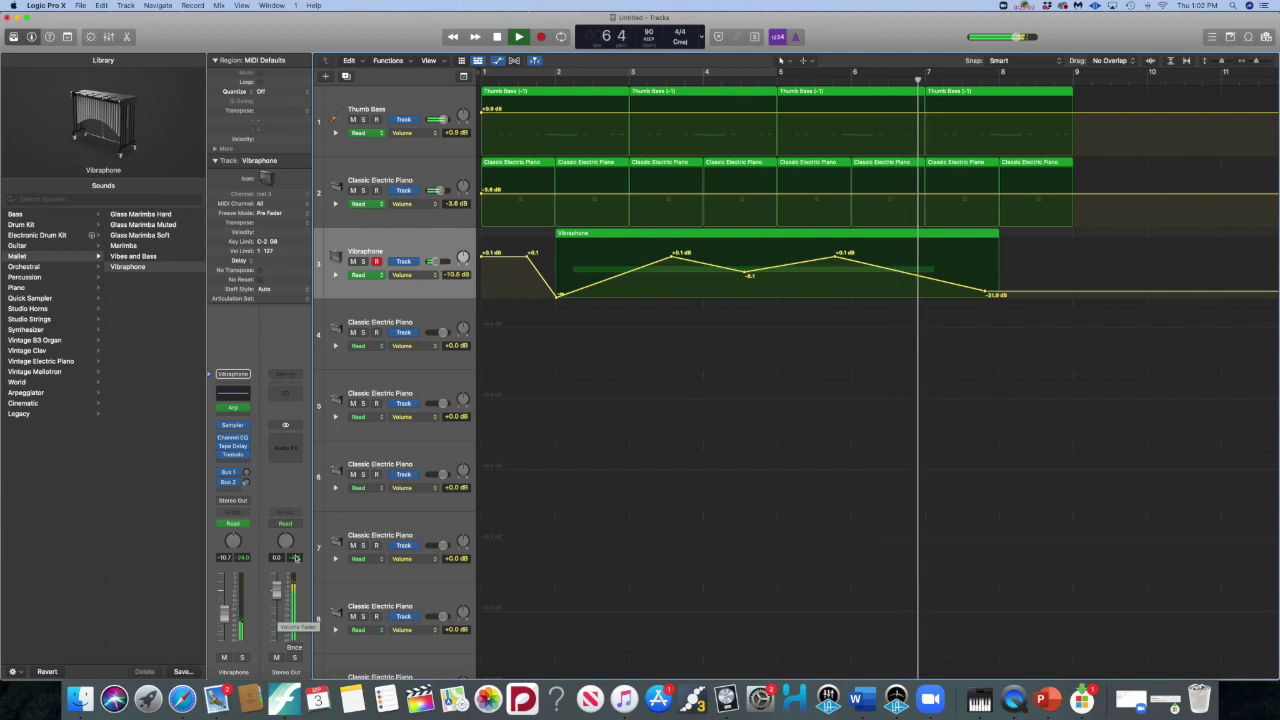
pyautogui.click(497, 37)
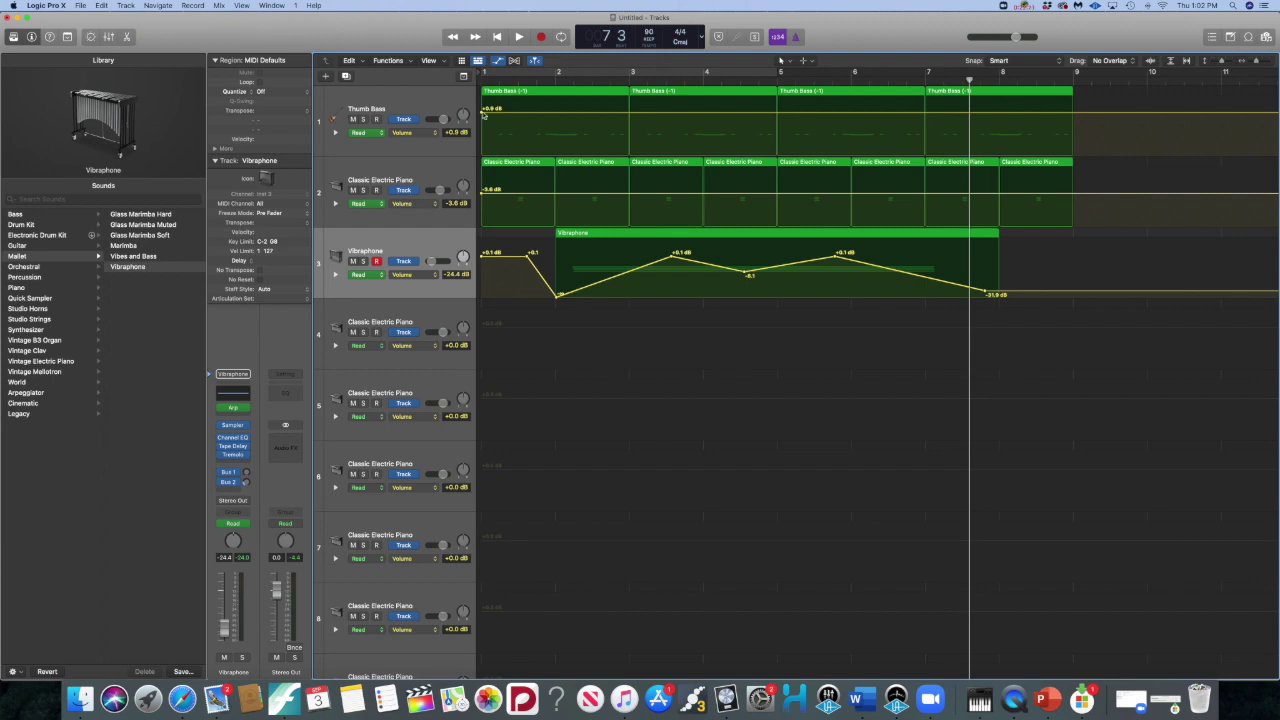
pyautogui.click(498, 61)
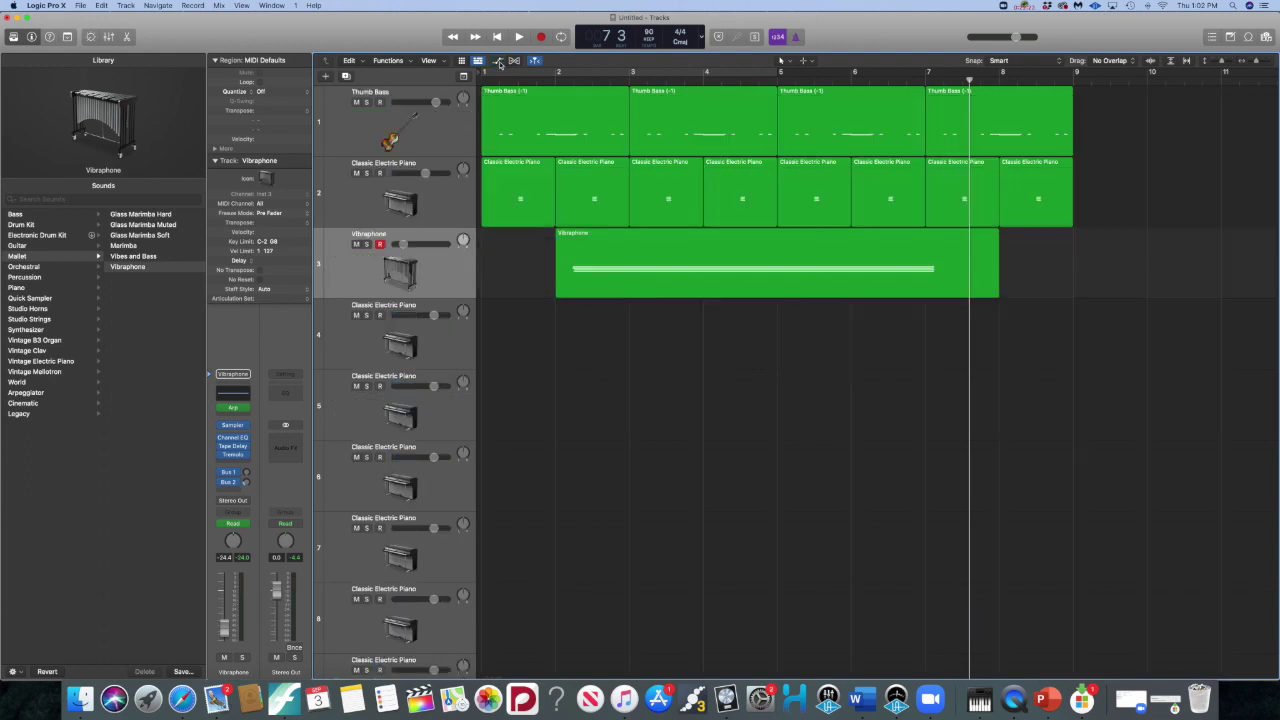
# Delete the Latin Kit and Studio Tight Kit drum loops from bar 9 onward
pyautogui.click(1223, 65)
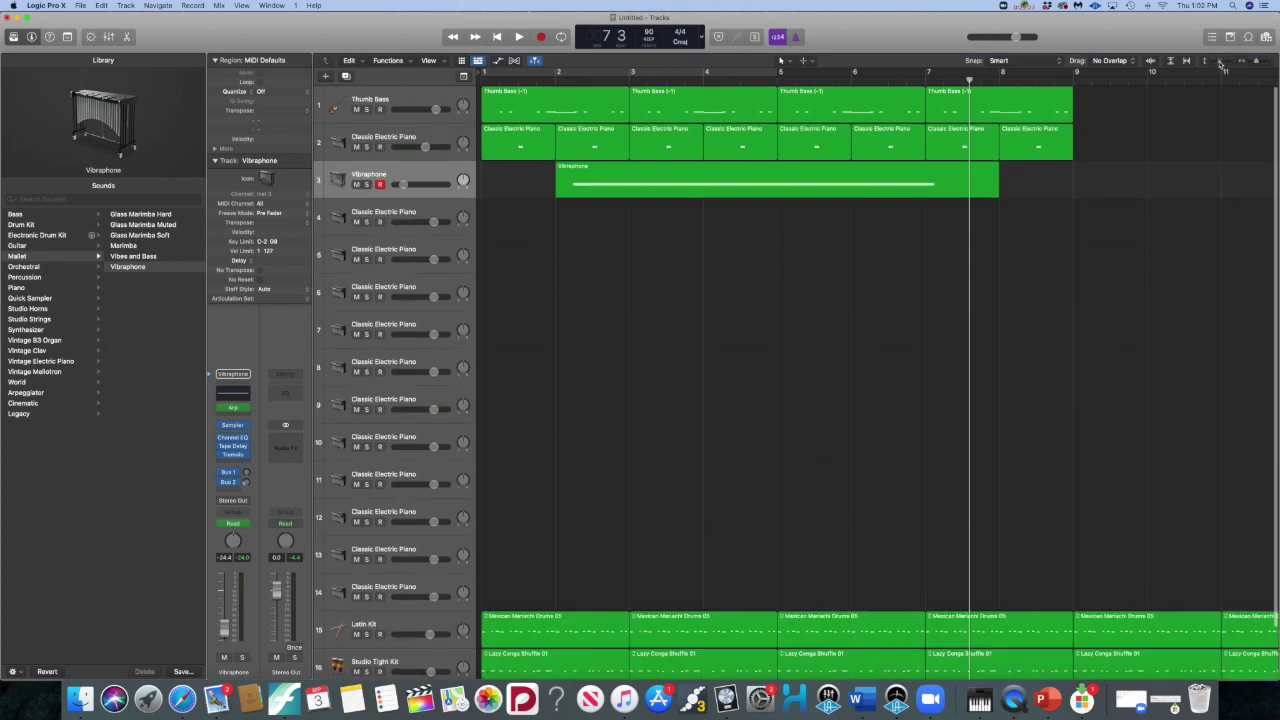
pyautogui.click(1256, 62)
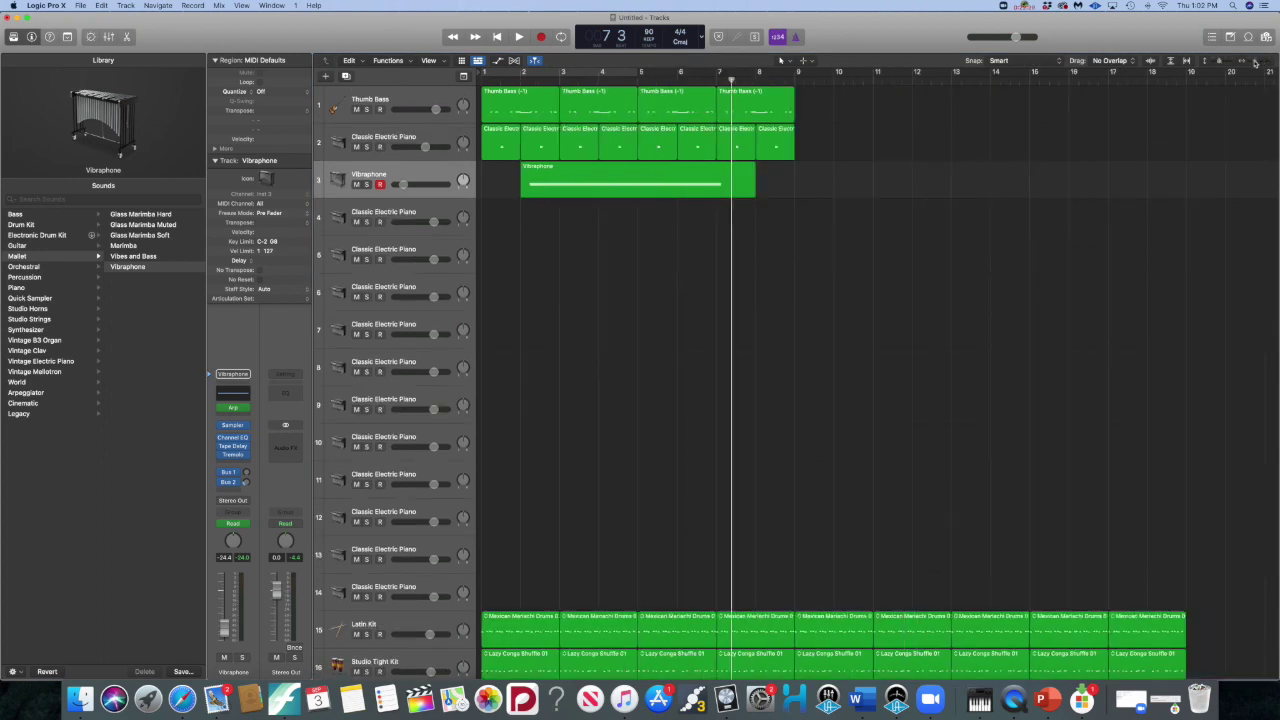
pyautogui.click(1256, 62)
pyautogui.moveTo(1163, 668); pyautogui.dragTo(780, 586)
pyautogui.press('Delete')
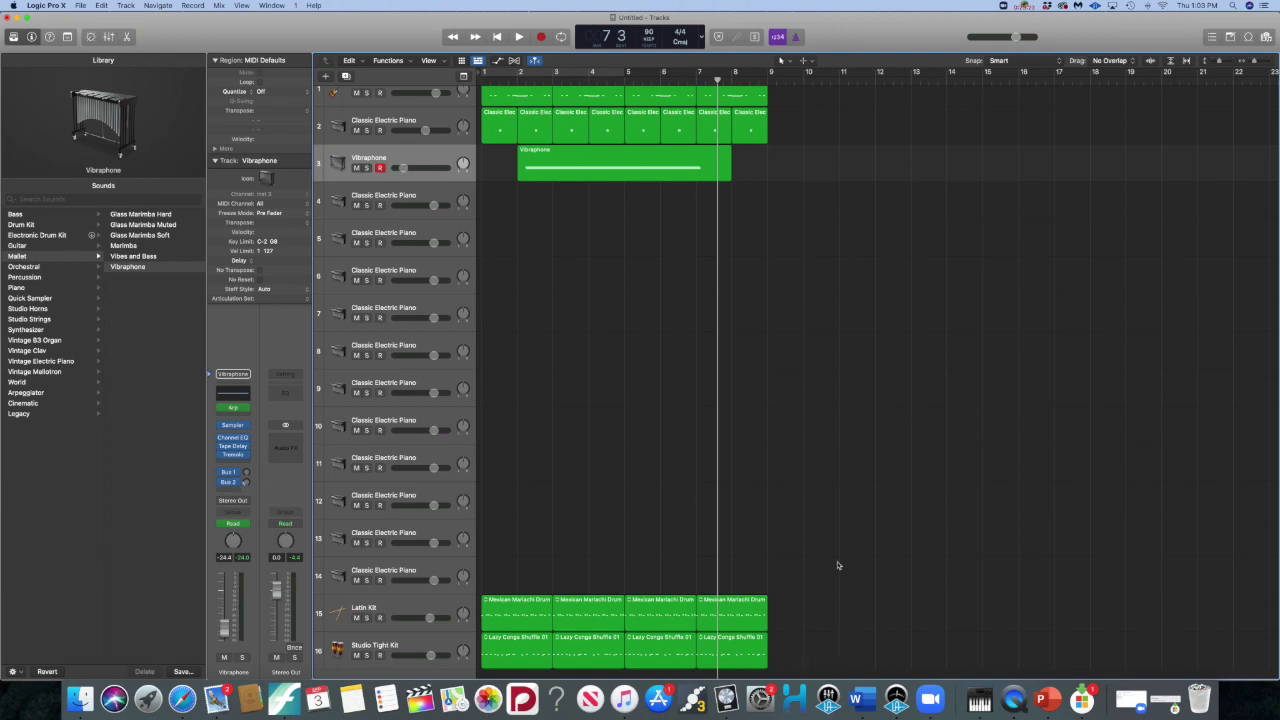
pyautogui.click(79, 5)
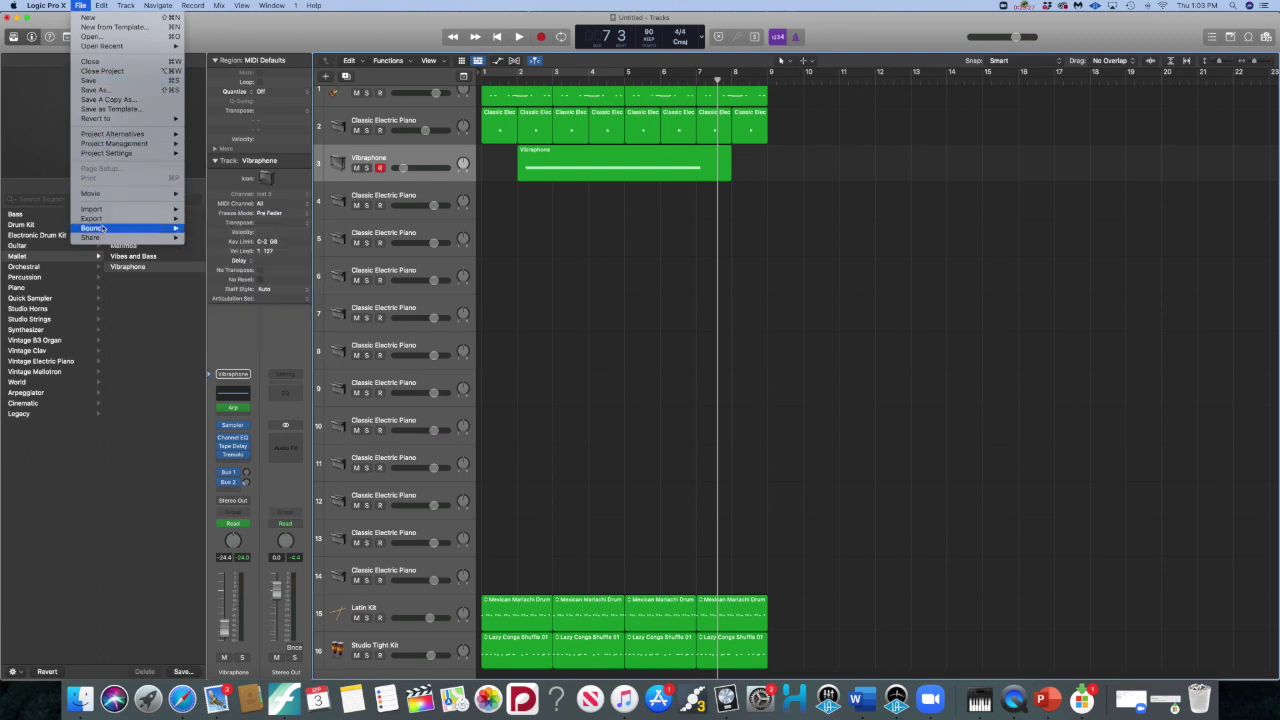
pyautogui.moveTo(101, 230)
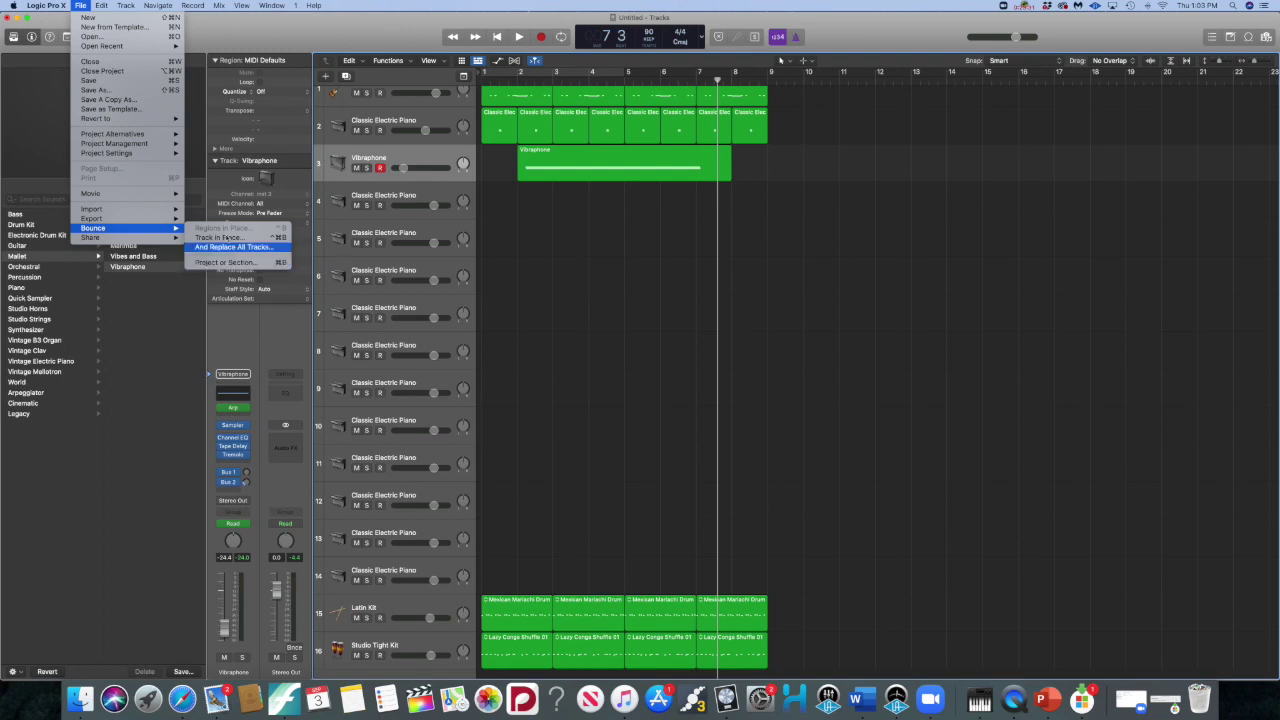
pyautogui.click(808, 221)
# Select all regions and set up a project bounce with only PCM as the destination, after trying MP3 as well
pyautogui.moveTo(786, 670); pyautogui.dragTo(481, 86)
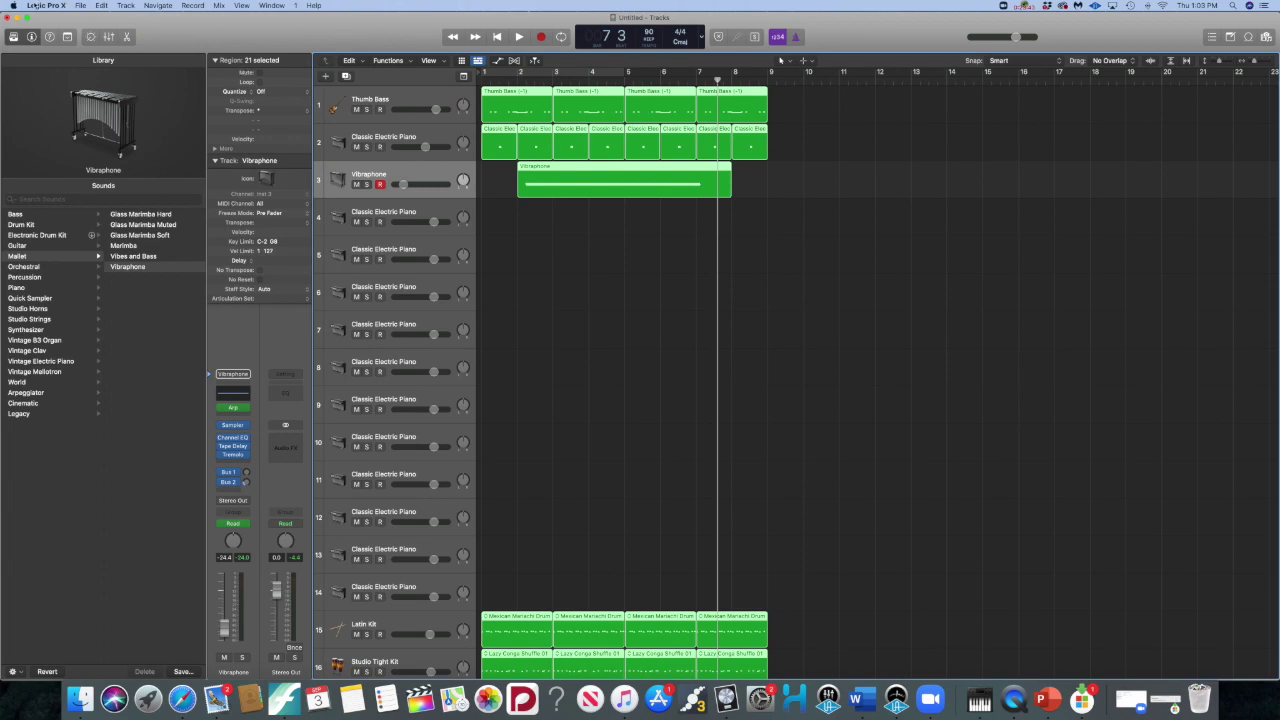
pyautogui.click(80, 5)
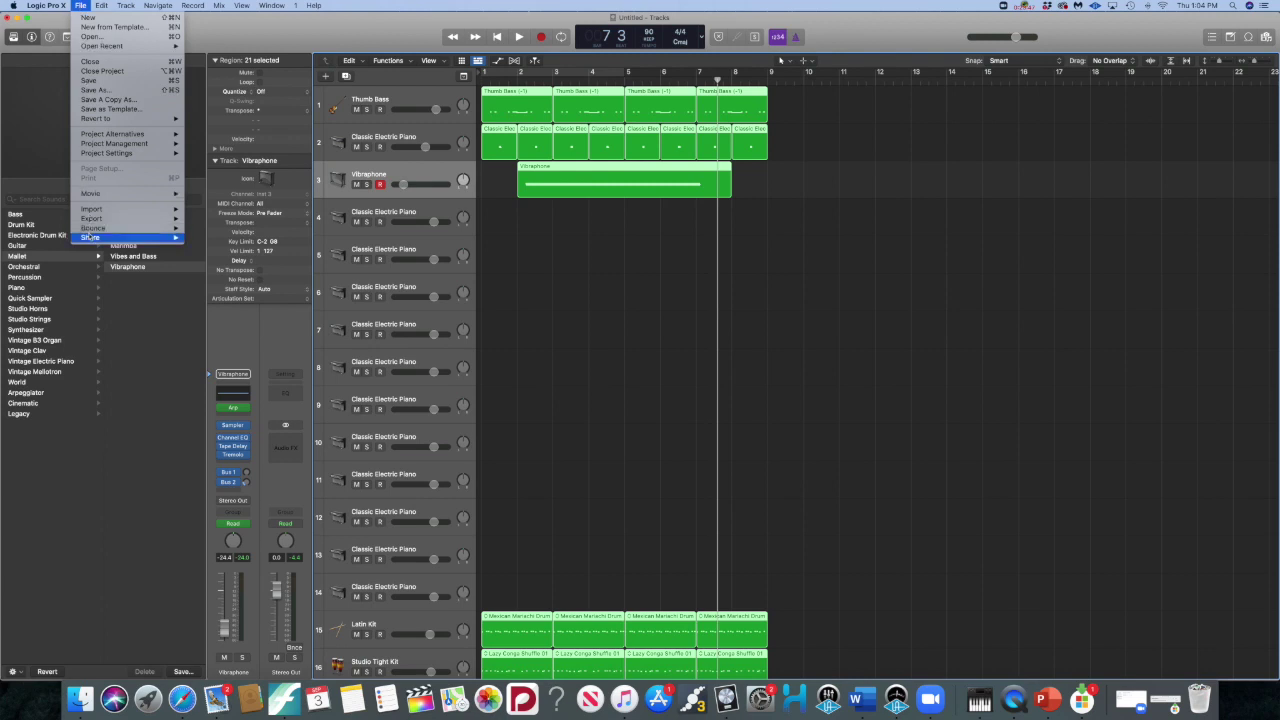
pyautogui.moveTo(150, 228)
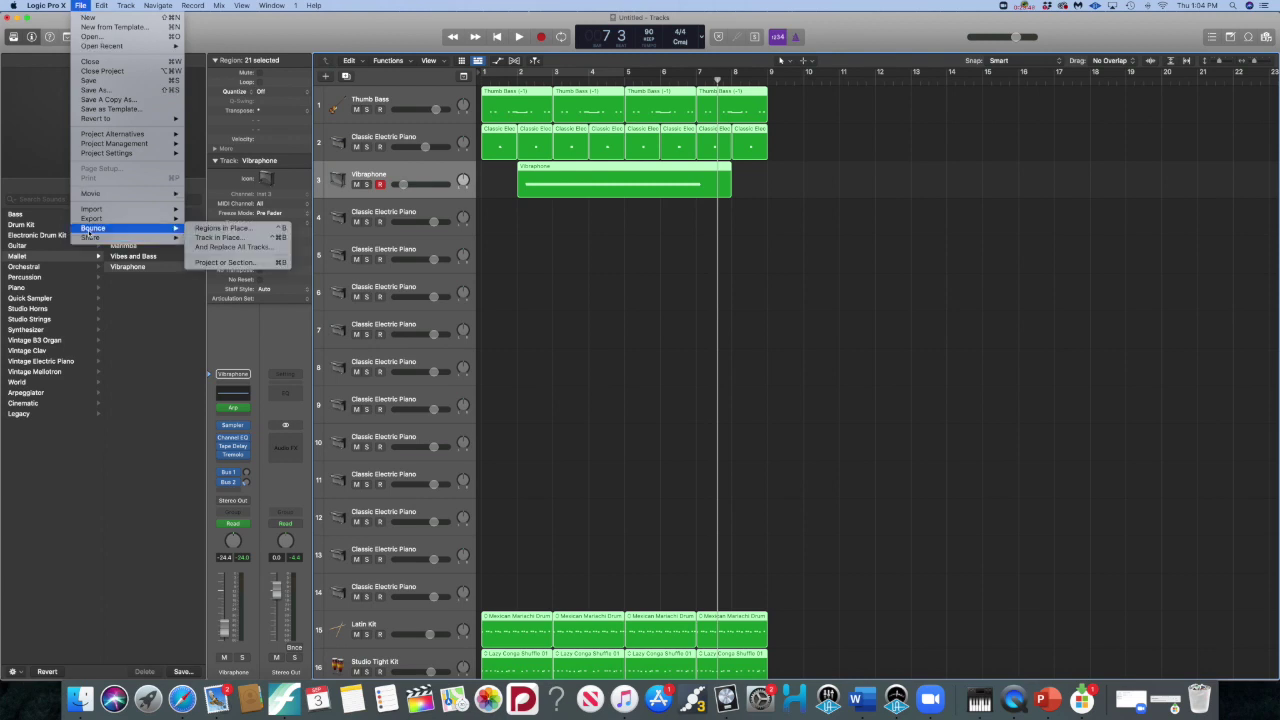
pyautogui.click(224, 262)
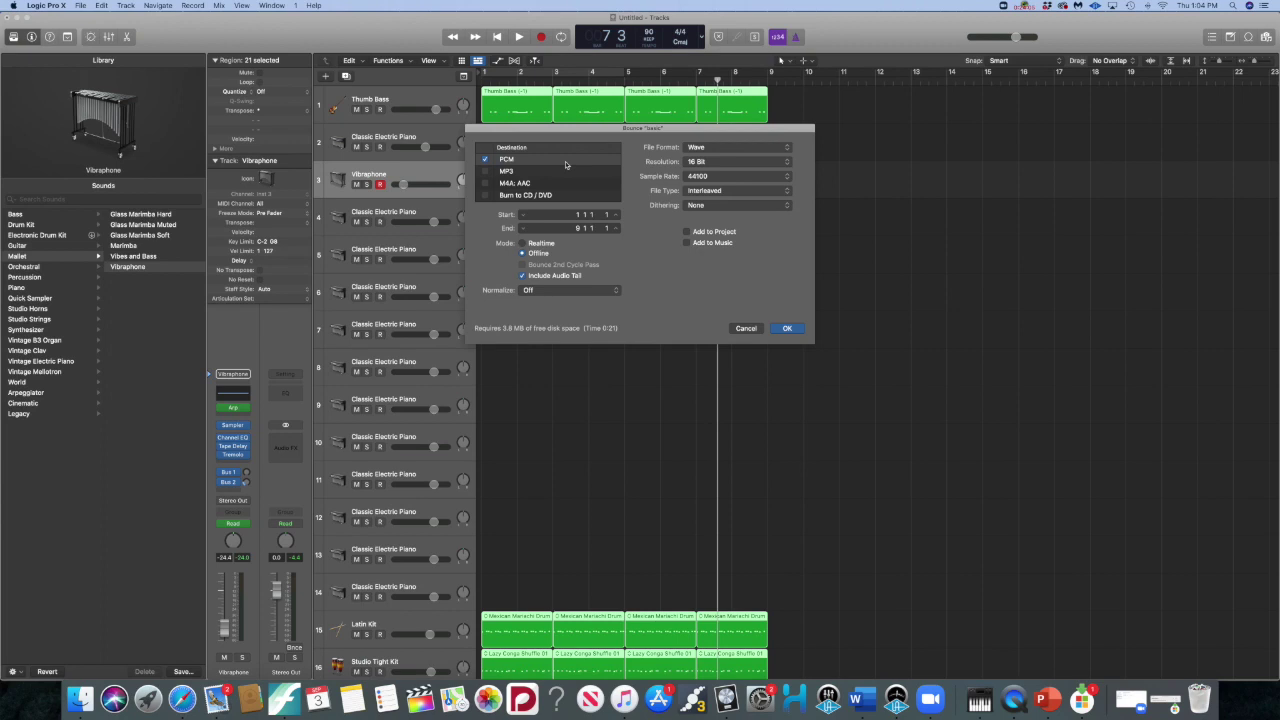
pyautogui.click(484, 176)
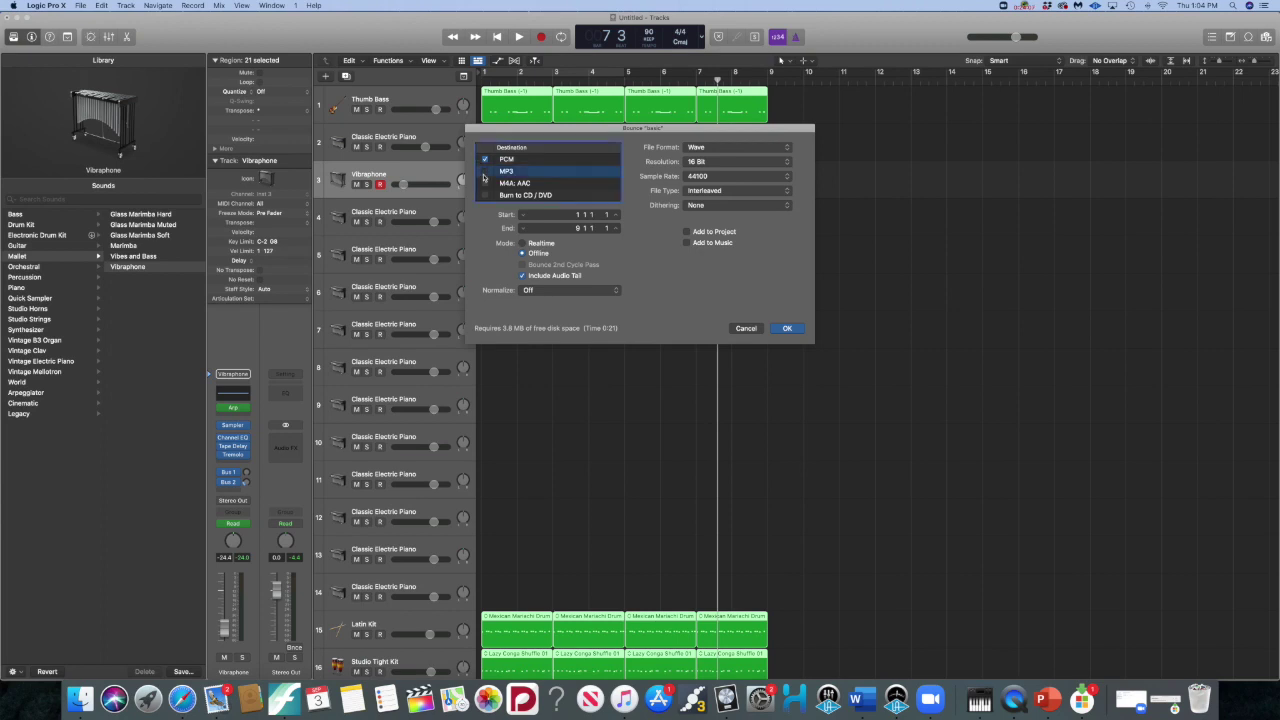
pyautogui.click(484, 173)
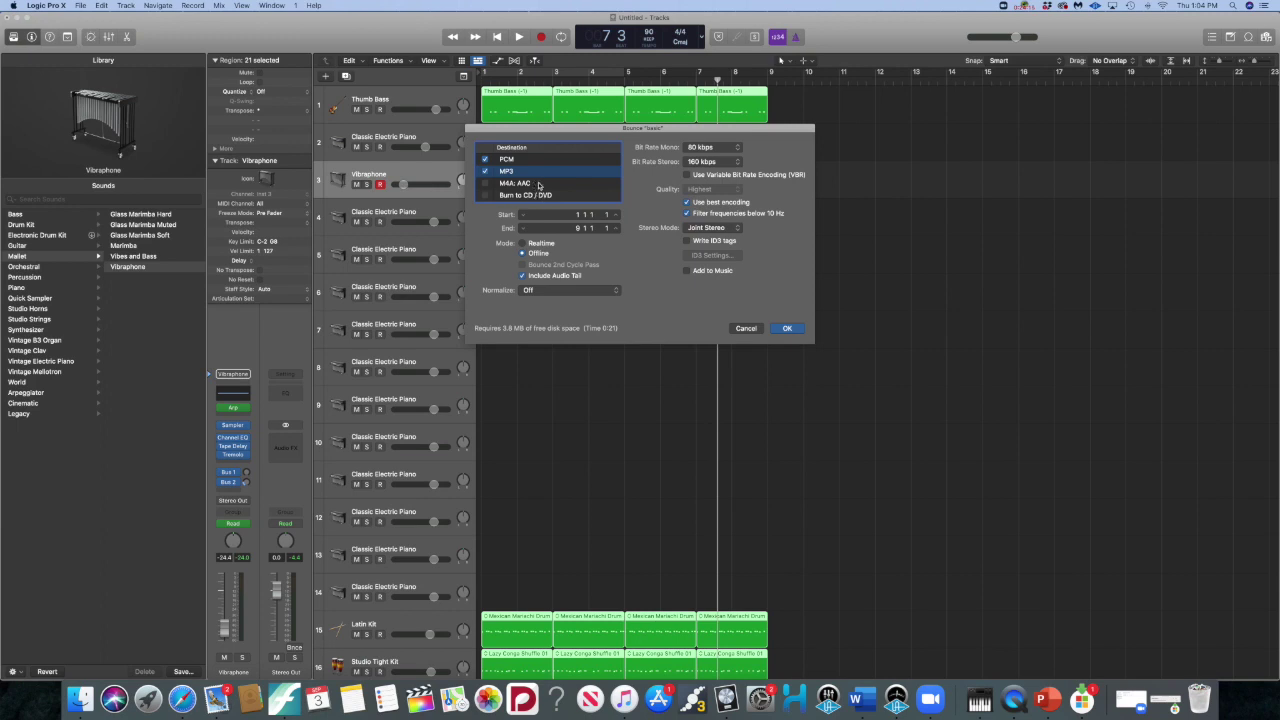
pyautogui.click(485, 172)
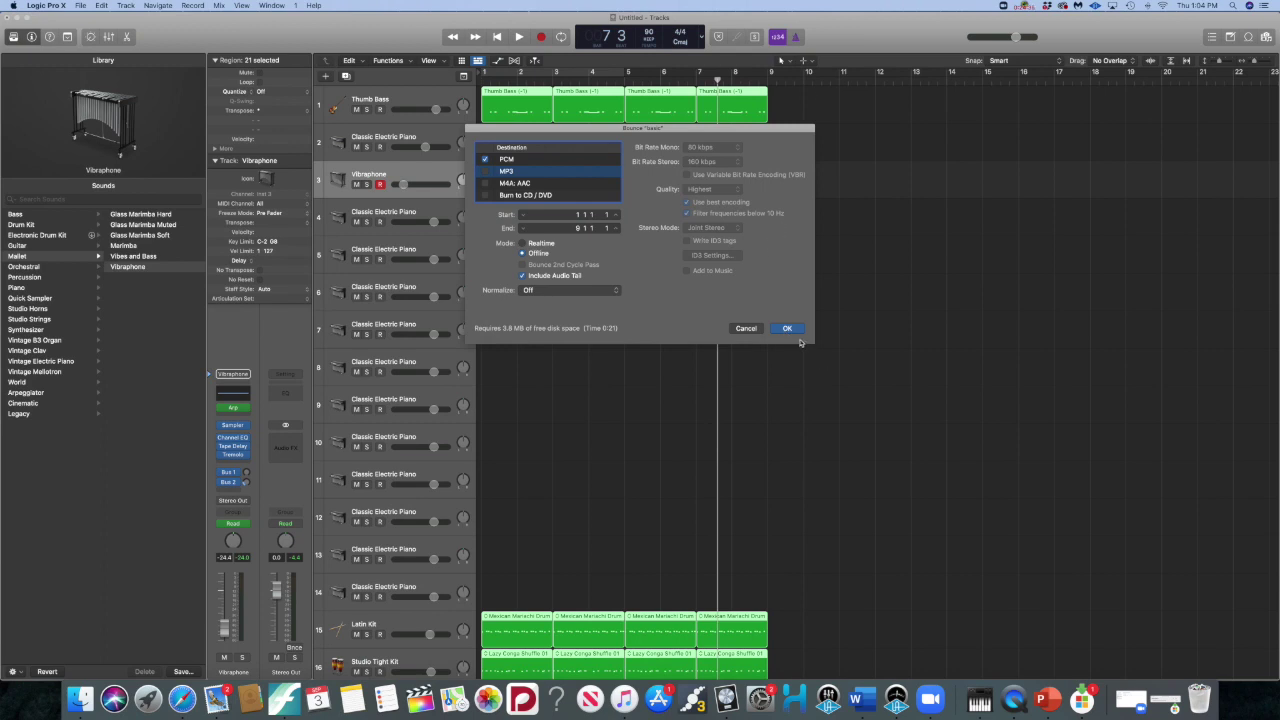
pyautogui.click(790, 330)
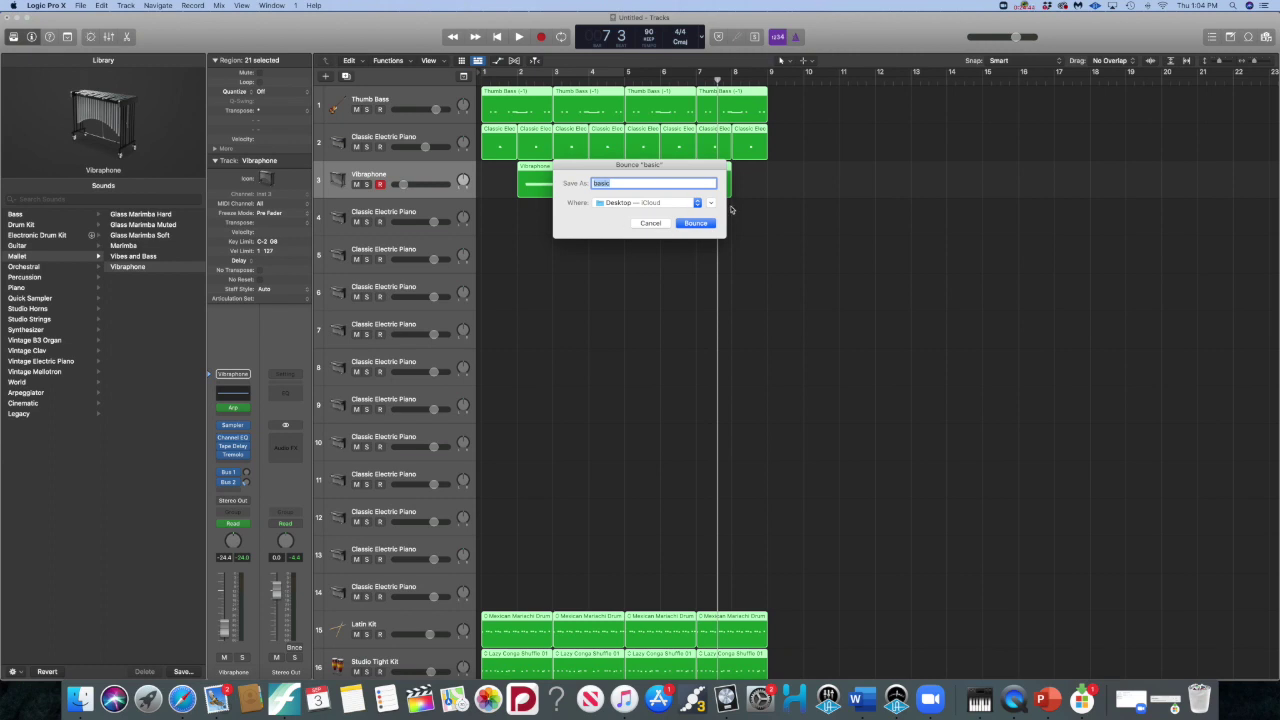
# Name the bounced audio file snippet 1 and bounce it to the iCloud Desktop
pyautogui.write('vnippet 1')
pyautogui.click(697, 203)
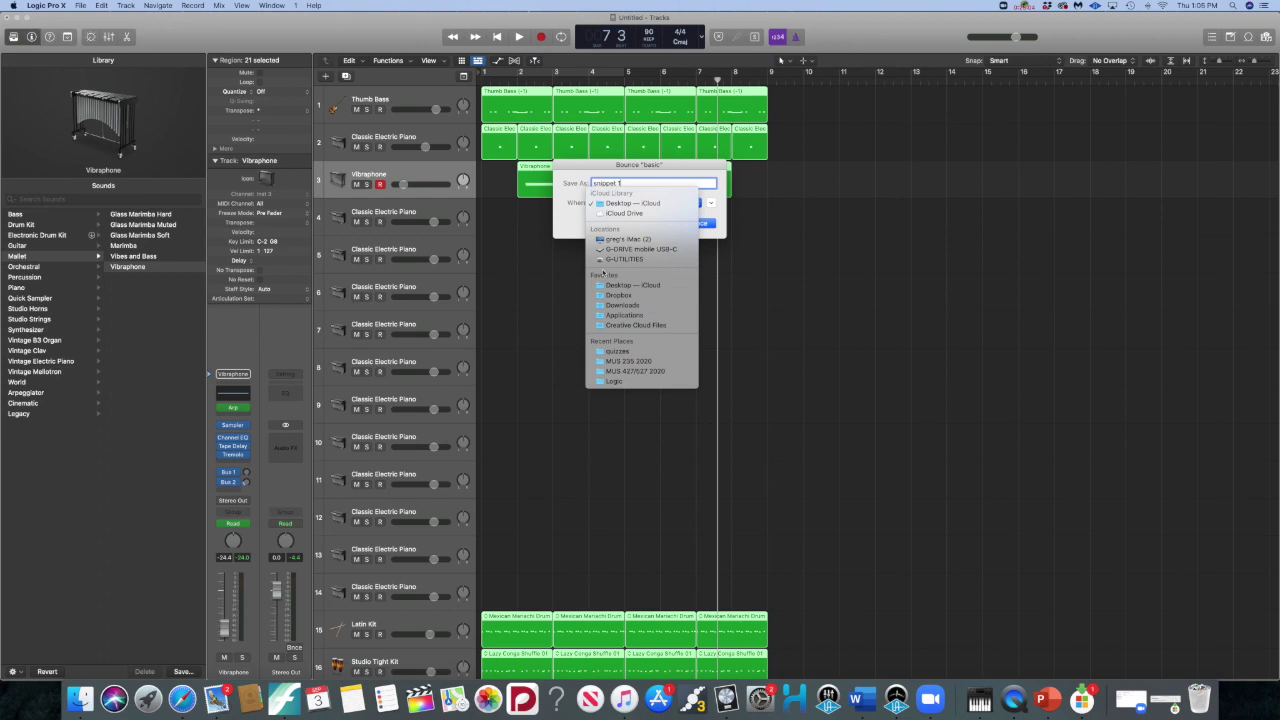
pyautogui.click(724, 189)
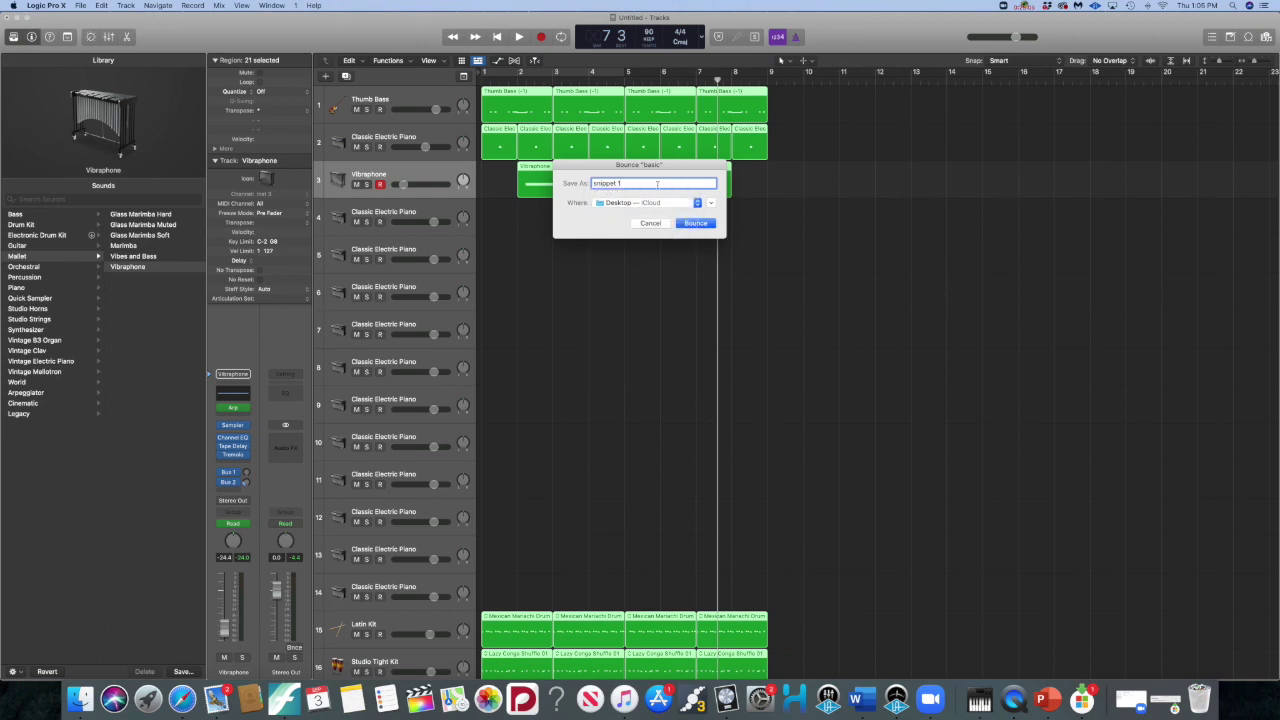
pyautogui.click(697, 224)
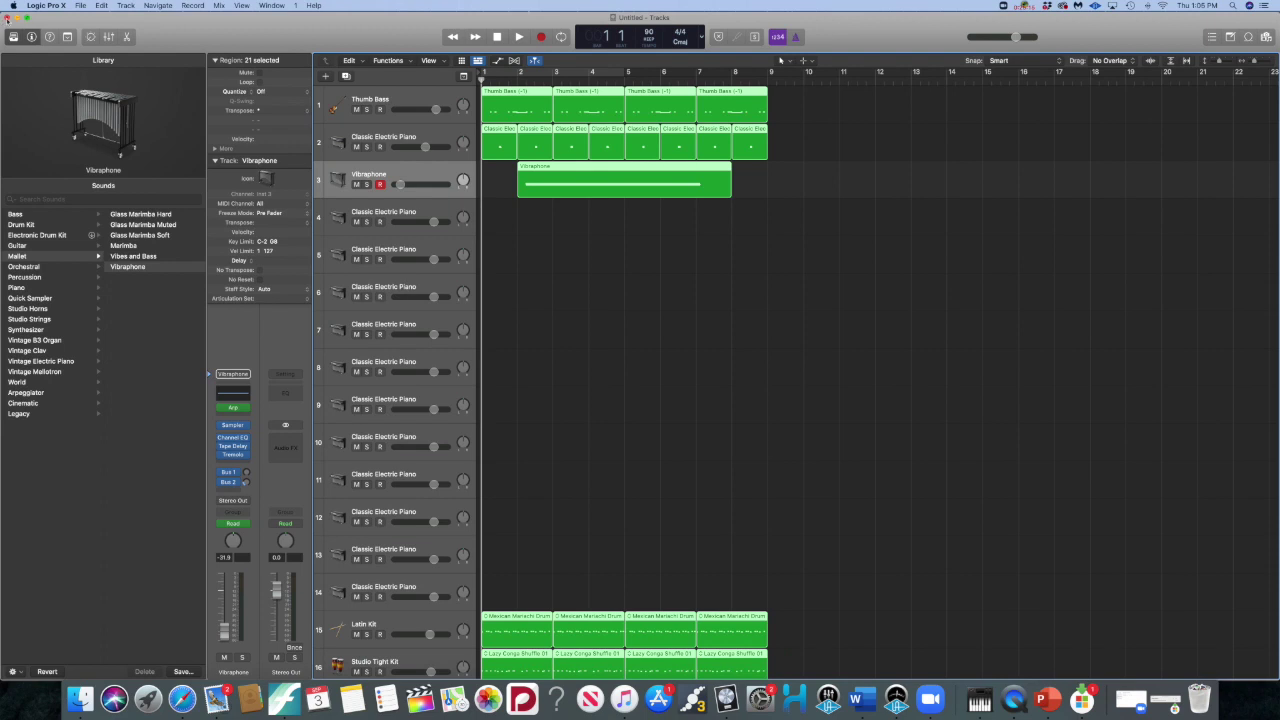
# Save the project as snippet on the iCloud Desktop and close its window
pyautogui.press('super+s')
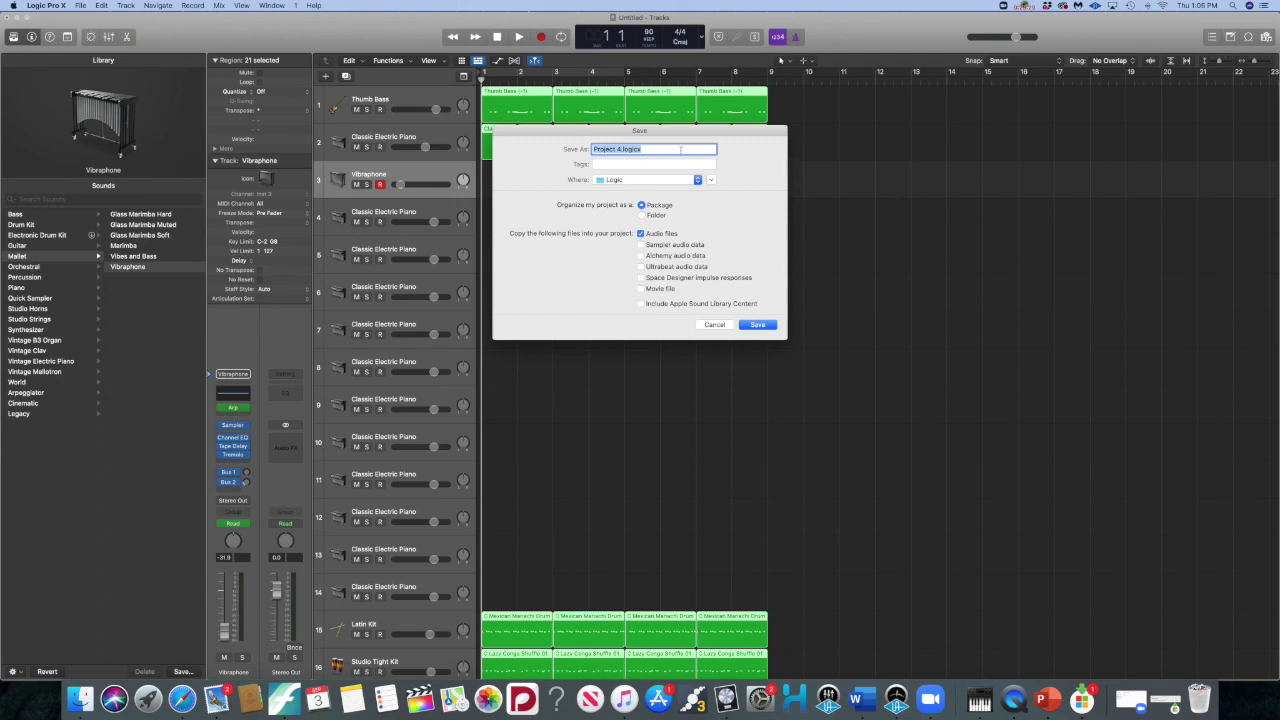
pyautogui.write('snippet')
pyautogui.click(686, 181)
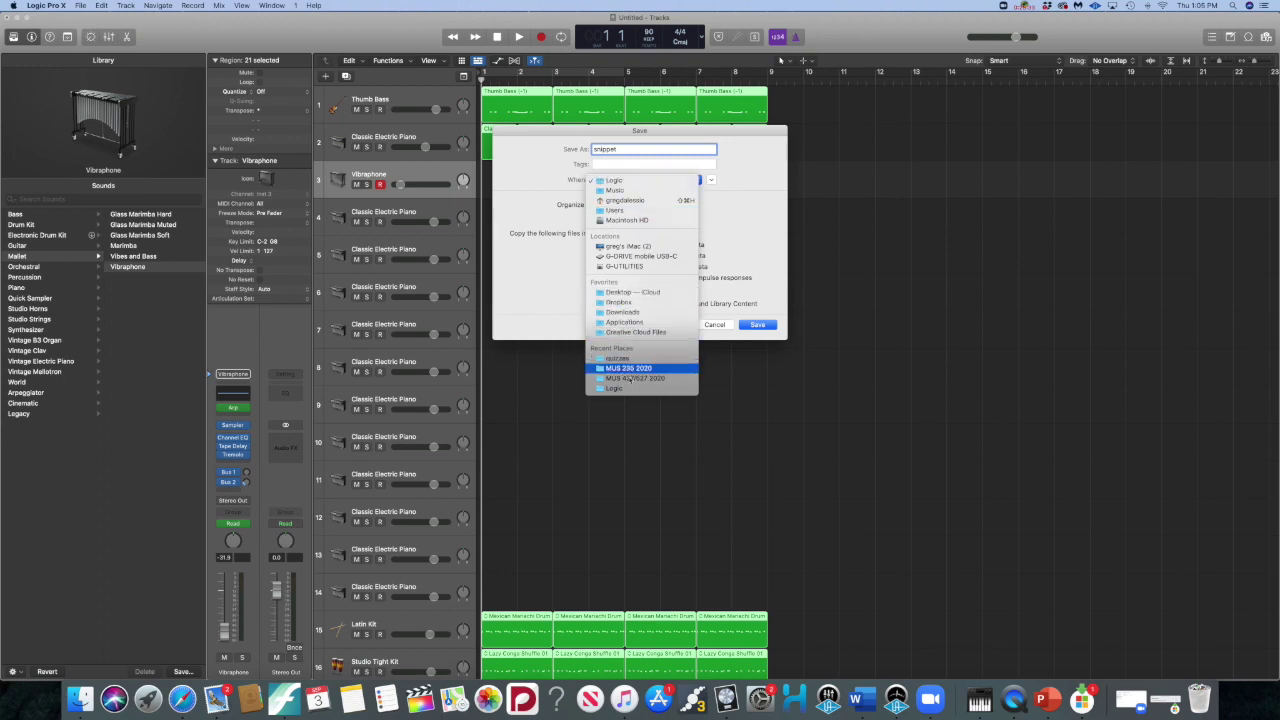
pyautogui.click(632, 292)
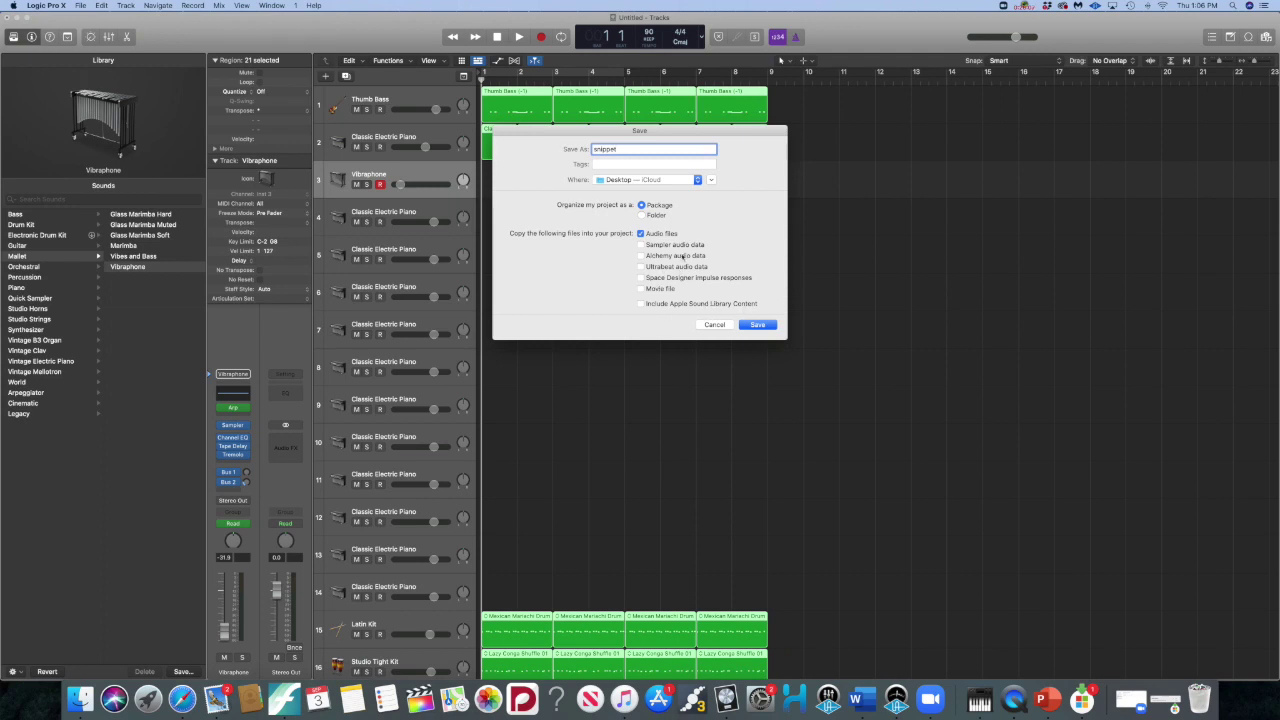
pyautogui.click(761, 328)
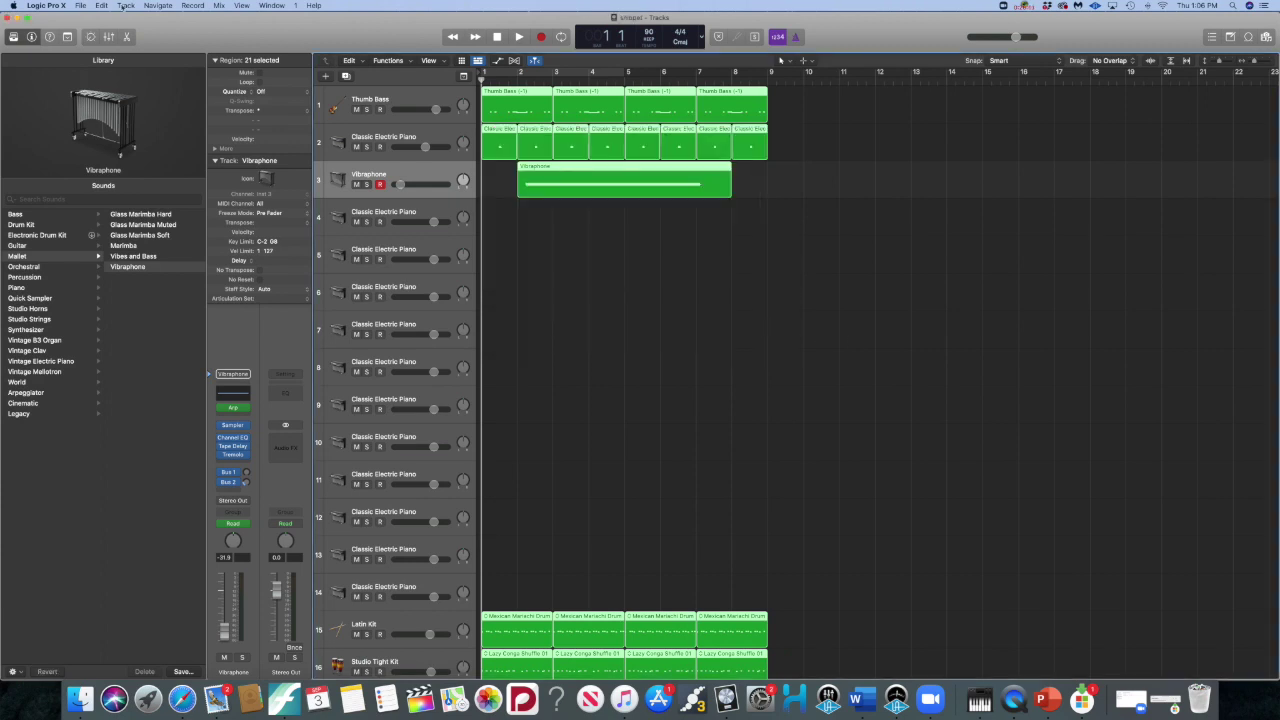
pyautogui.click(8, 17)
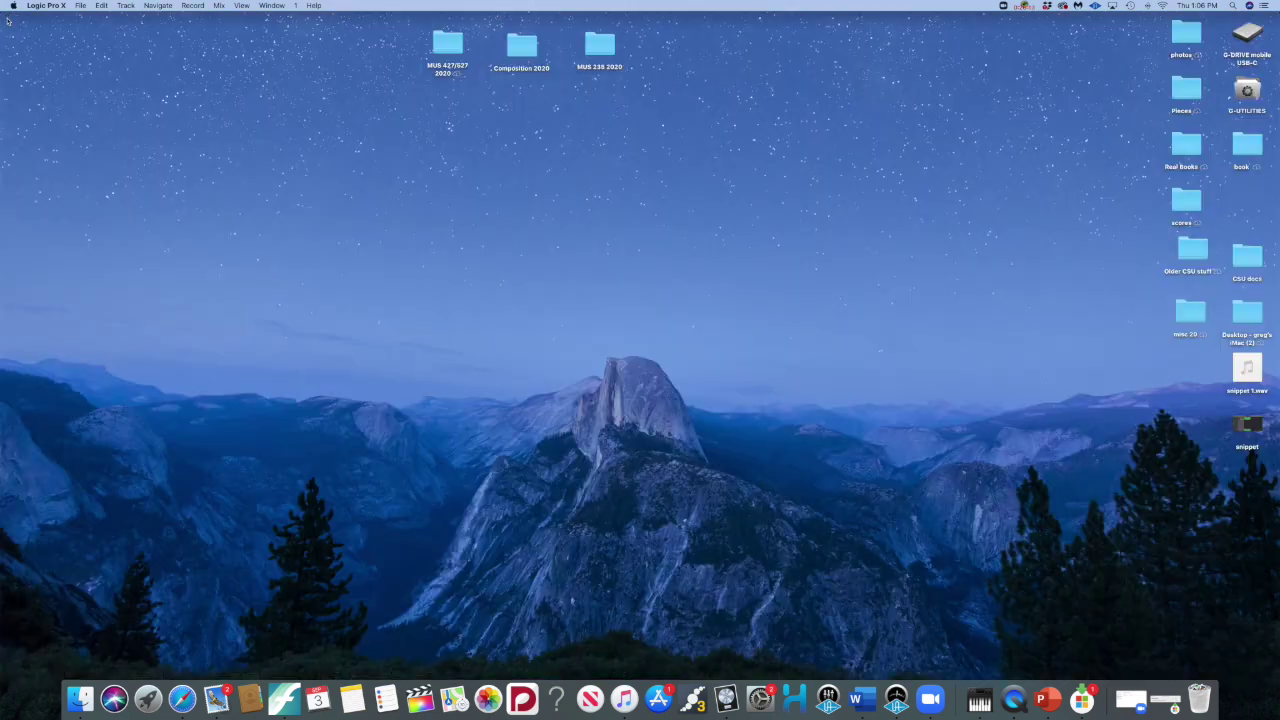
# Move the snippet 1.wav and snippet project files to the middle of the desktop, and select the audio file
pyautogui.moveTo(1247, 368); pyautogui.dragTo(685, 289)
pyautogui.moveTo(1247, 425); pyautogui.dragTo(688, 231)
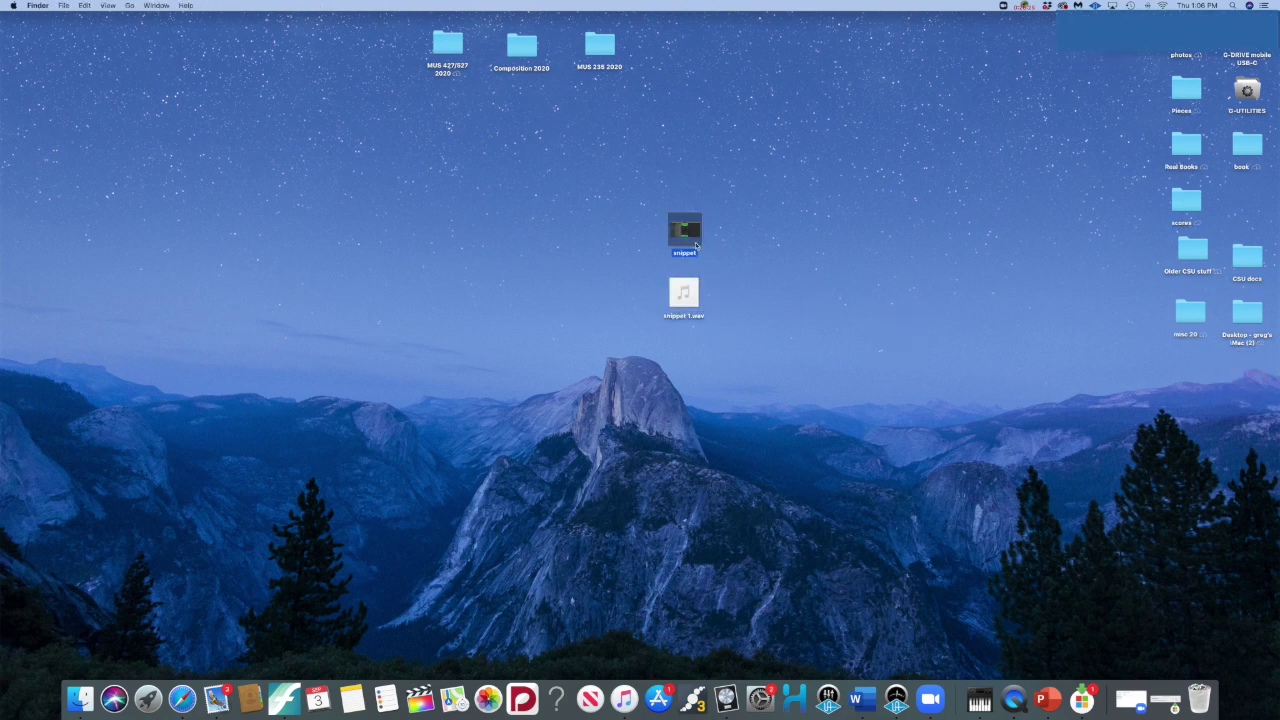
pyautogui.moveTo(695, 295)
pyautogui.click(685, 293)
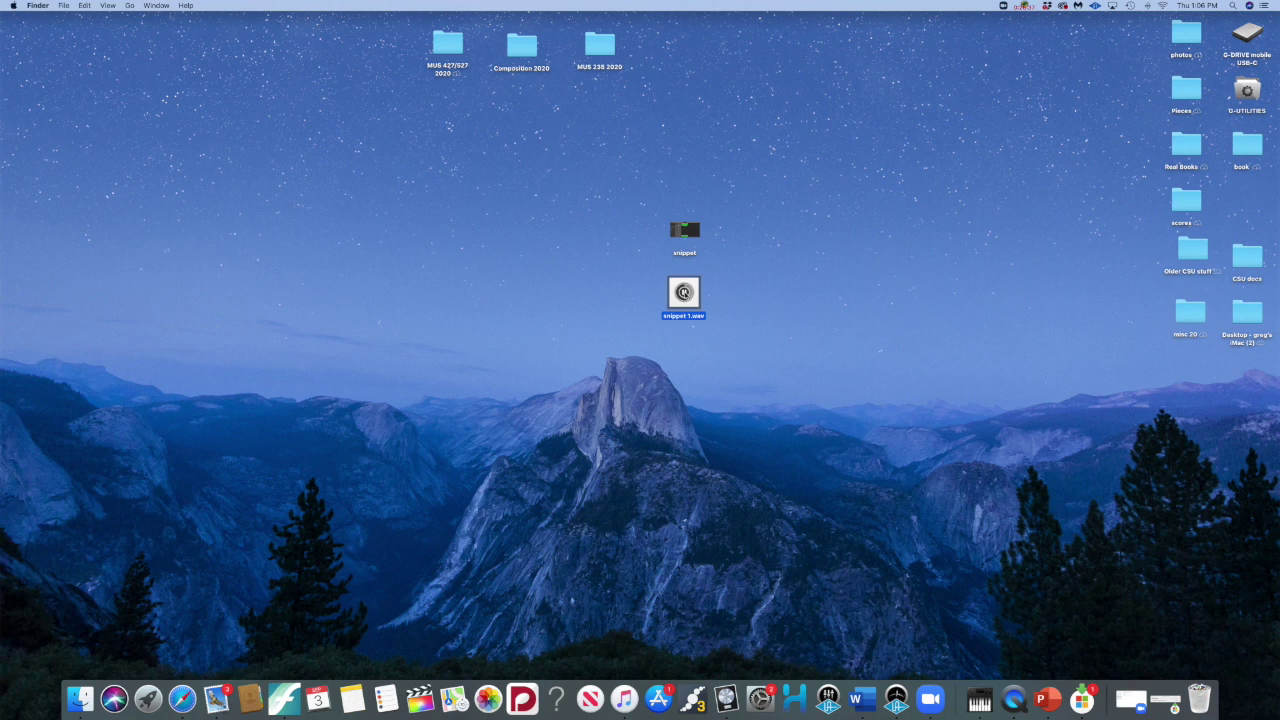
# Reopen the snippet project from the desktop to check it, and close it again
pyautogui.doubleClick(688, 232)
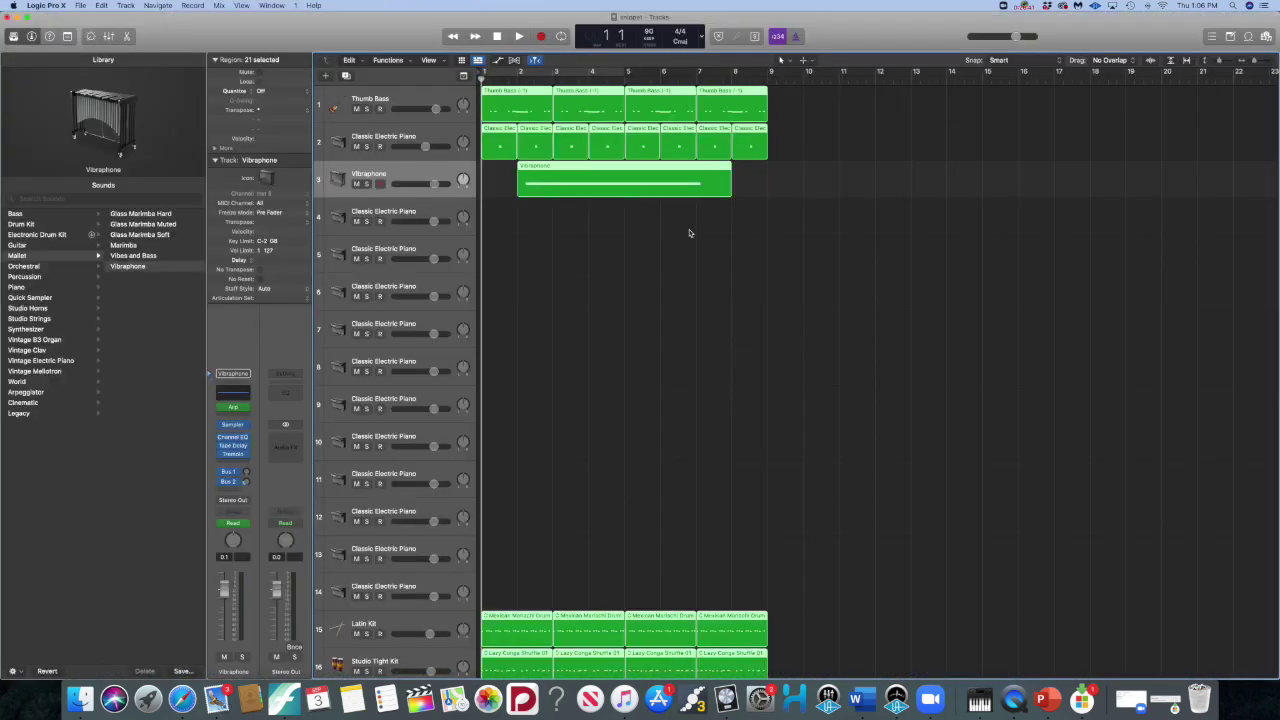
pyautogui.click(7, 17)
pyautogui.click(604, 221)
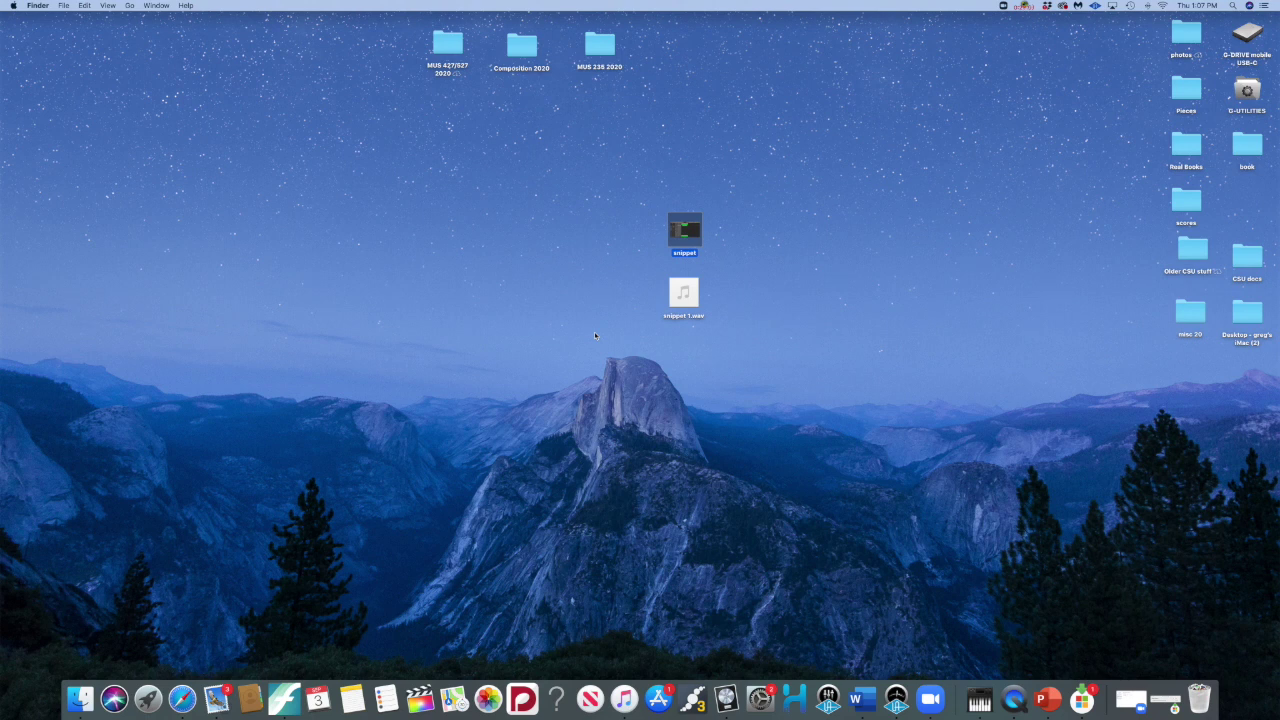
pyautogui.click(1025, 6)
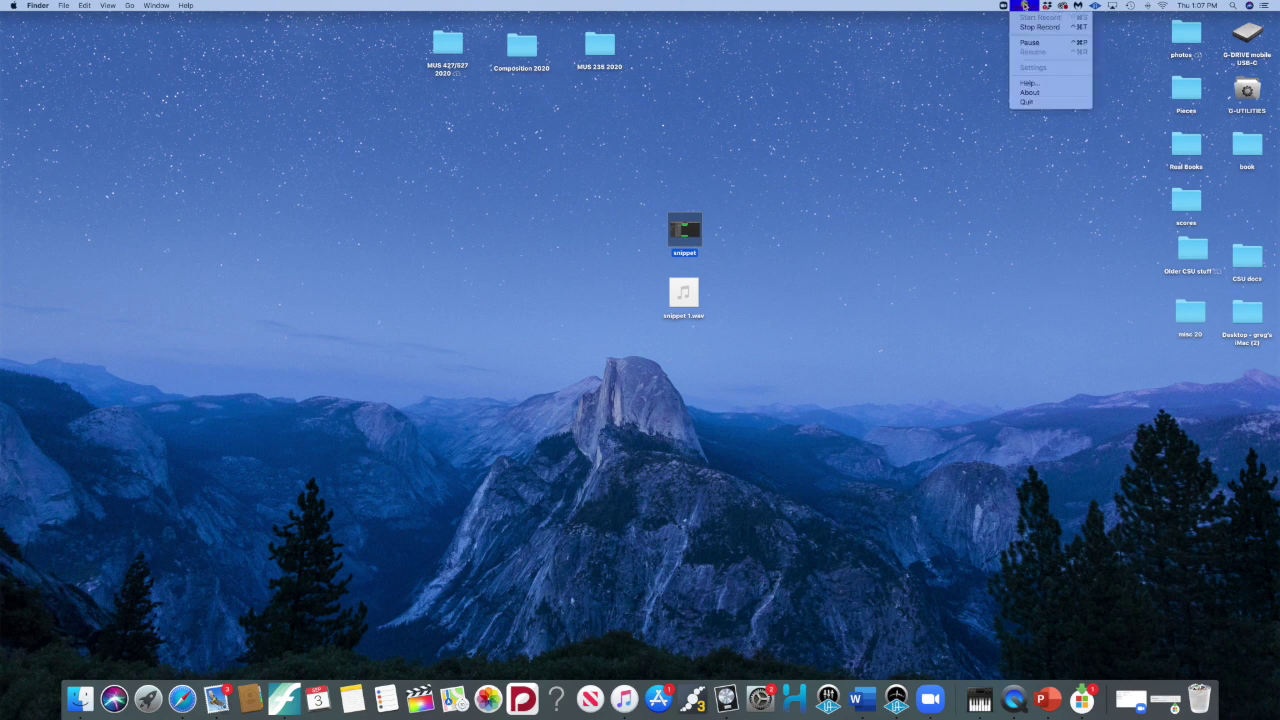